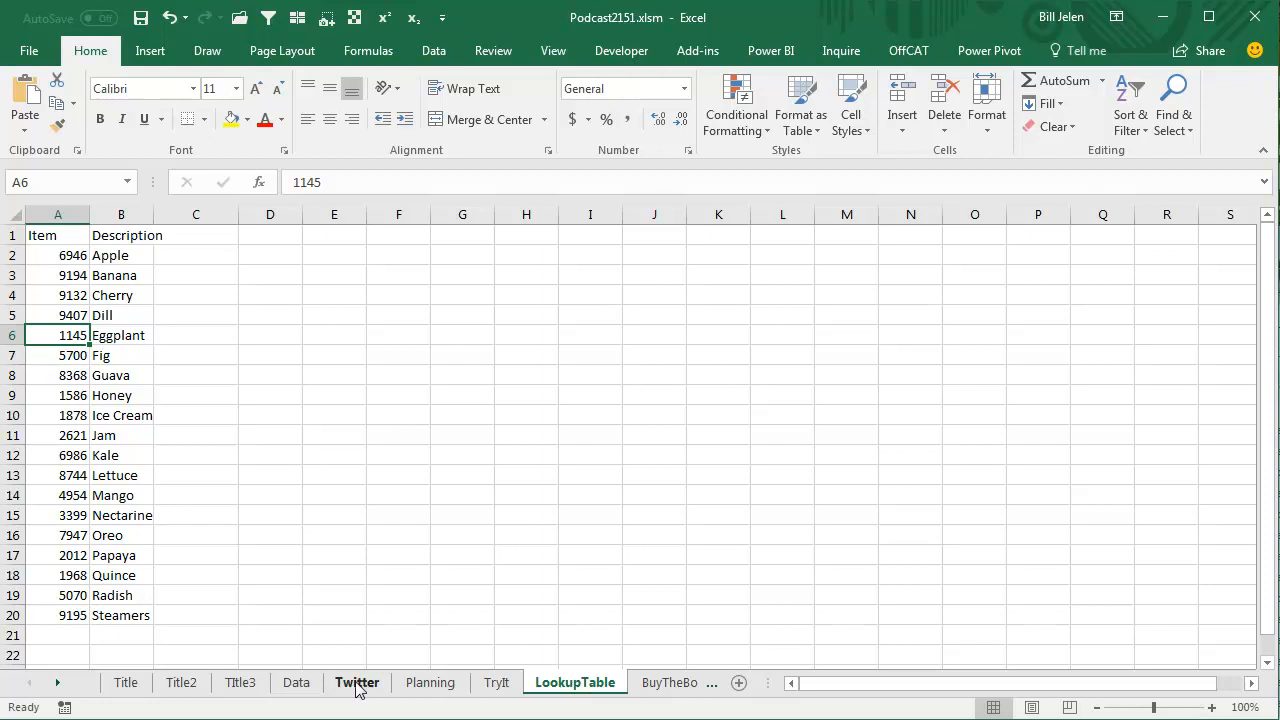
Review the Data sheet's problem description, the Twitter sheet and the Planning sheet's list of query steps.
click(296, 684)
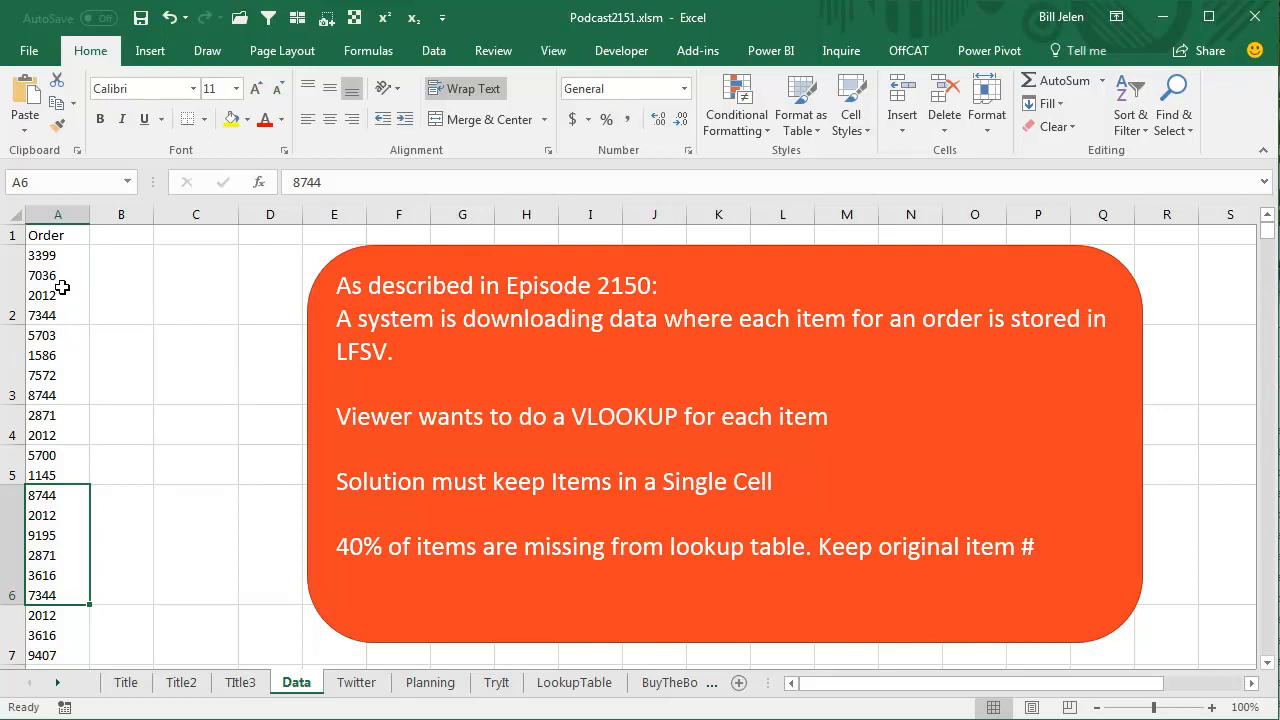
click(355, 683)
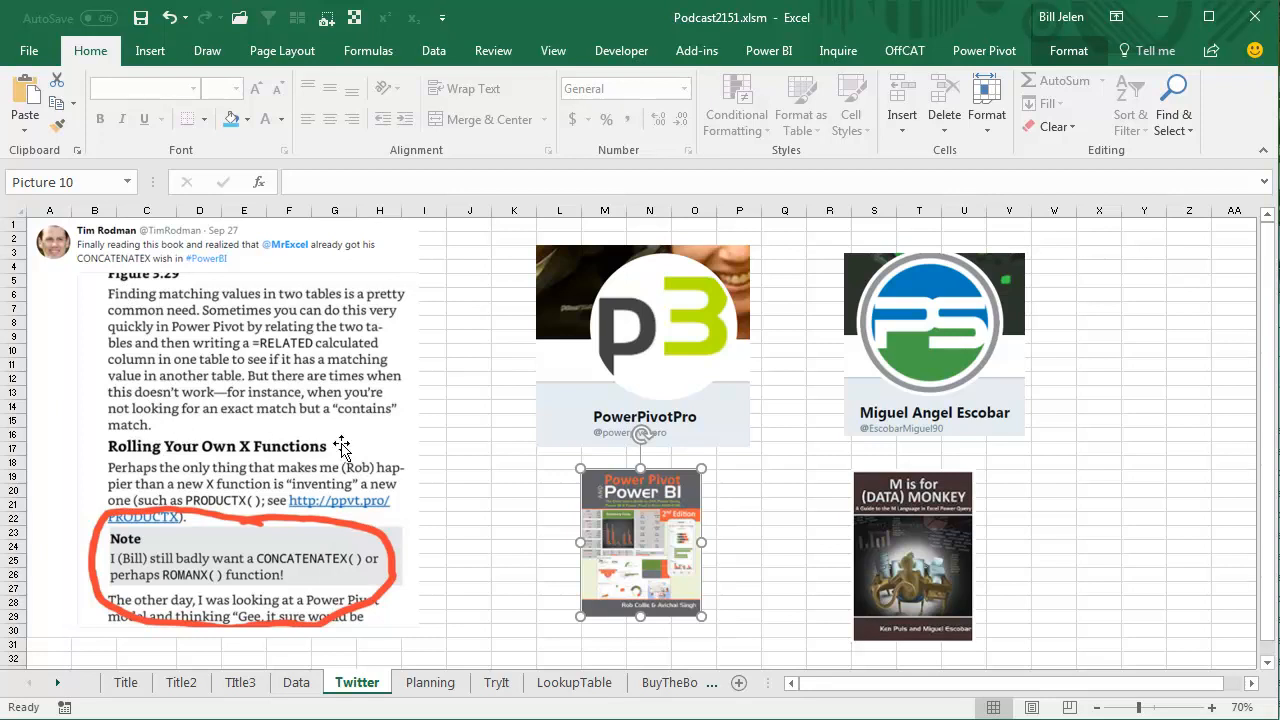
click(468, 504)
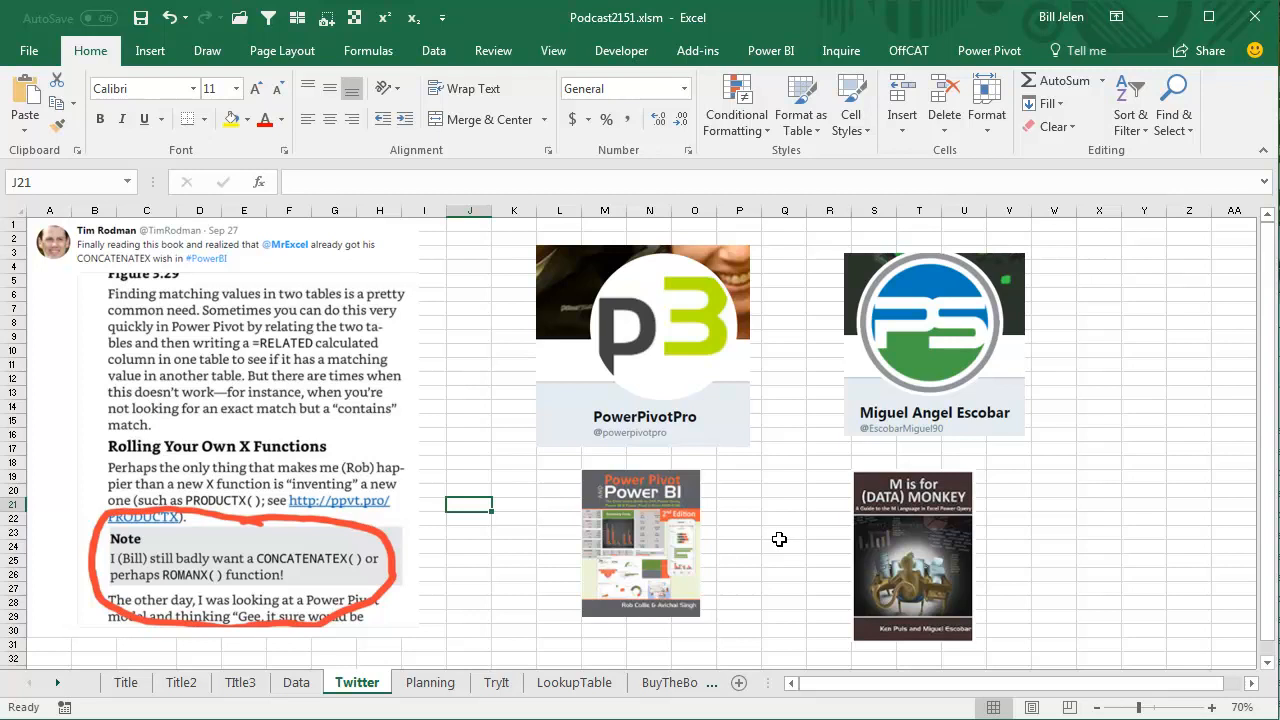
click(443, 688)
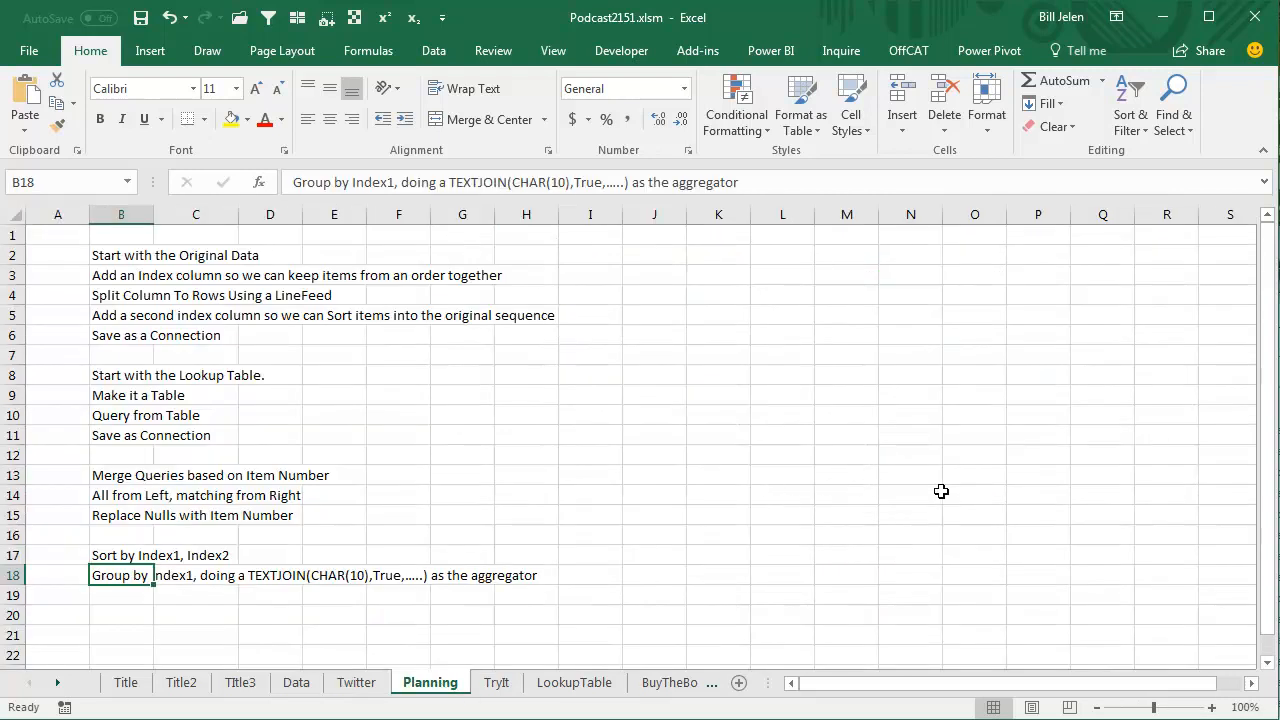
click(632, 614)
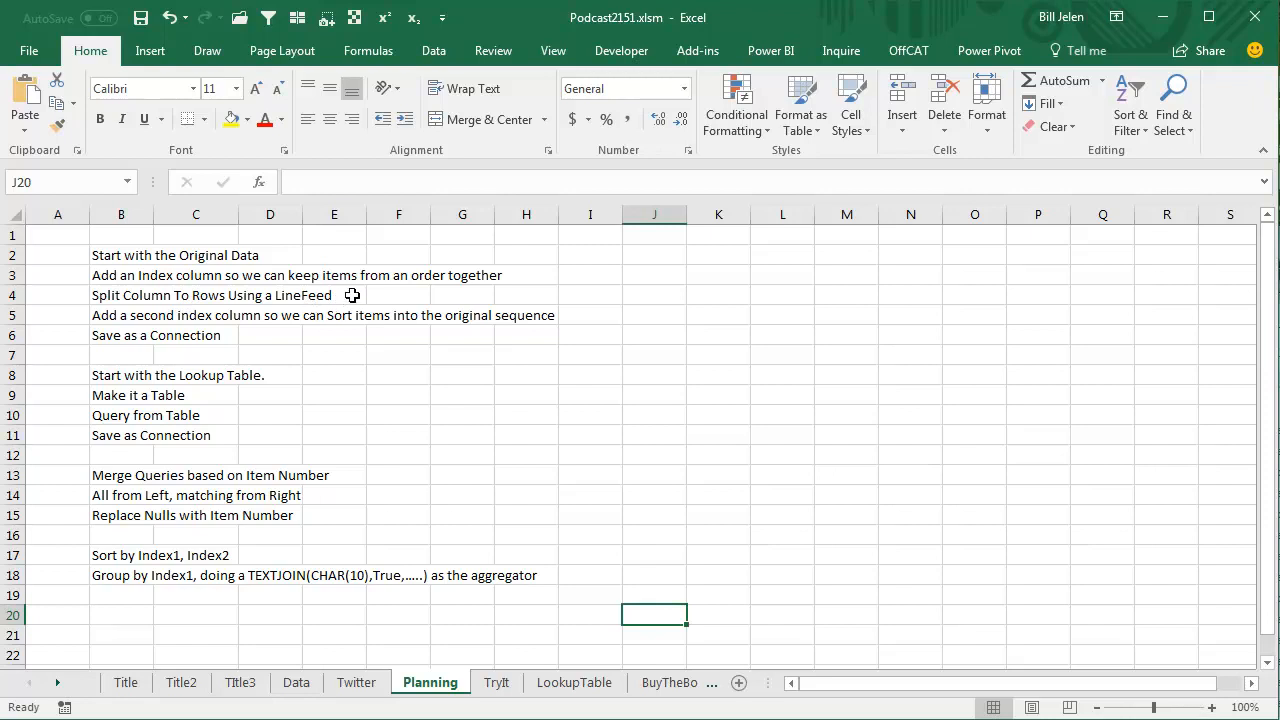
Set the font of the Split Column note in B4 to red and the Group by note in B18 to blue.
click(106, 297)
click(265, 120)
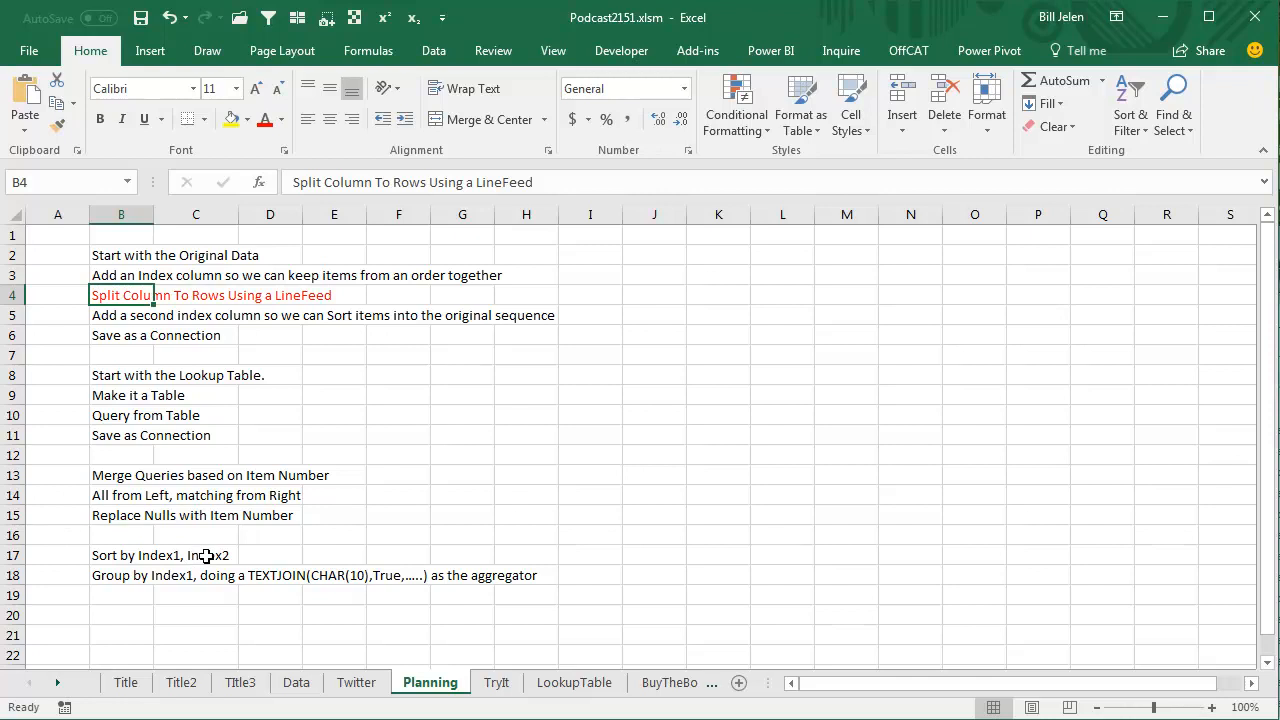
click(112, 574)
click(282, 120)
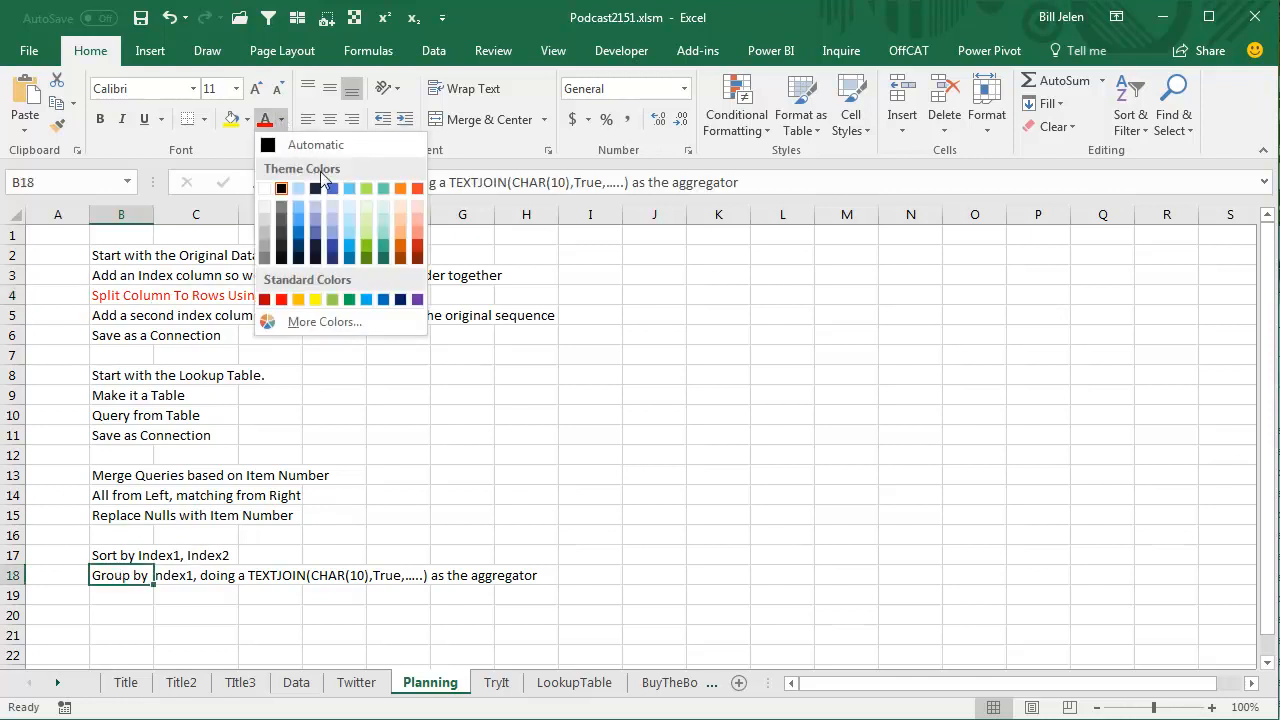
click(340, 190)
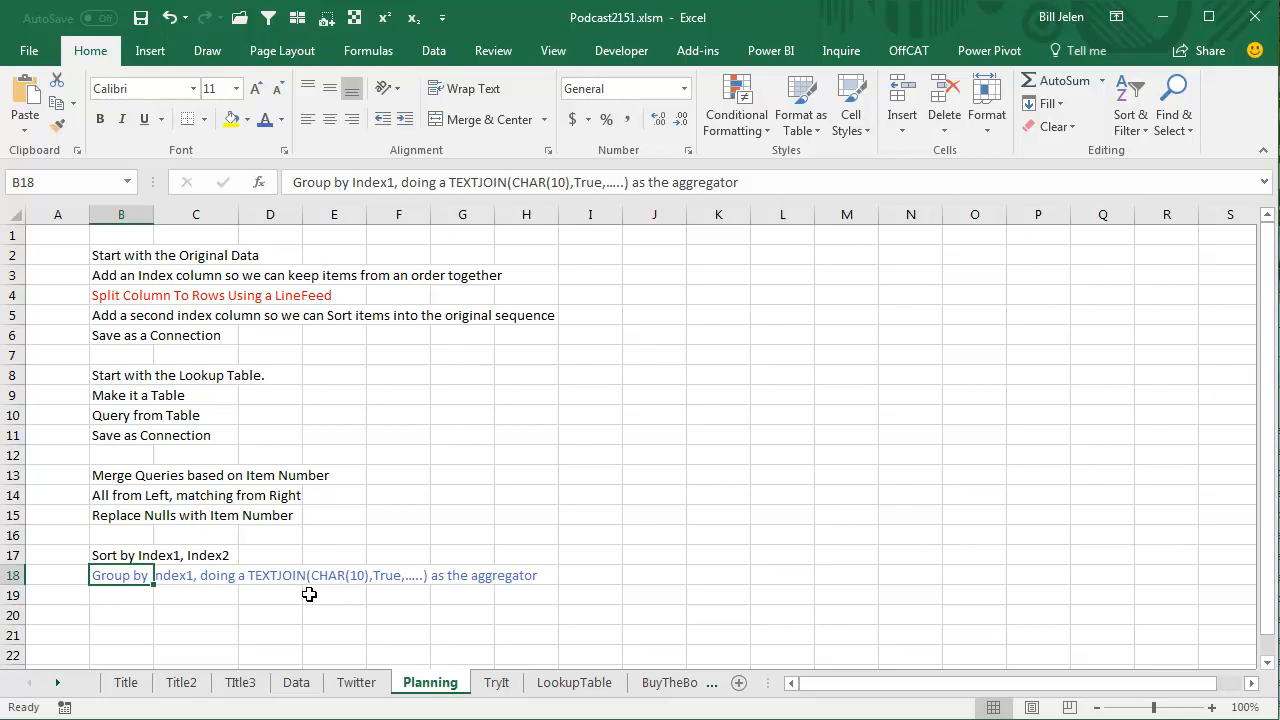
Convert the Items list on the TryIt sheet (A1:A1000) into a table with headers and load it into the Query Editor.
click(497, 682)
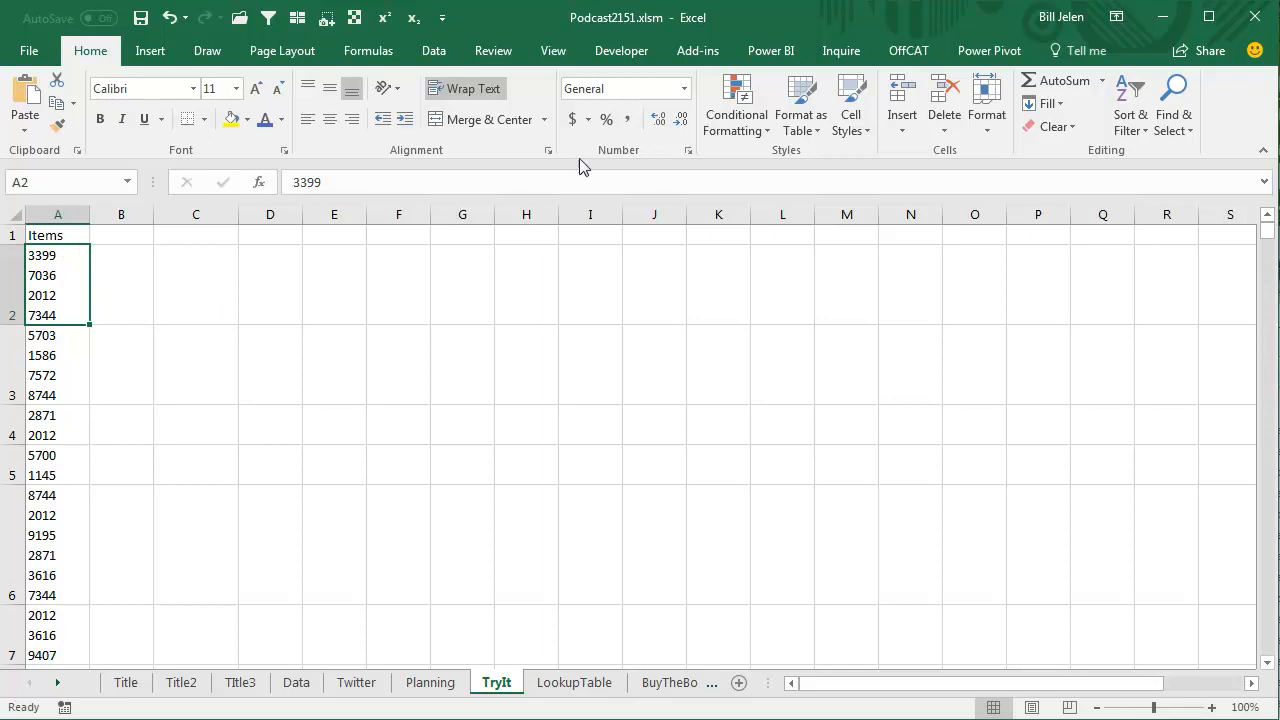
key(ctrl+t)
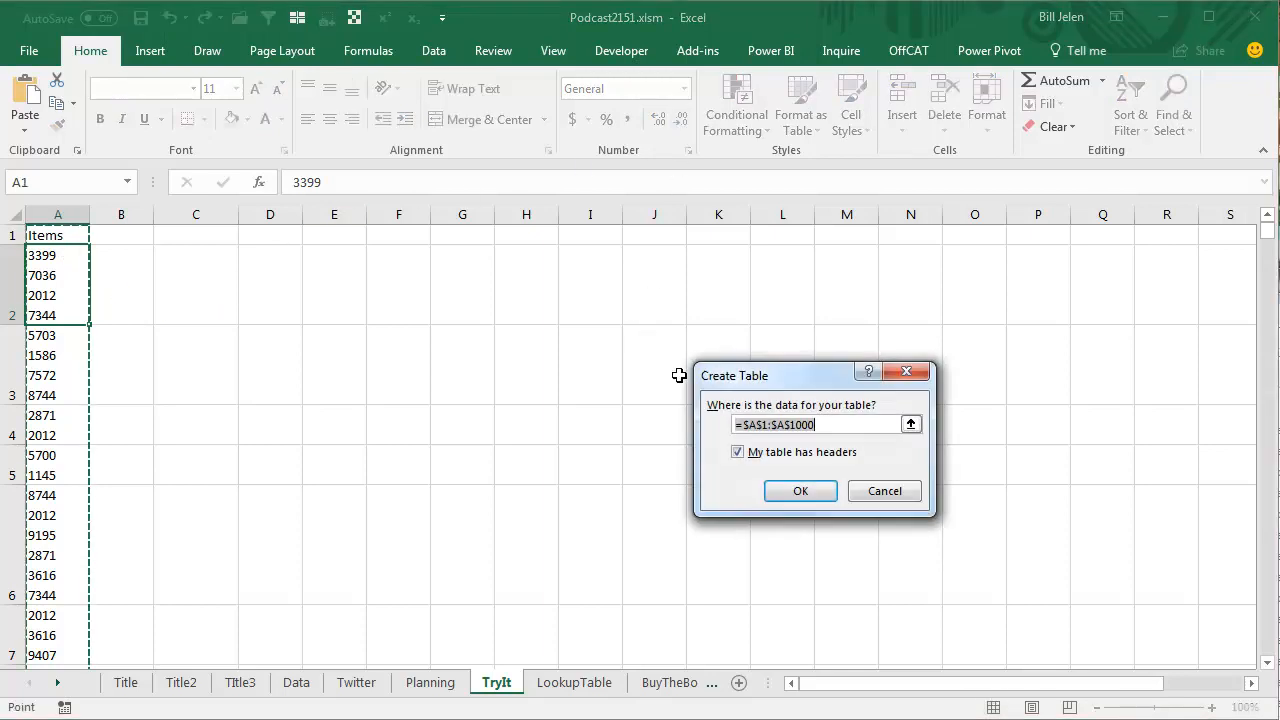
click(786, 484)
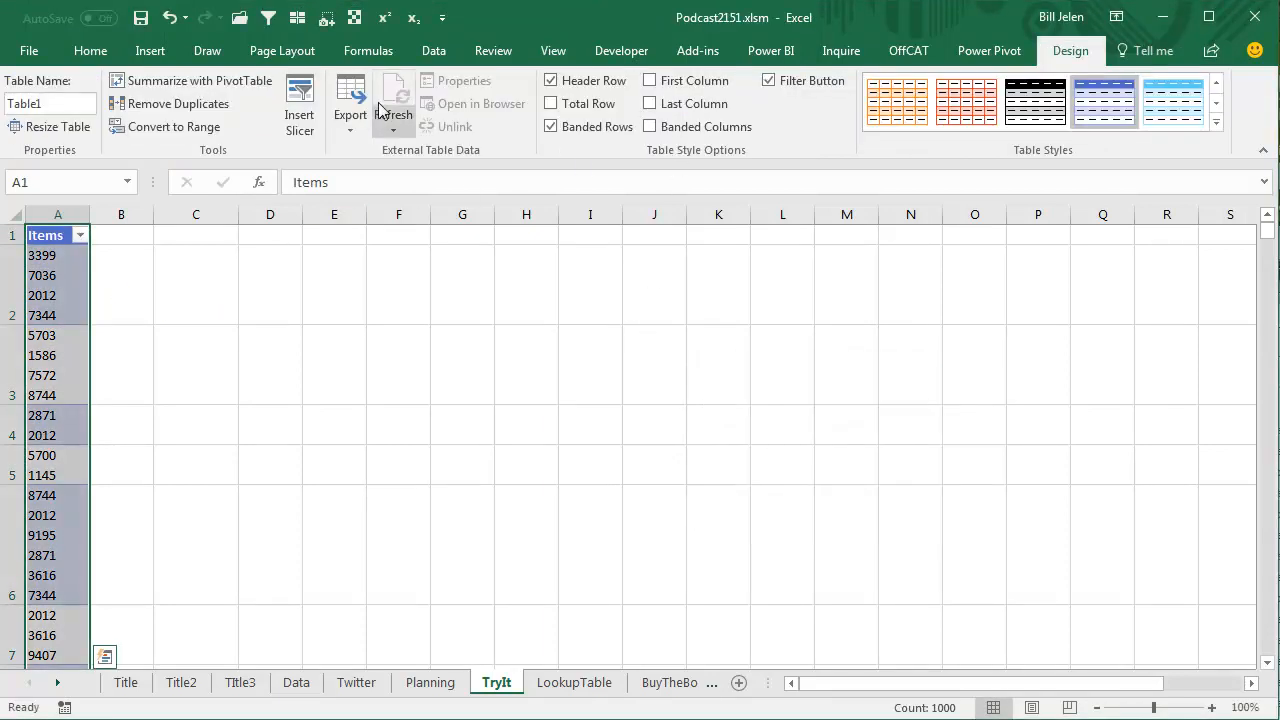
click(433, 53)
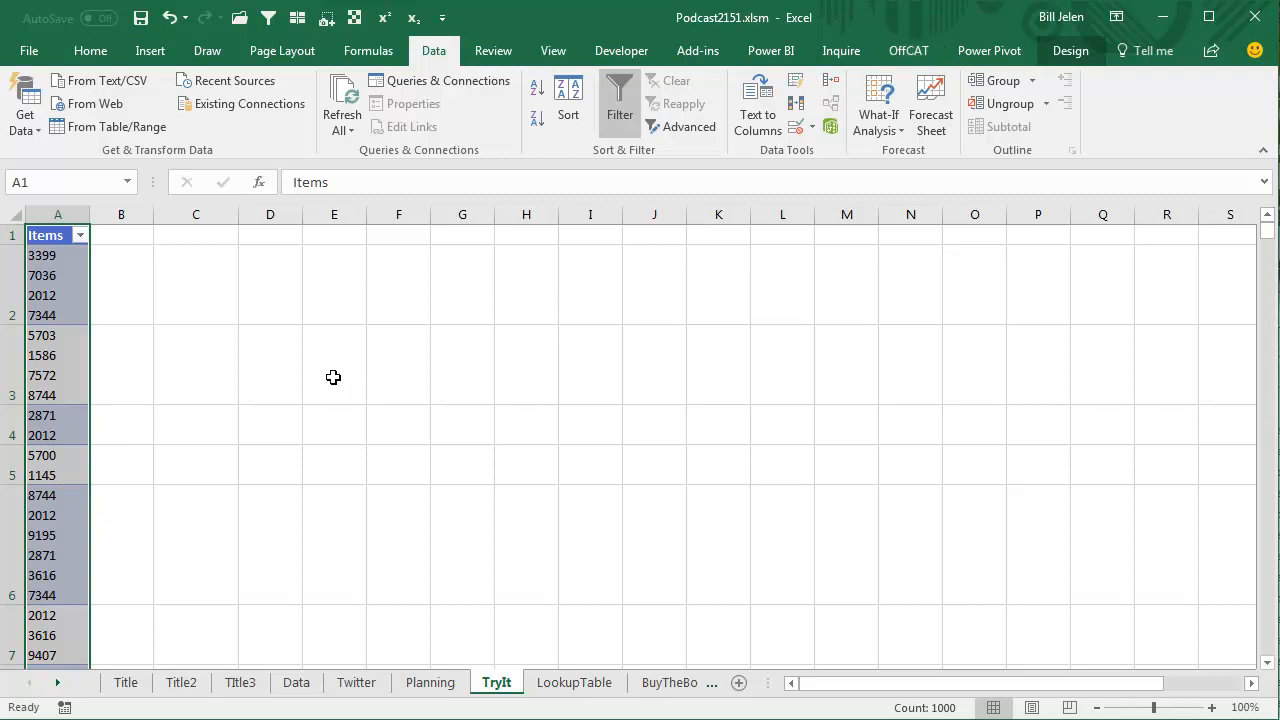
click(101, 127)
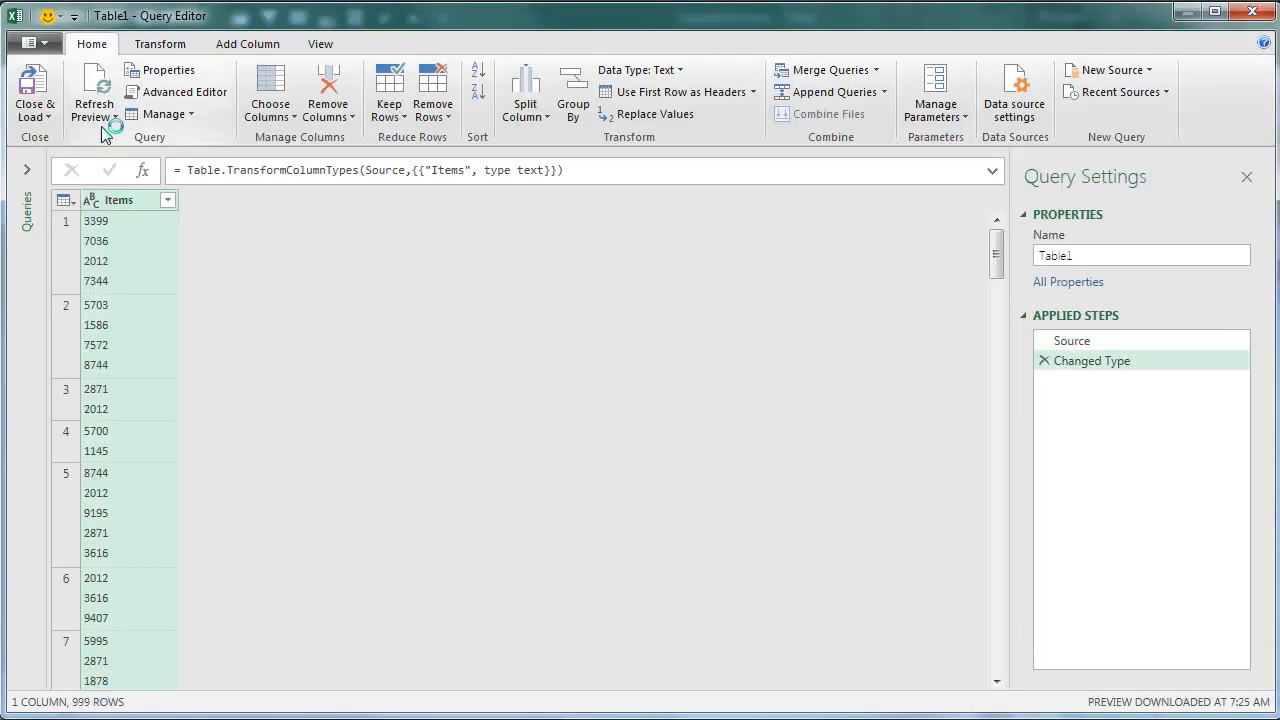
Add an index column starting from 1 to number each order in the Items query.
click(241, 47)
click(311, 93)
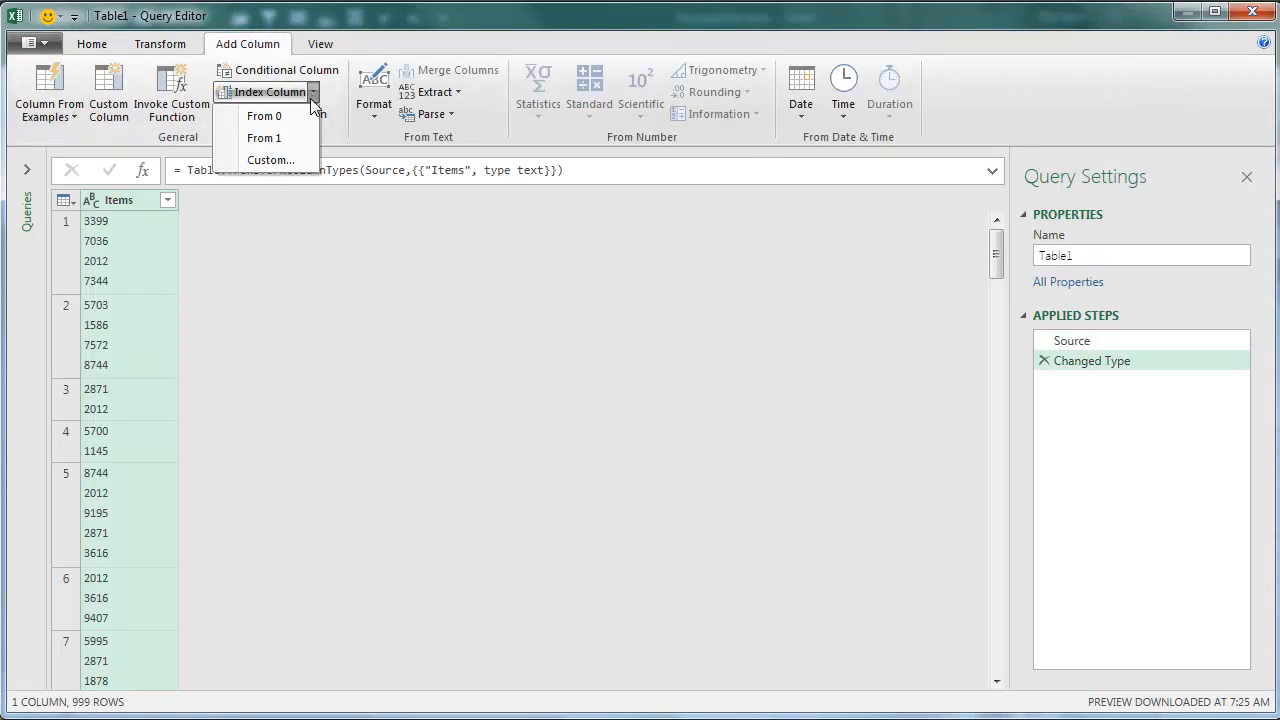
click(277, 137)
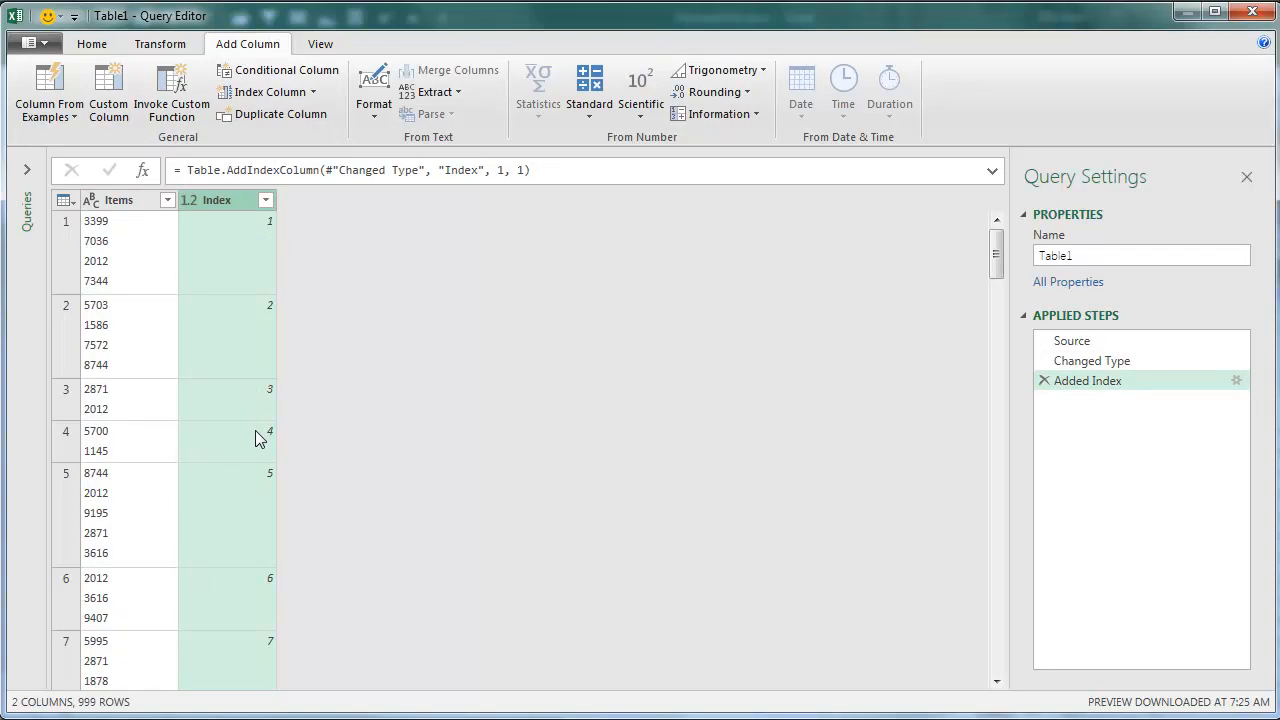
Split the Items column into rows at each occurrence of the custom line-feed delimiter #(lf).
click(118, 203)
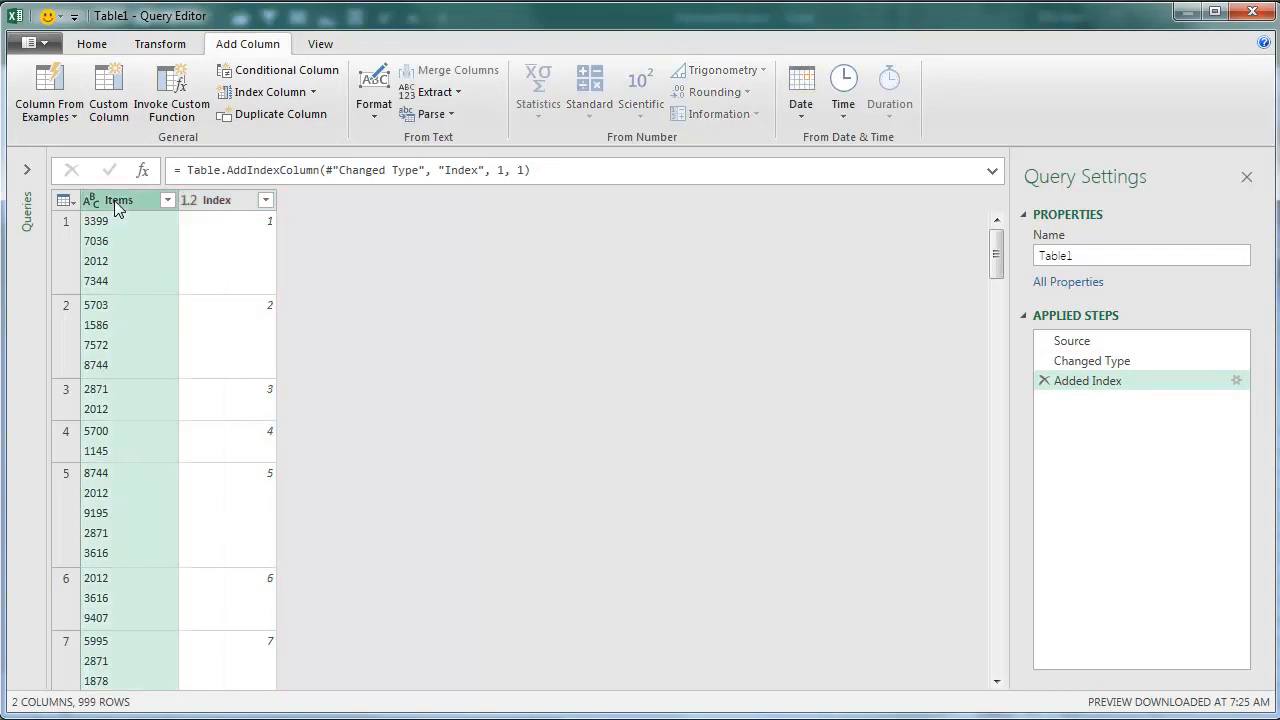
click(160, 44)
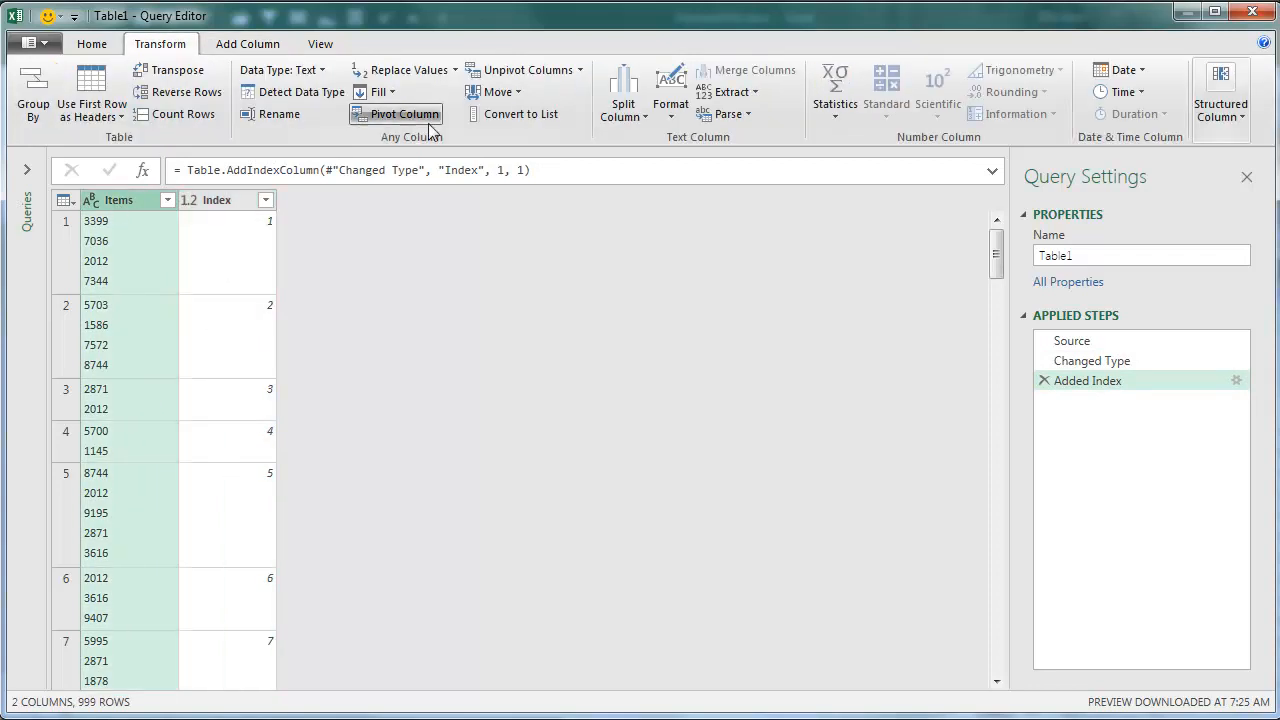
click(615, 117)
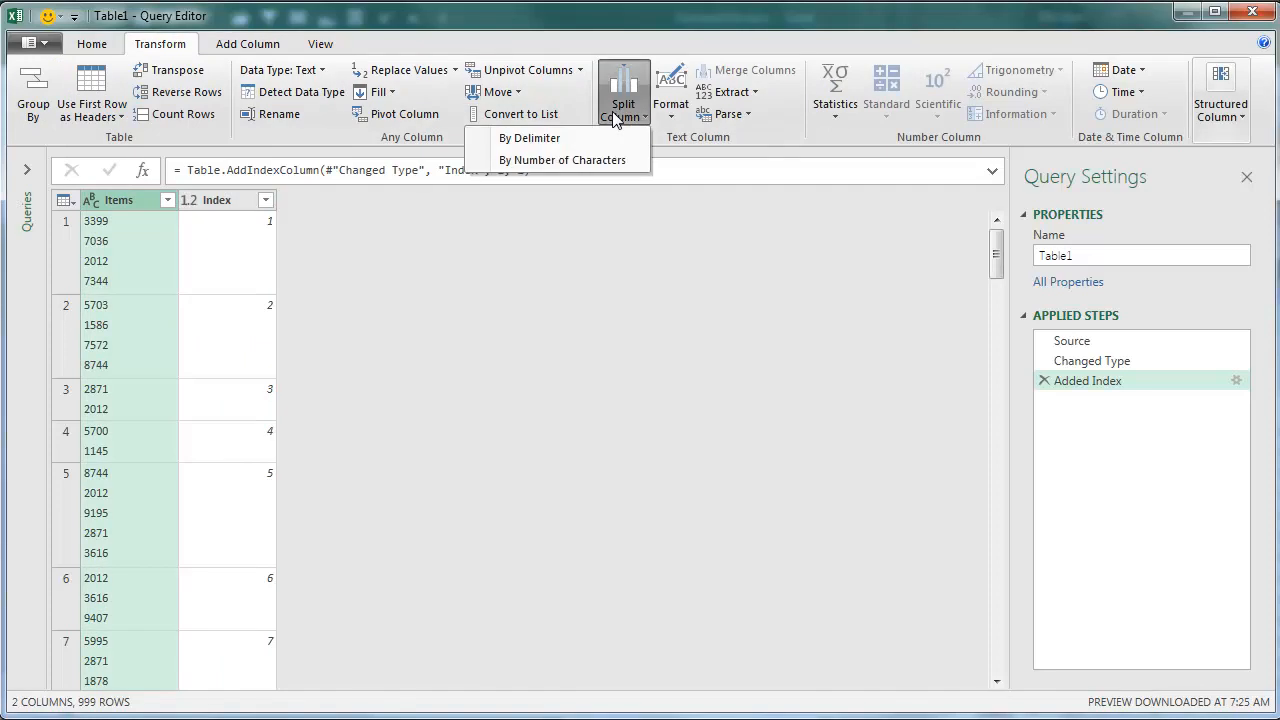
click(550, 140)
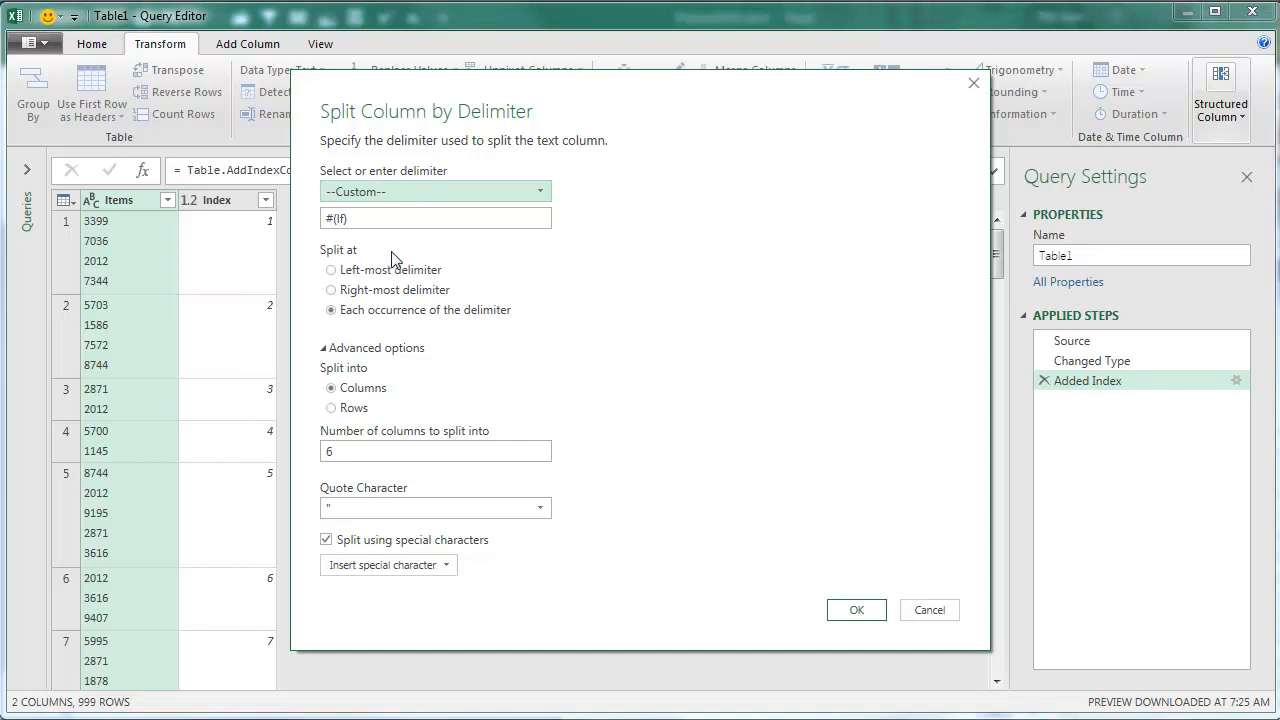
click(333, 408)
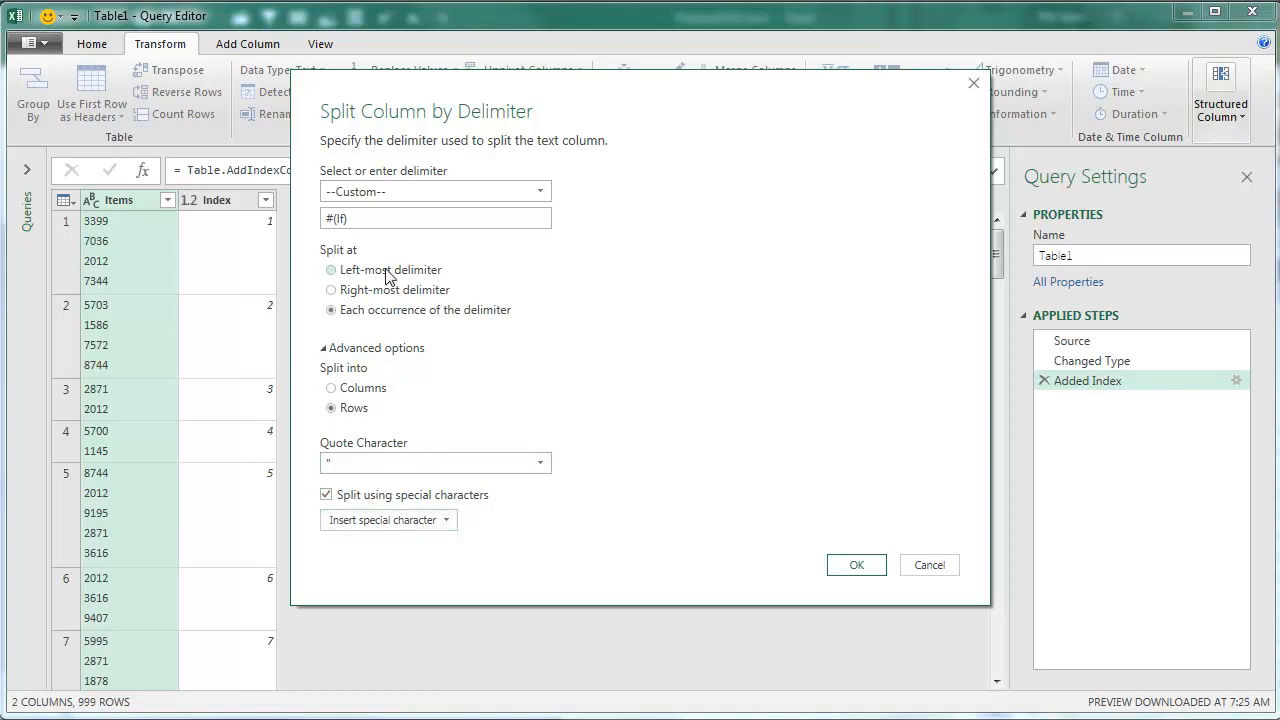
click(857, 566)
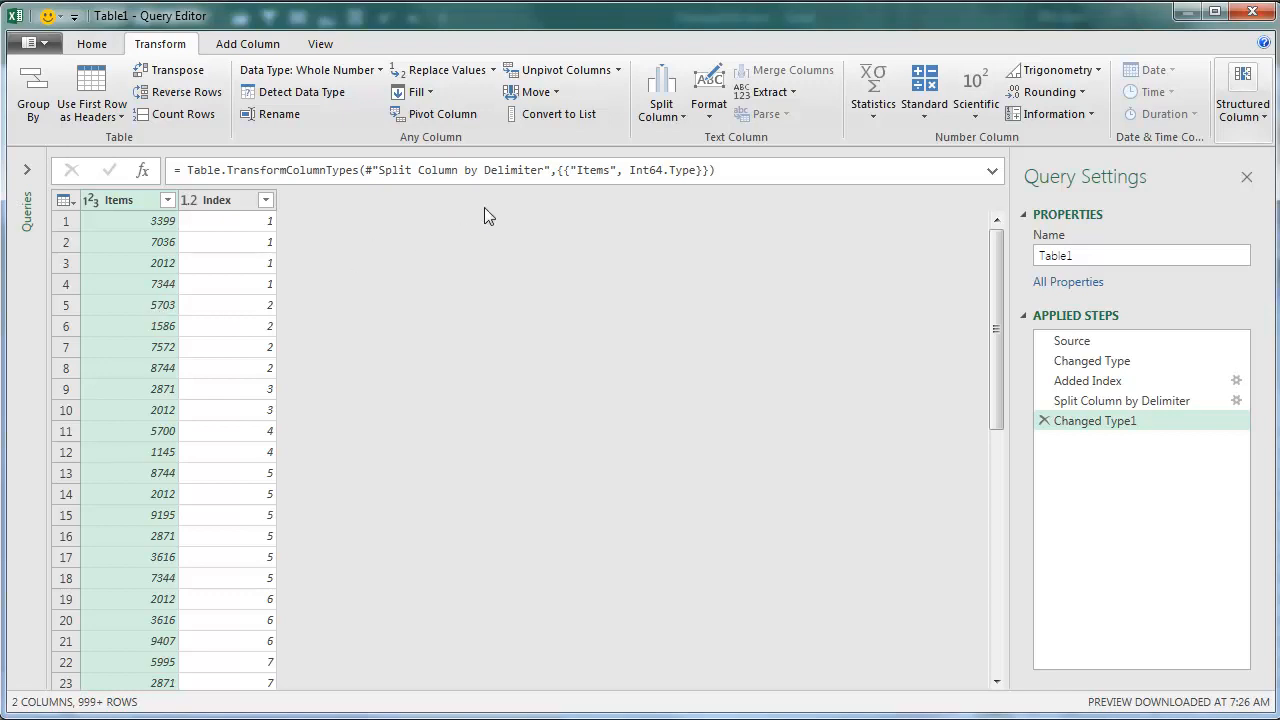
Add a second index column starting from 1 to record the original sequence of the split items.
click(240, 203)
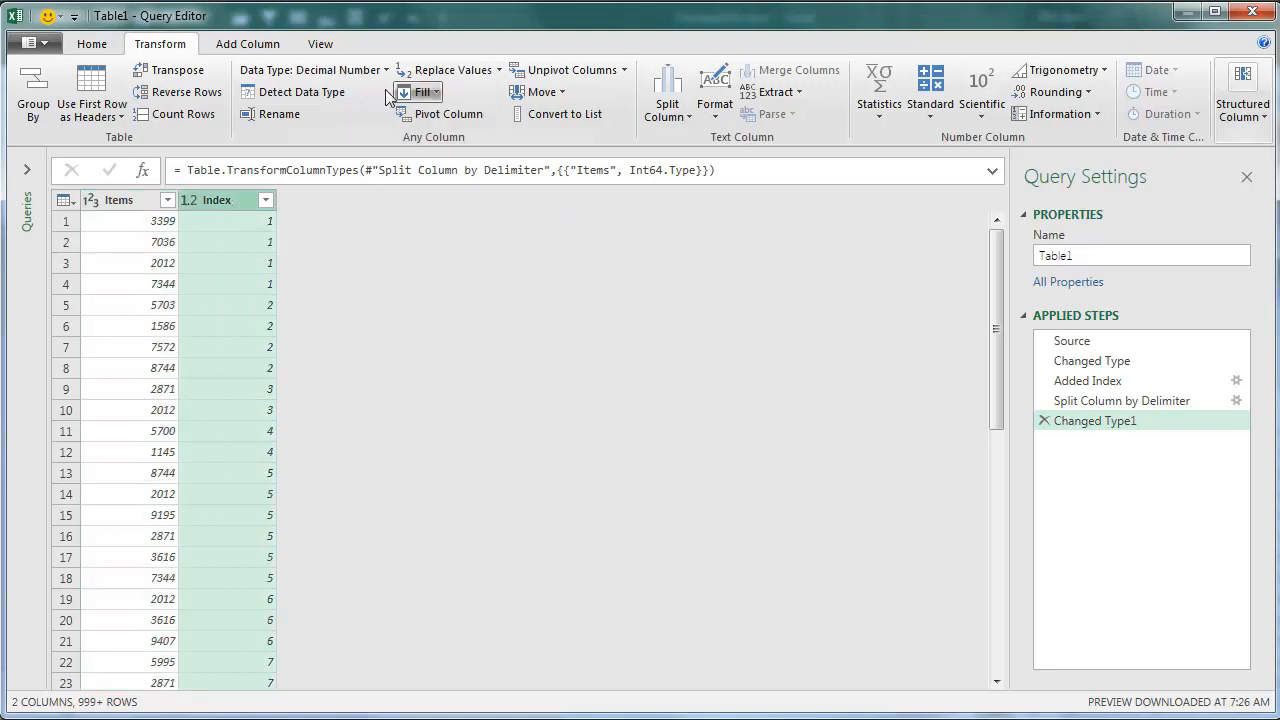
click(260, 47)
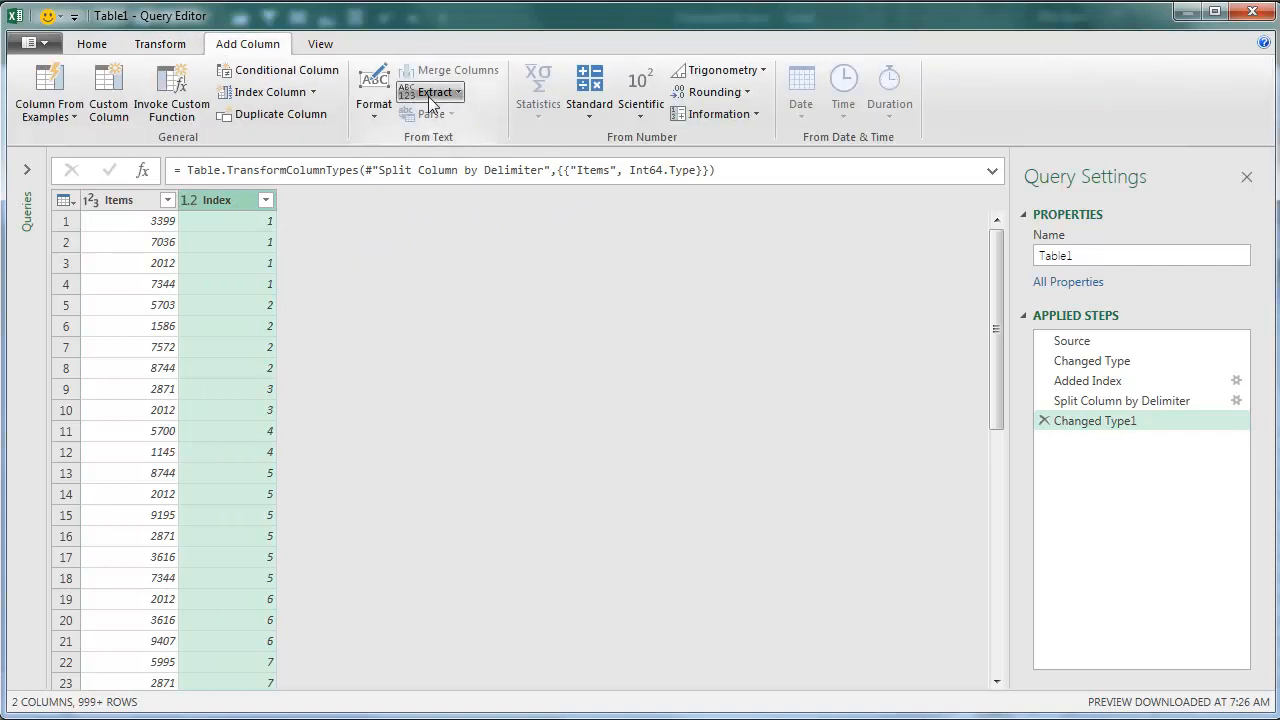
click(313, 92)
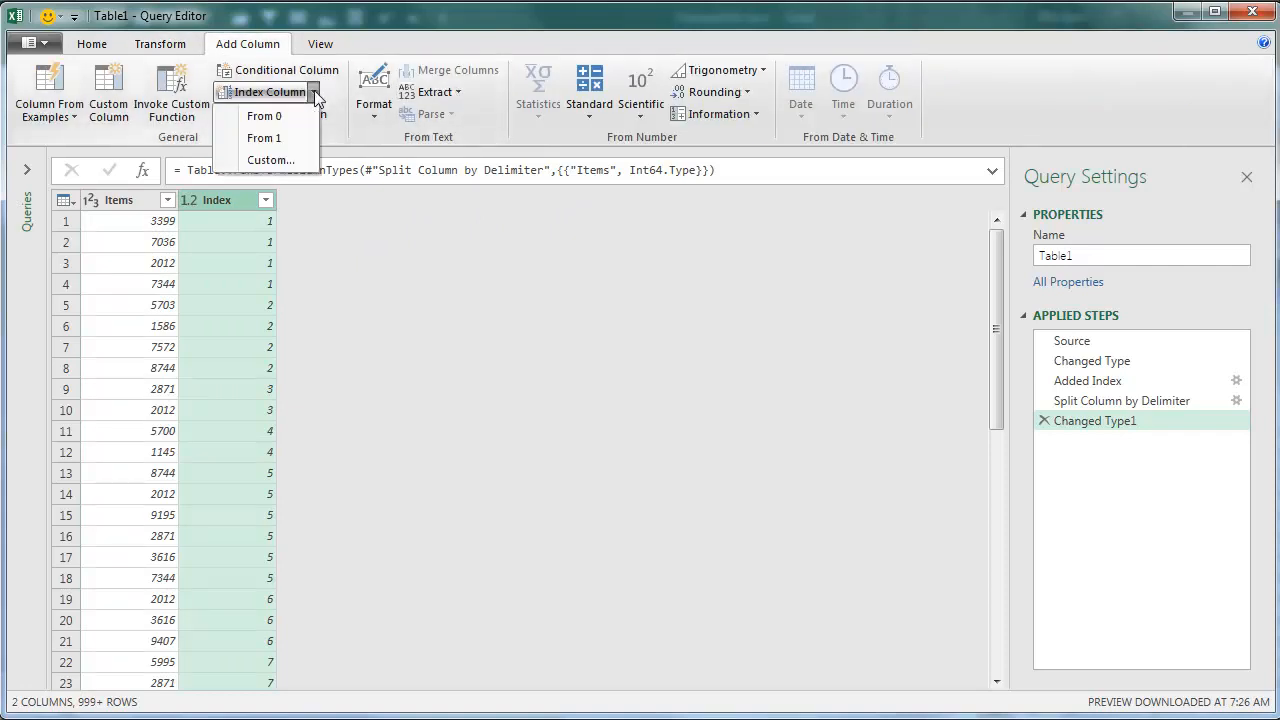
click(290, 137)
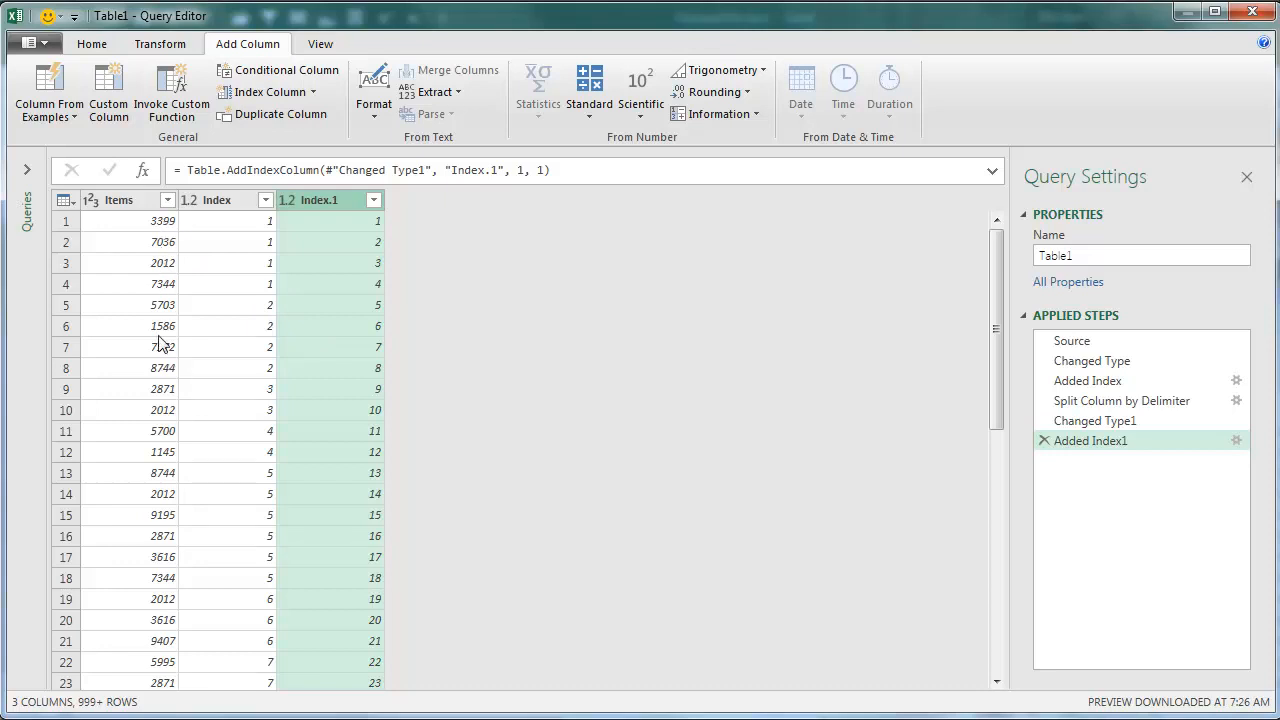
Close the Items query and load it to the workbook as Only Create Connection.
click(91, 44)
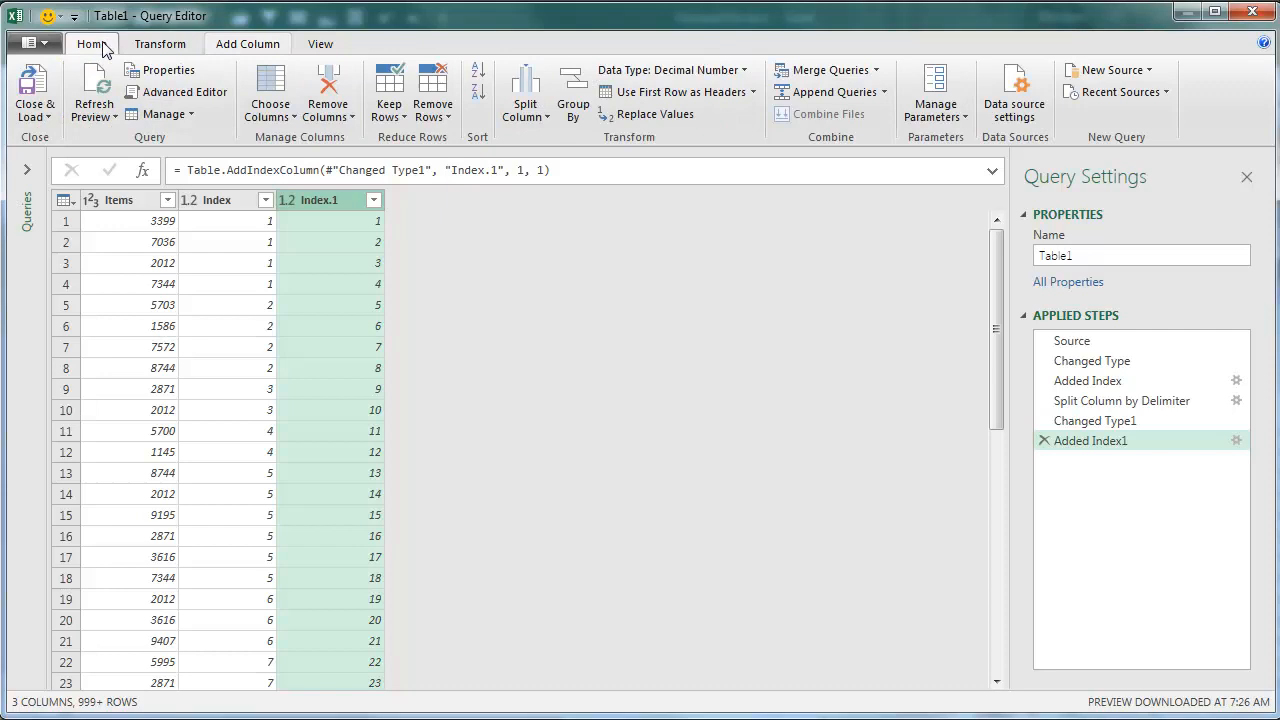
click(47, 117)
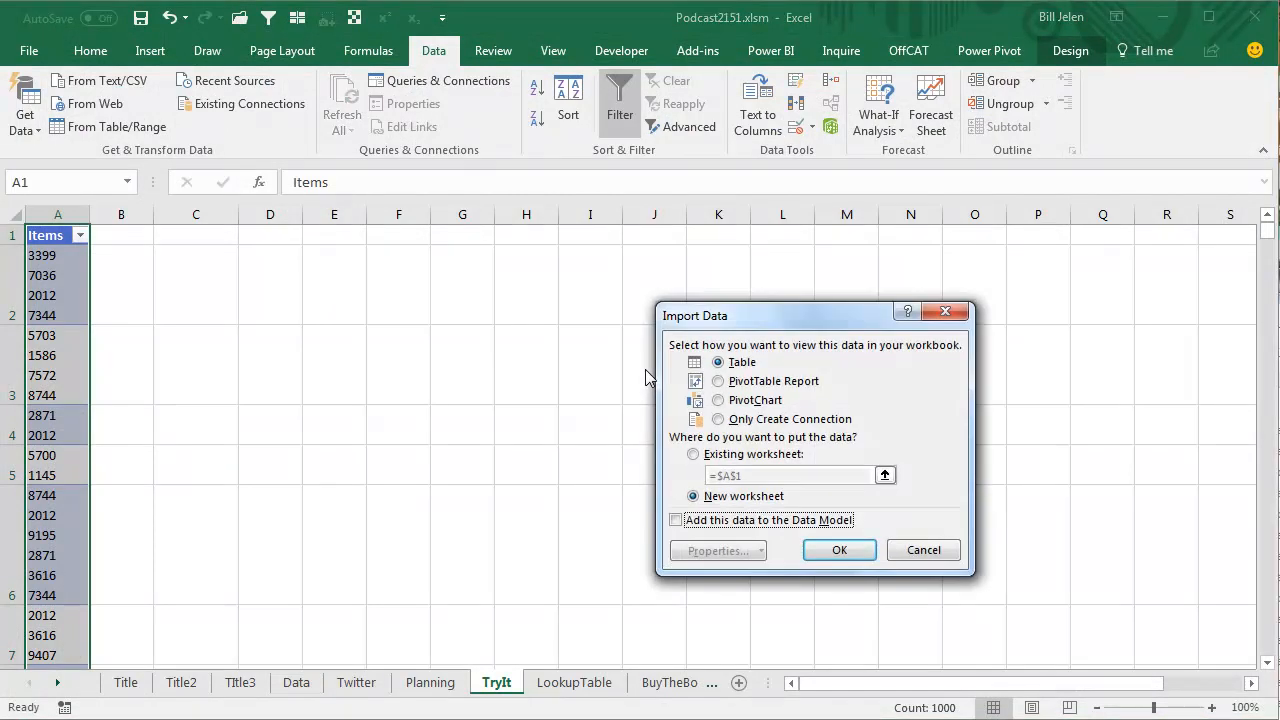
click(719, 420)
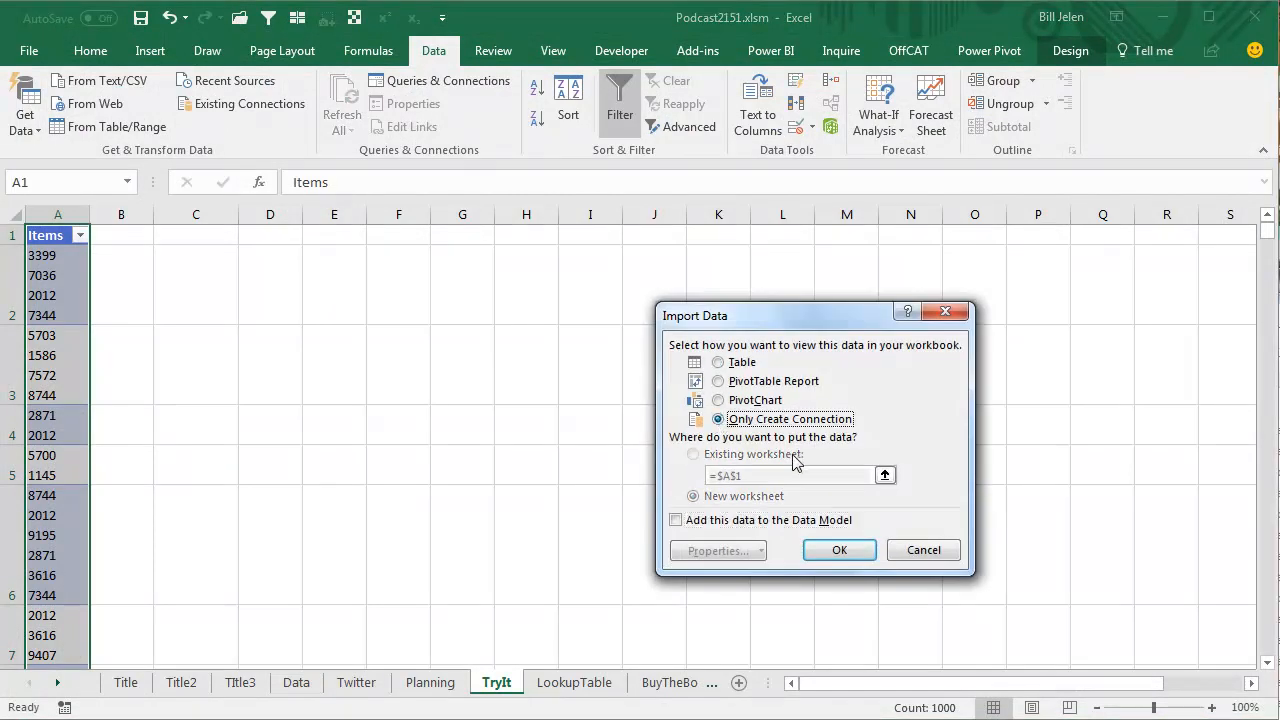
click(845, 553)
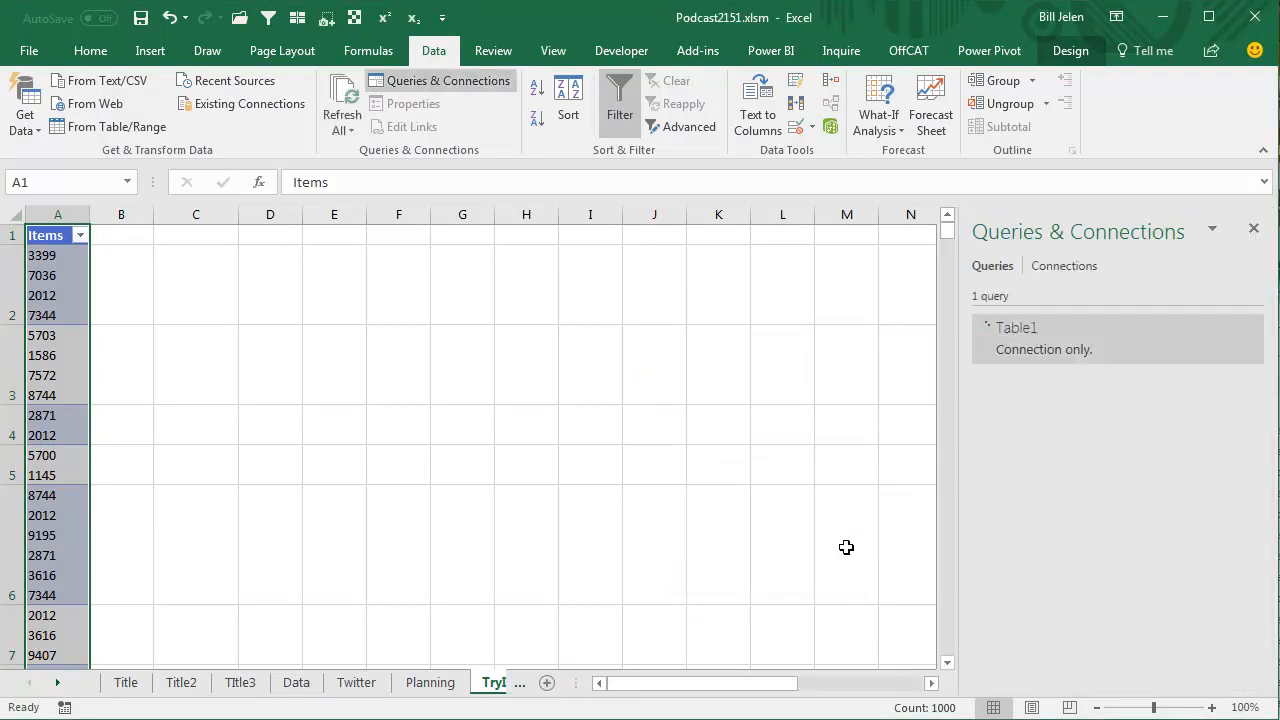
mouse_move(1029, 336)
Convert the Item and Description list on the LookupTable sheet (A1:B20) into a table with headers and load it into the Query Editor.
click(55, 688)
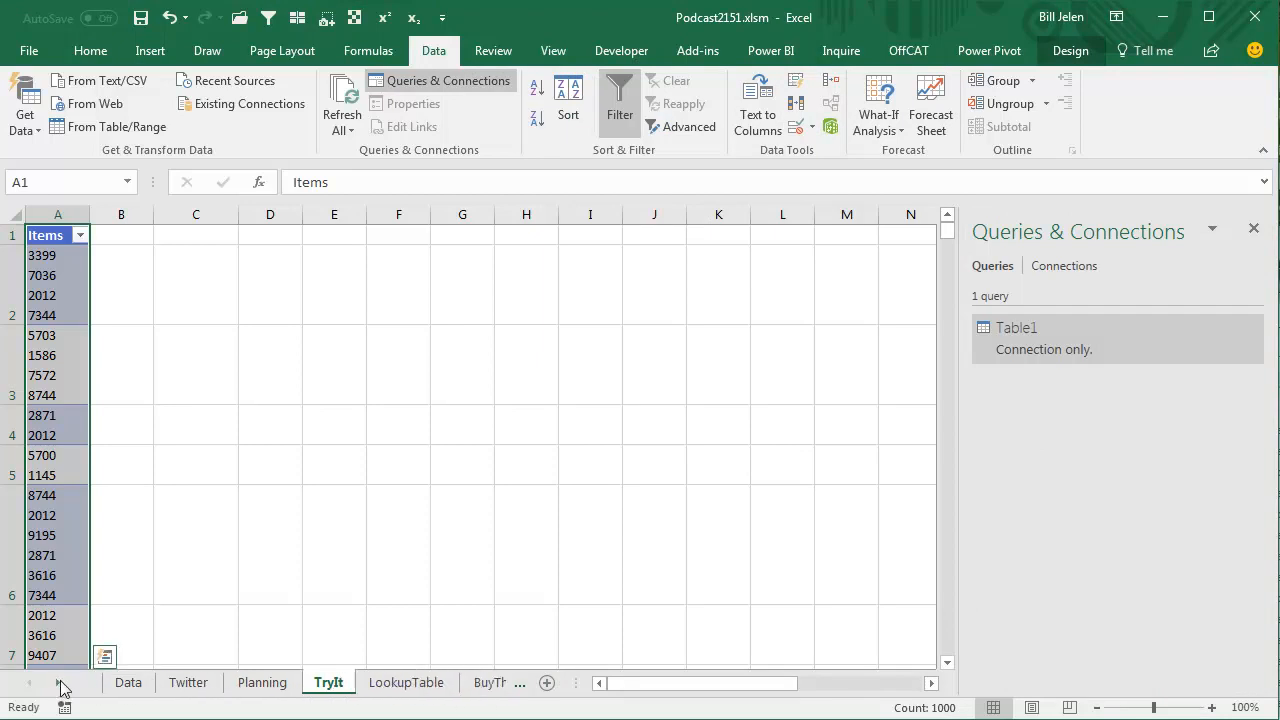
click(378, 684)
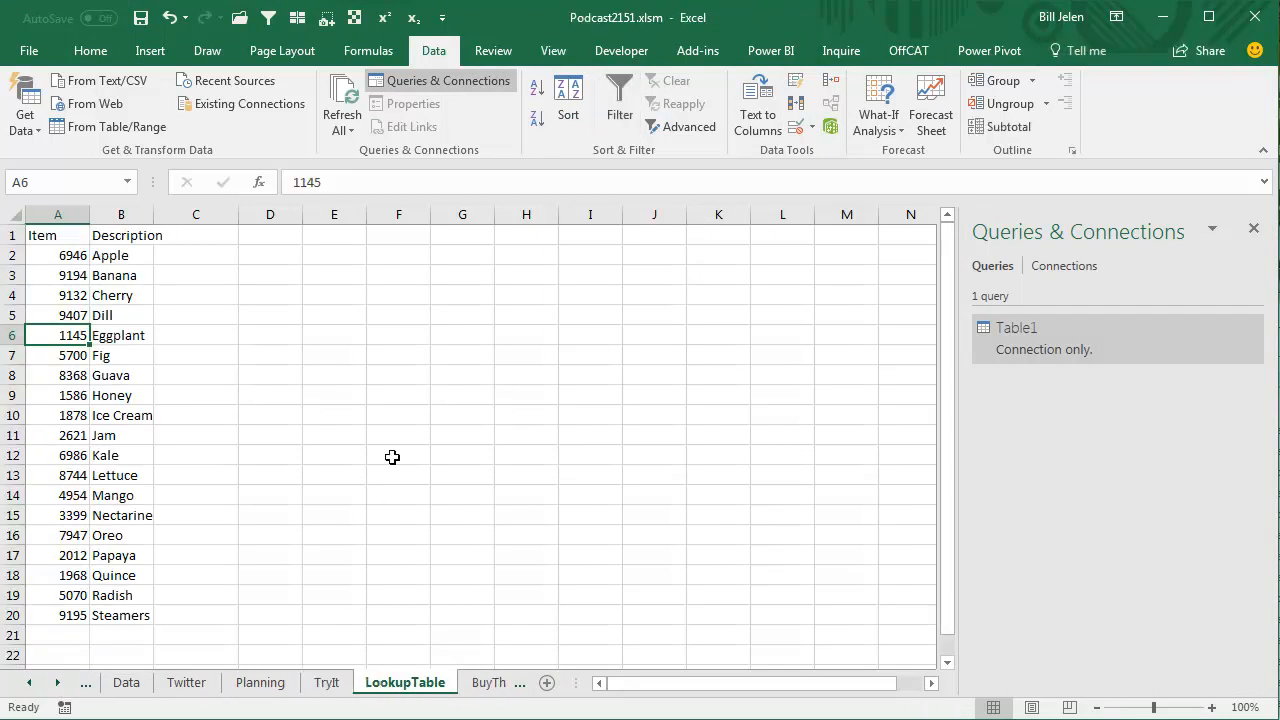
key(ctrl+t)
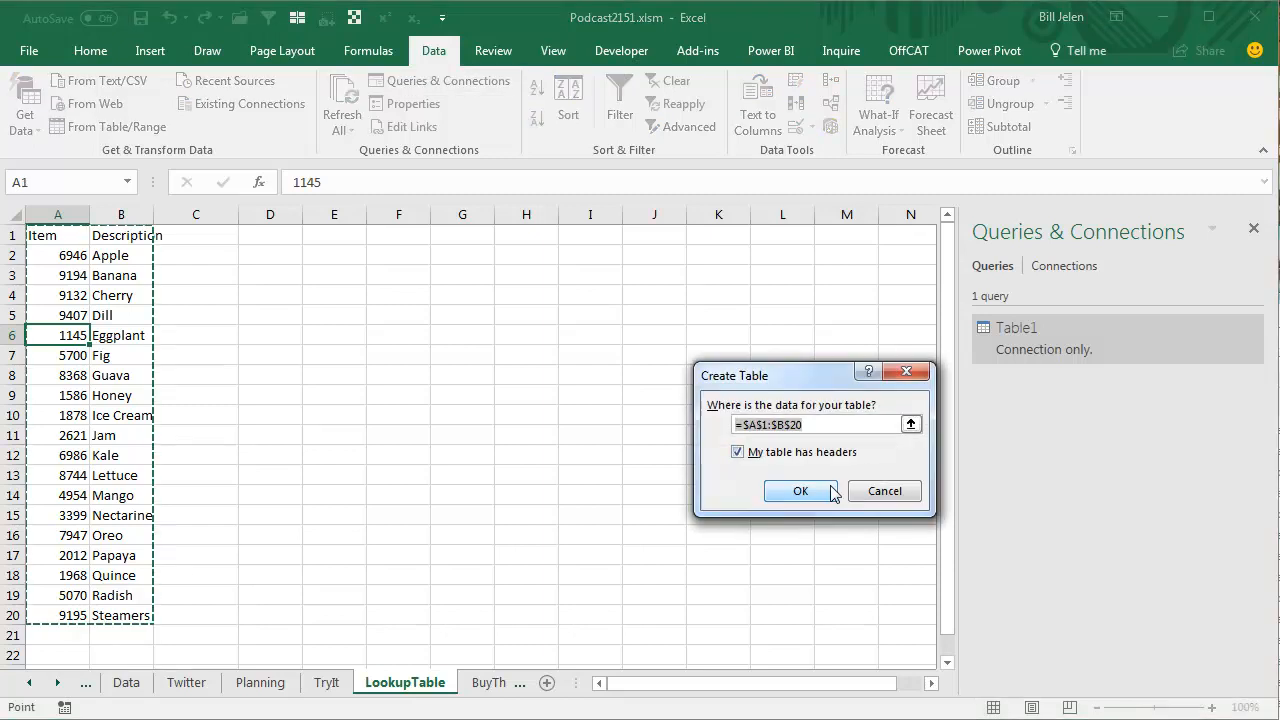
click(822, 488)
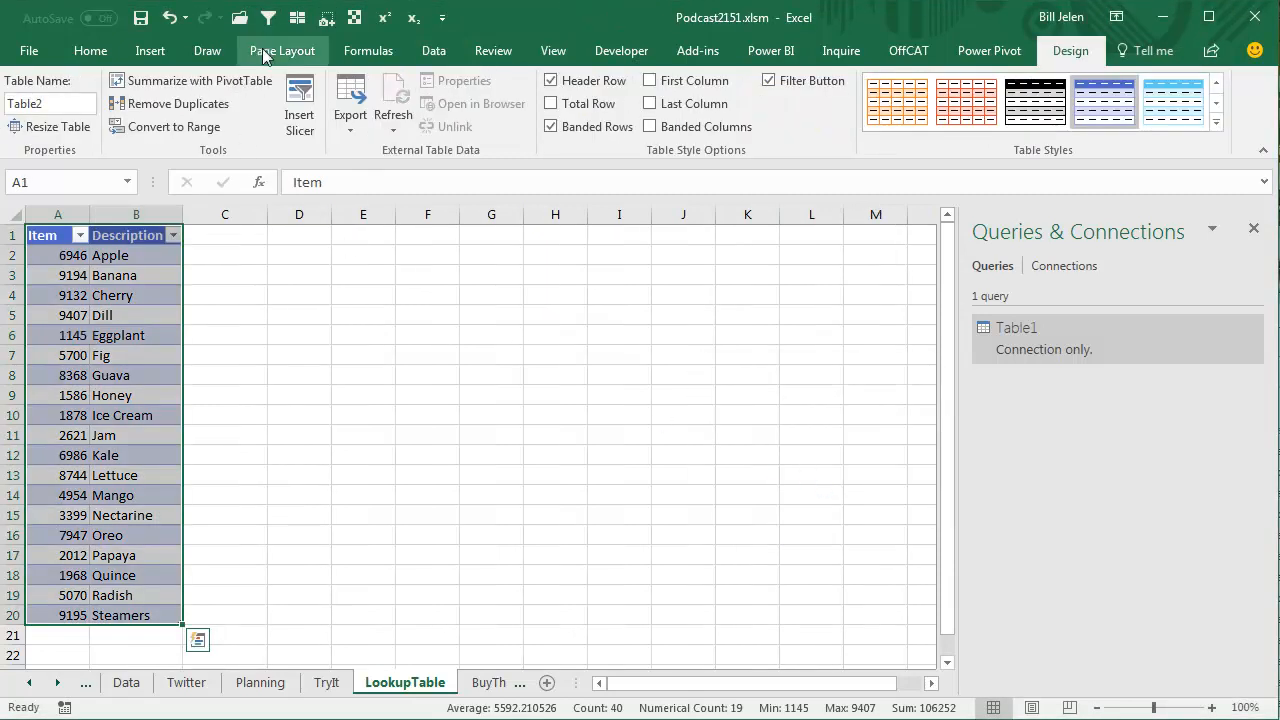
click(425, 50)
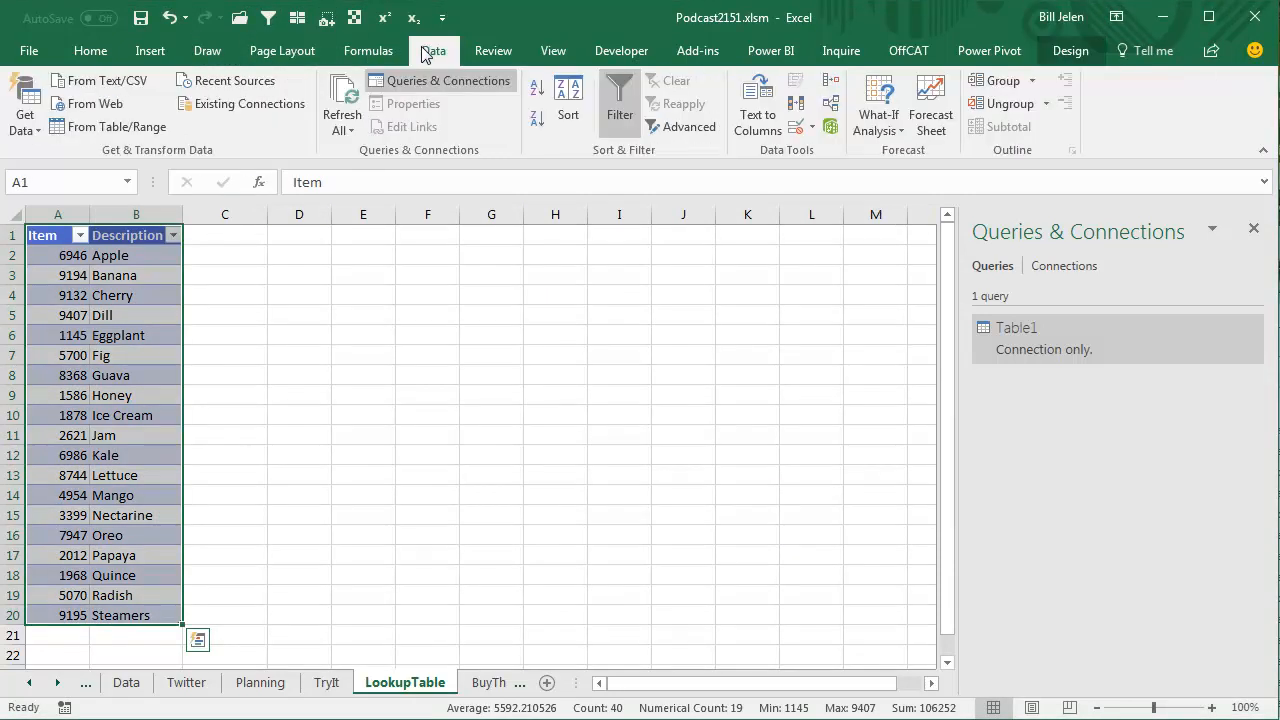
click(119, 121)
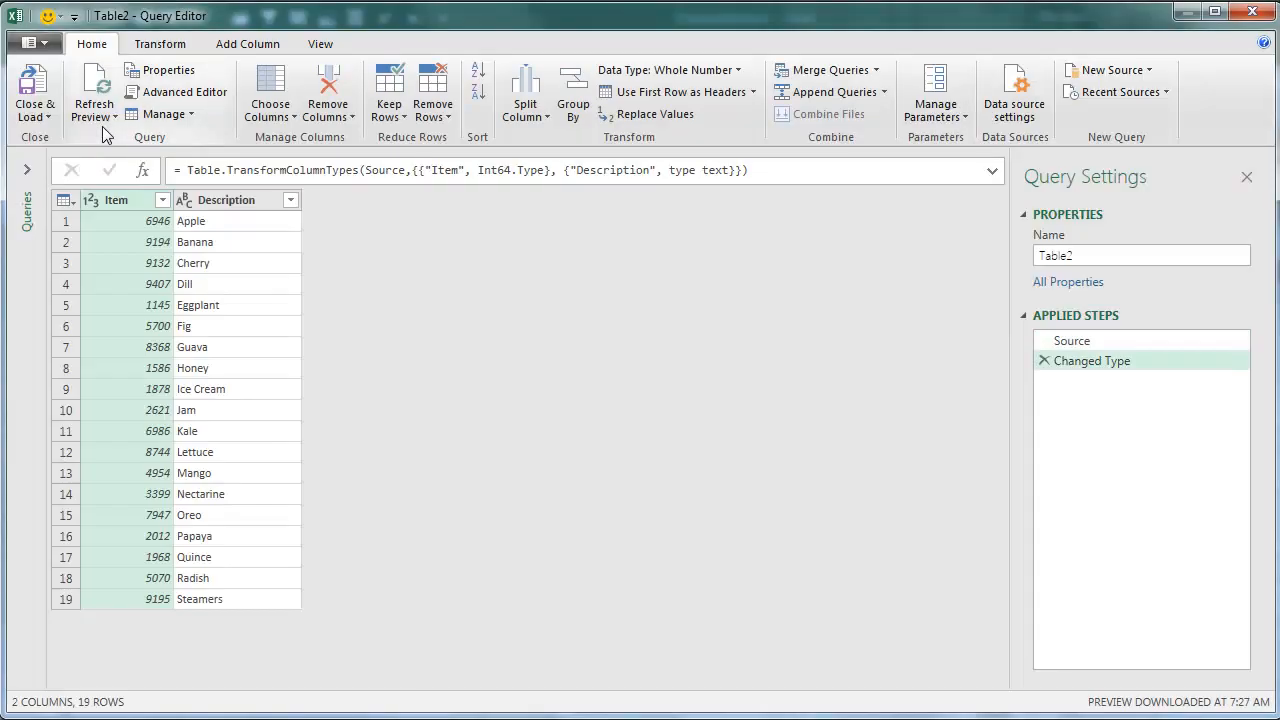
Name the query LookupTable and load it to the workbook as Only Create Connection.
click(1094, 254)
text(L)
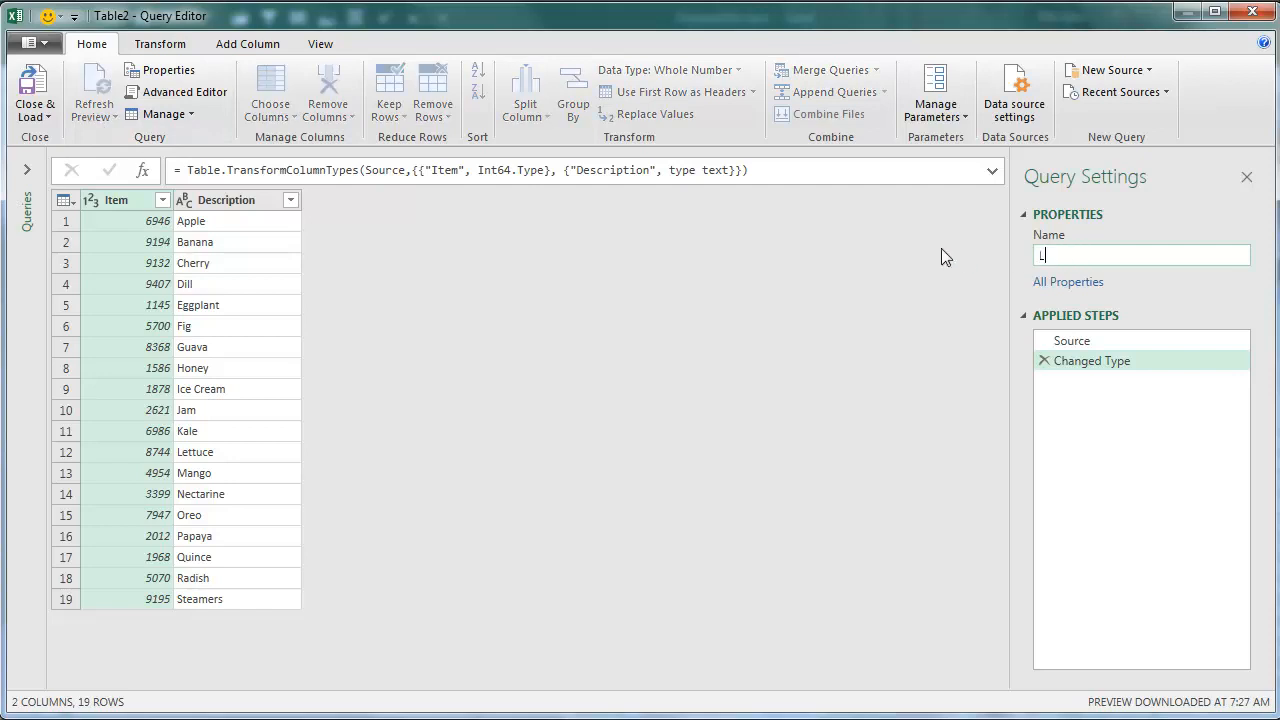
text(ookupTable)
click(34, 112)
click(62, 163)
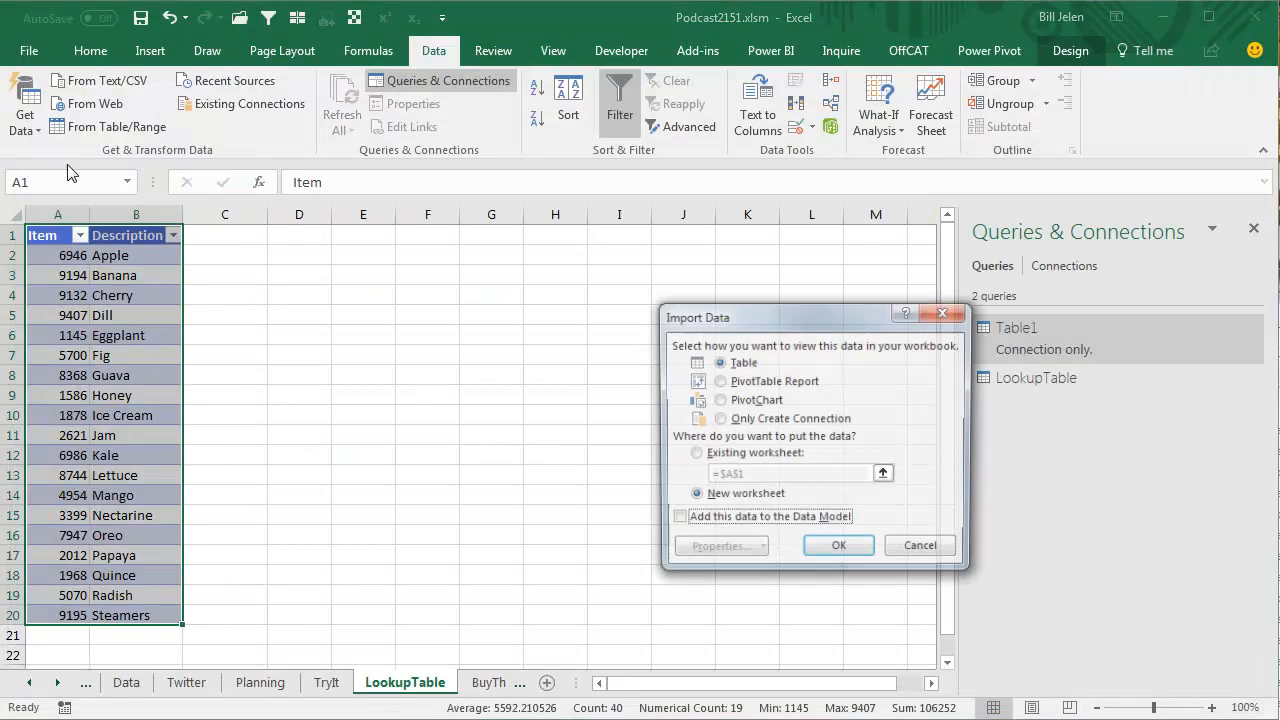
click(720, 419)
click(839, 551)
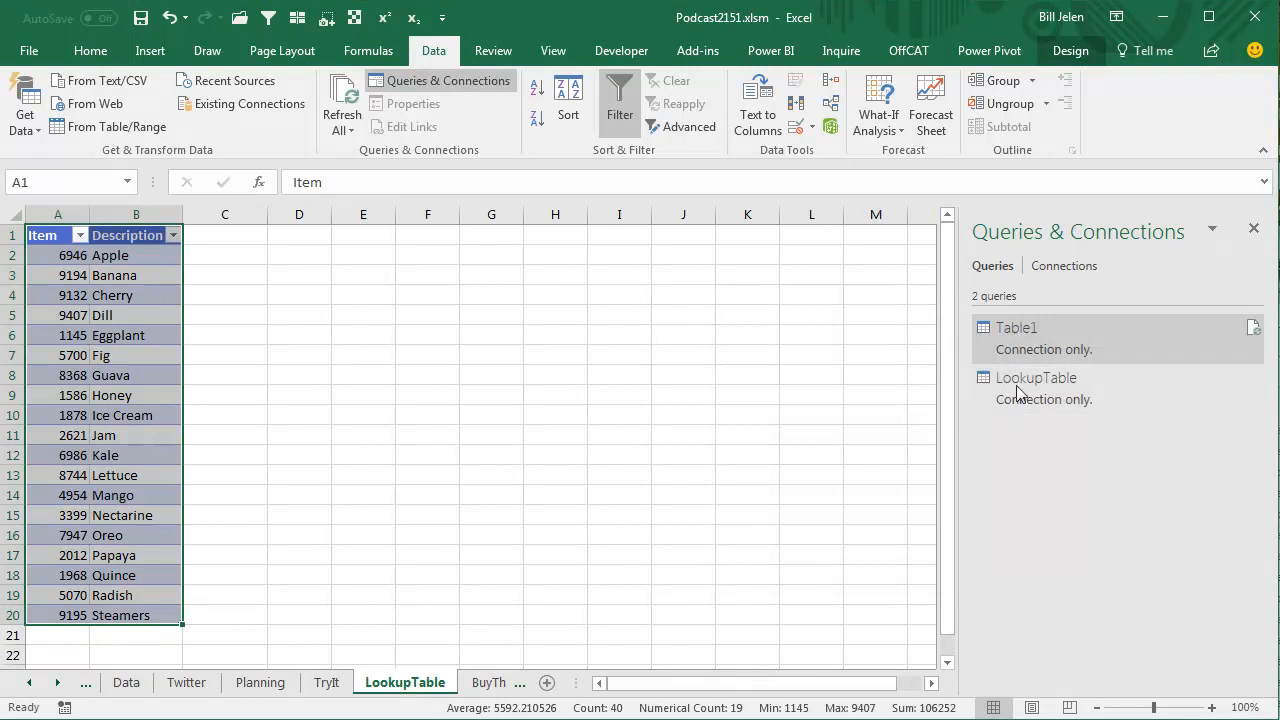
Merge Table1 with LookupTable in a new query, matching Items to Item with a Left Outer join.
click(314, 238)
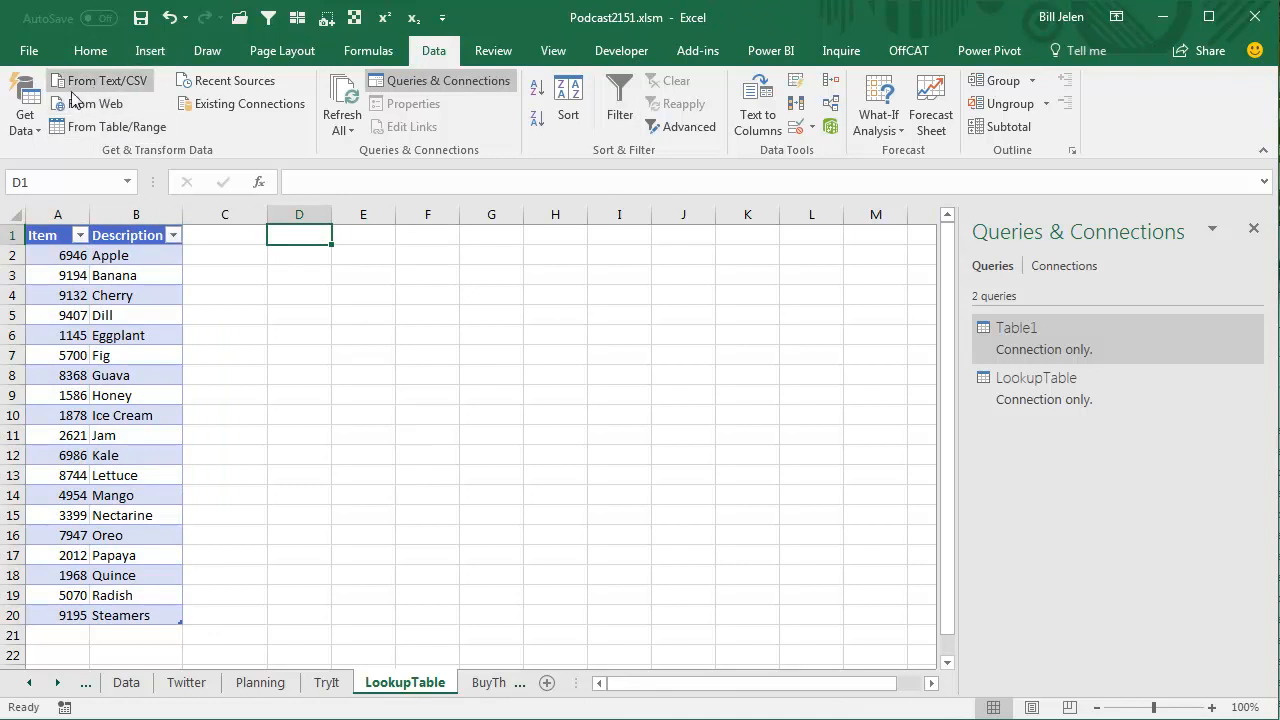
click(36, 128)
mouse_move(88, 386)
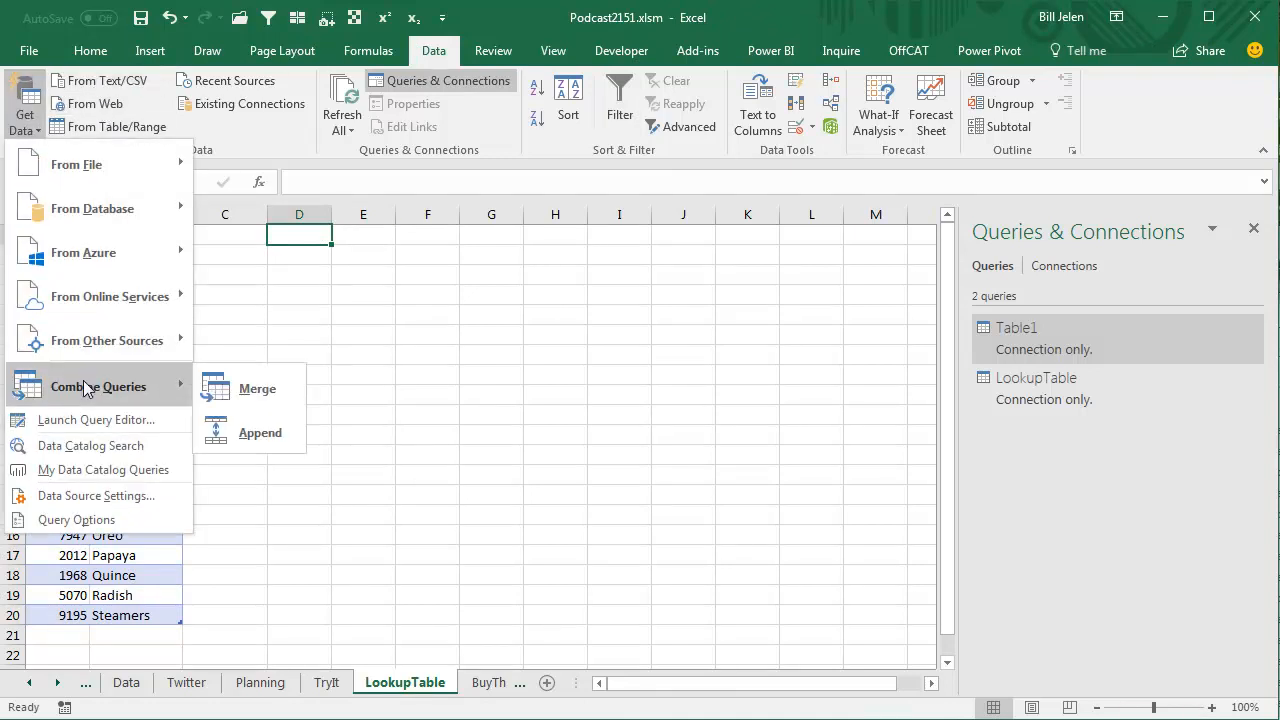
click(257, 390)
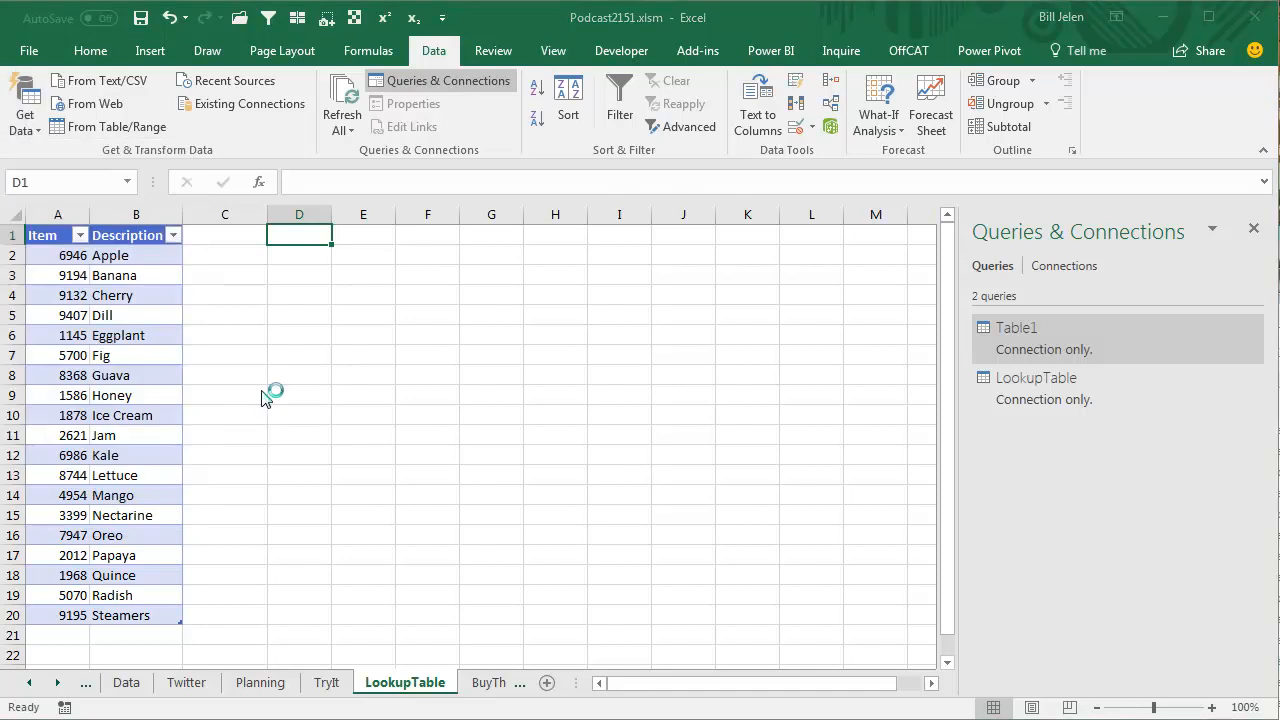
click(860, 332)
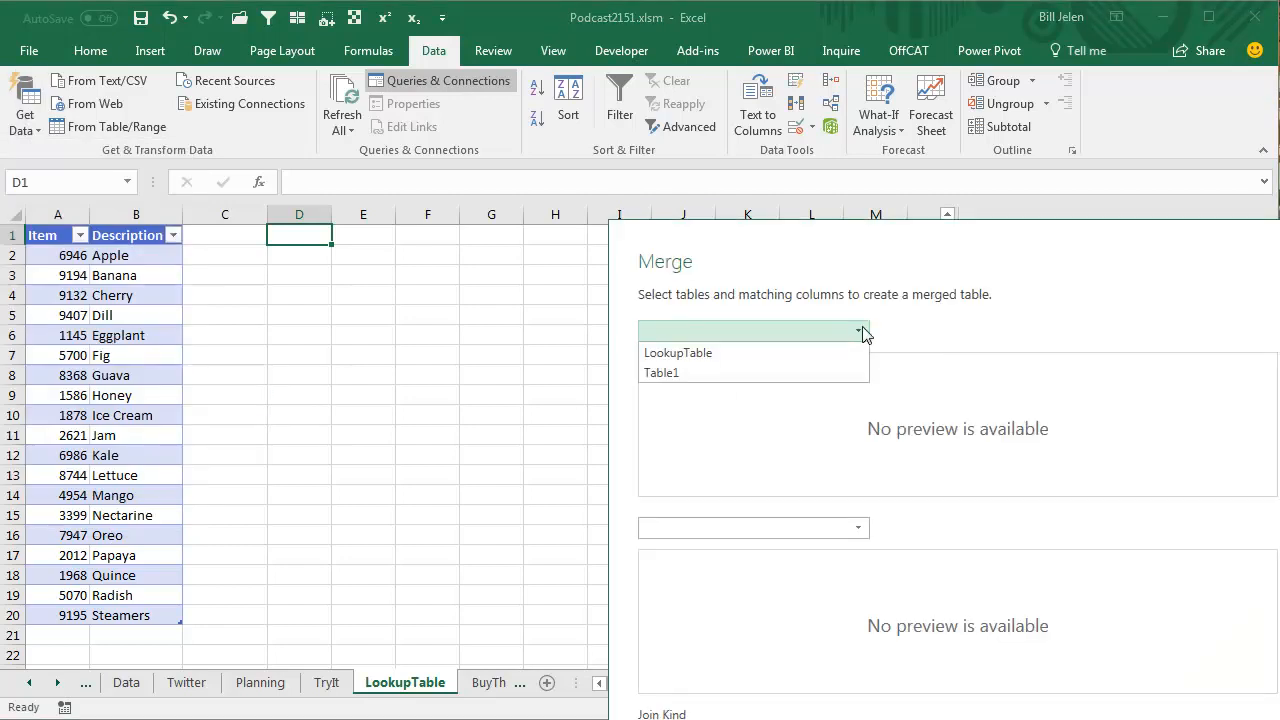
click(674, 373)
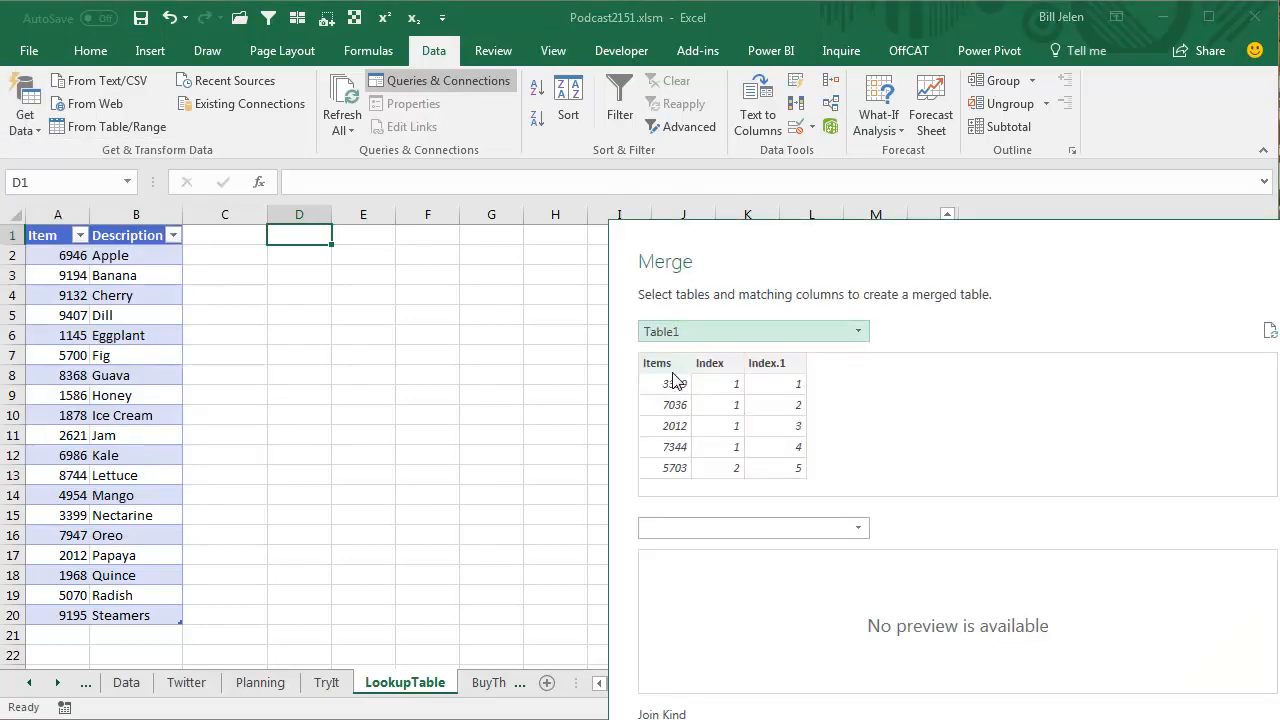
click(668, 370)
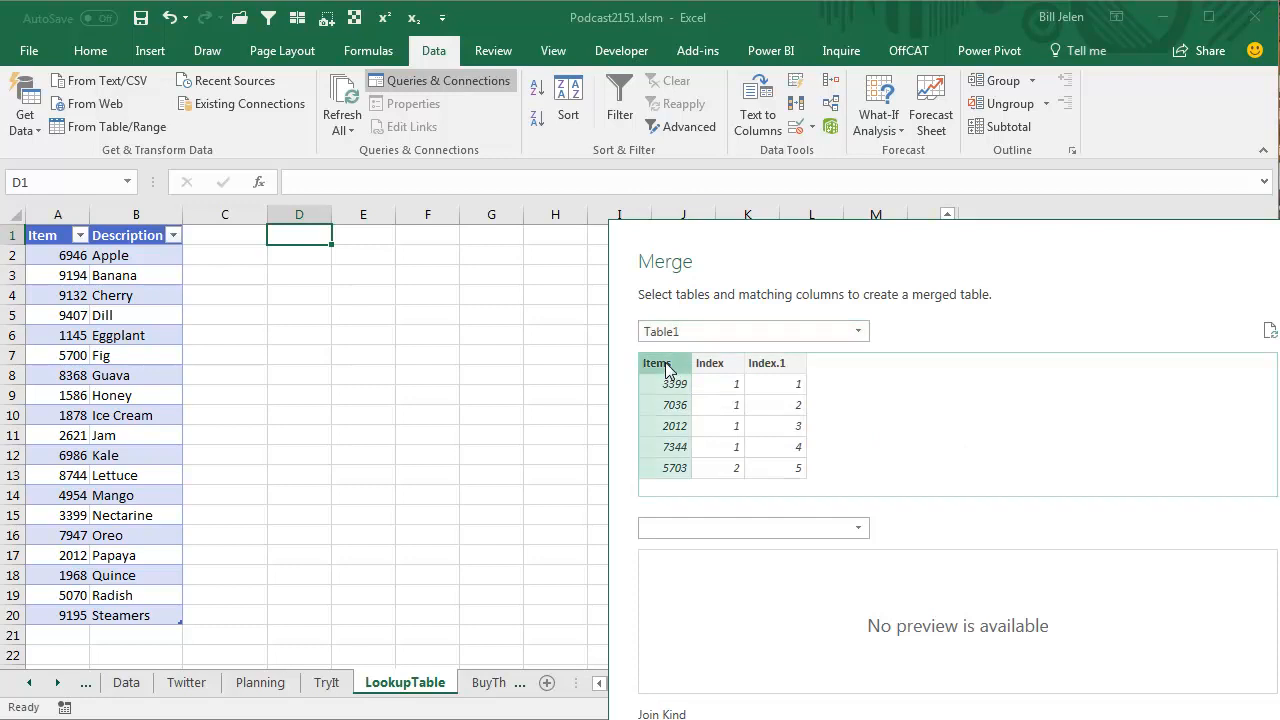
click(859, 528)
click(738, 550)
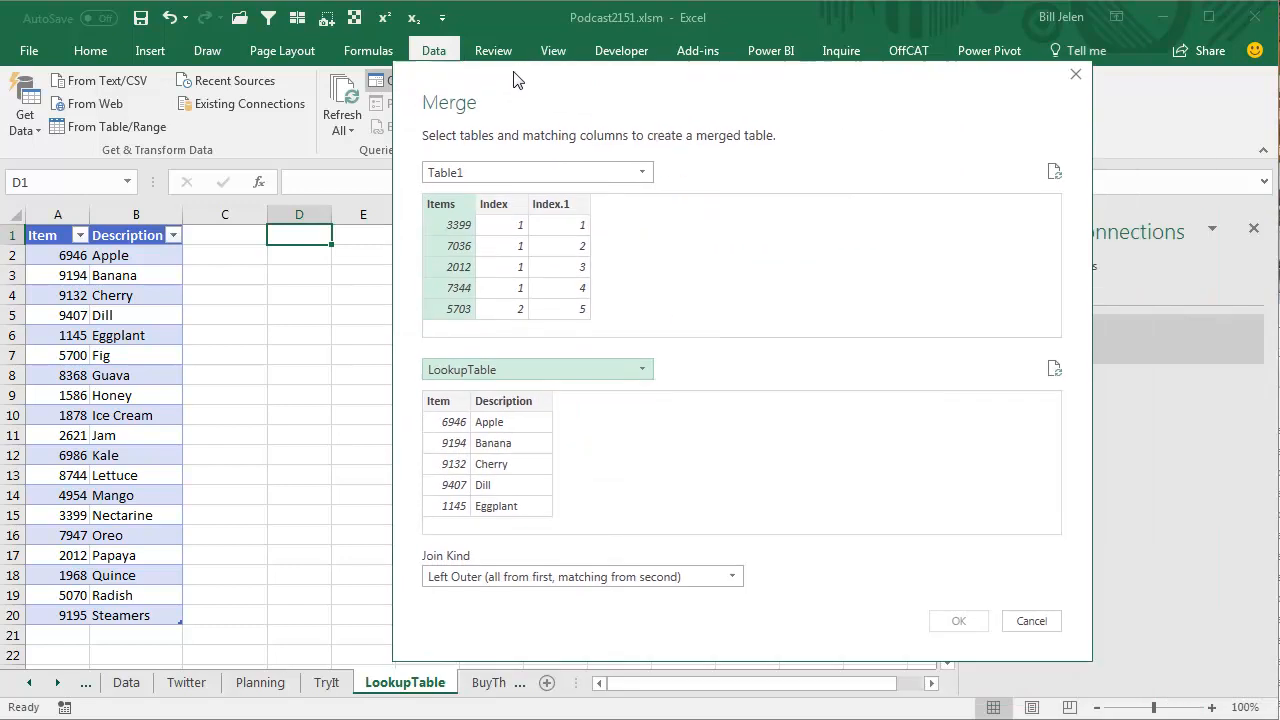
click(413, 359)
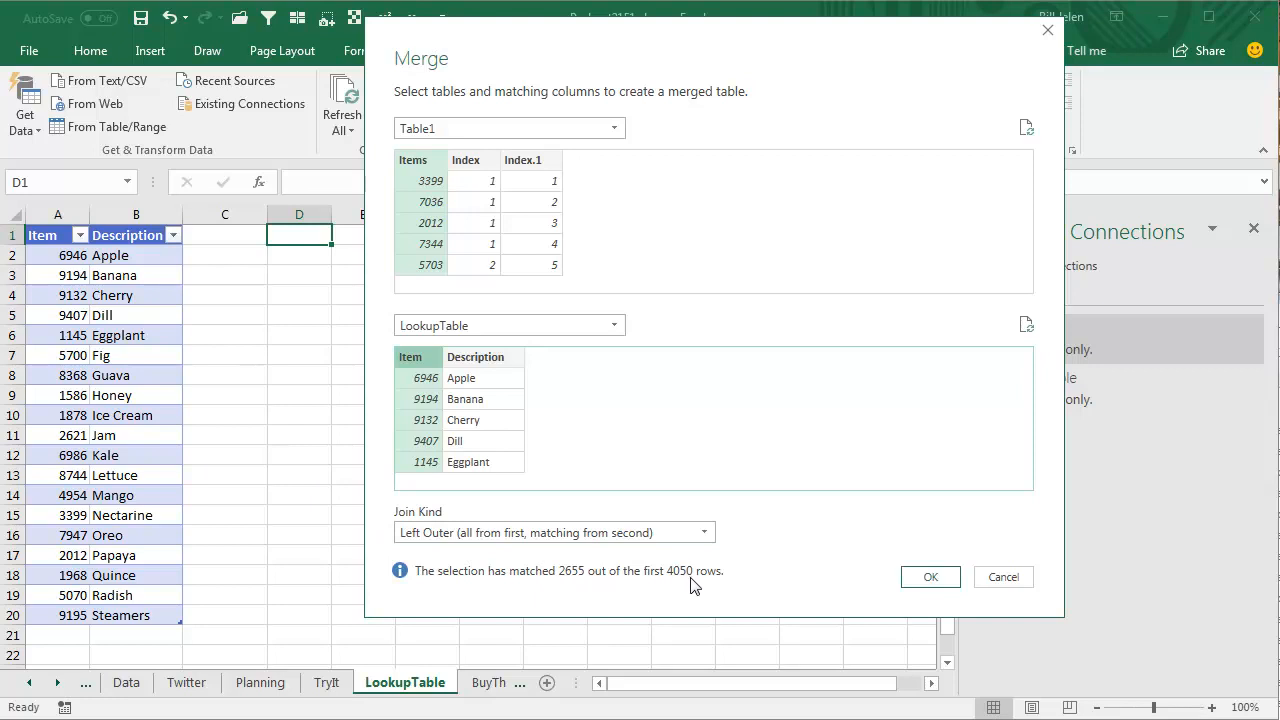
click(929, 578)
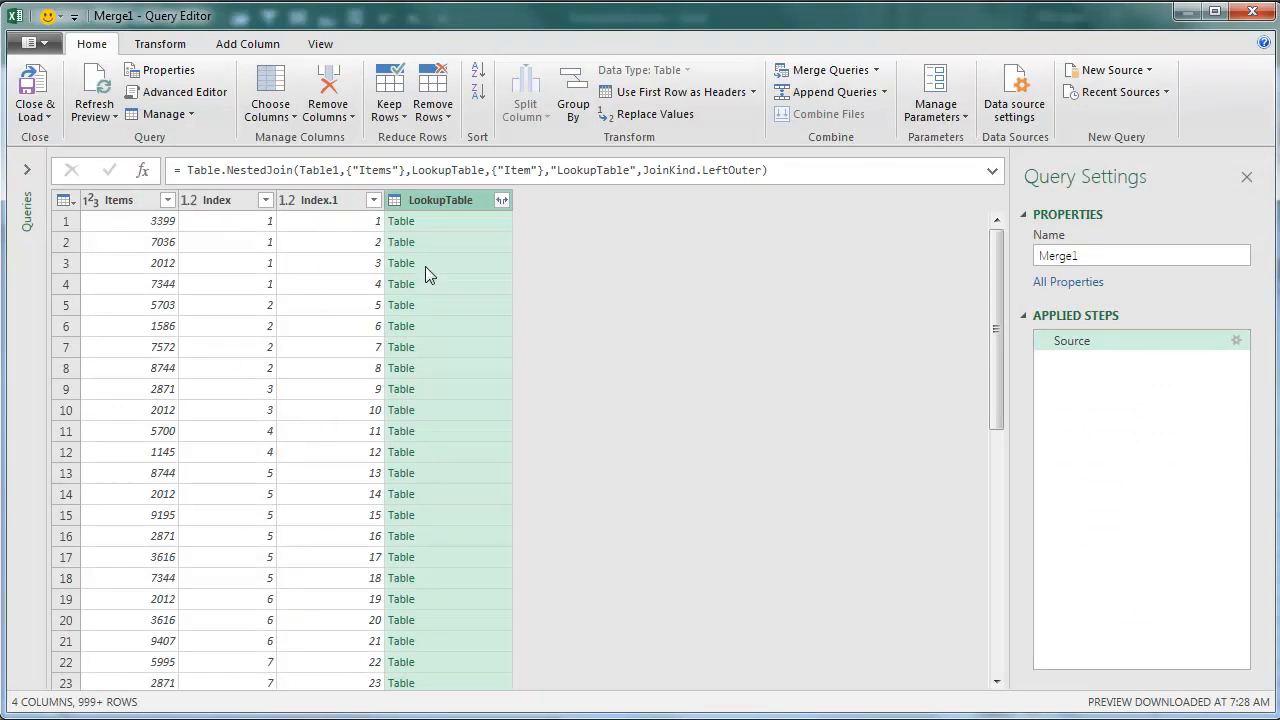
Expand the merged LookupTable column to bring in only the Description field, keeping the original column name as prefix.
click(502, 199)
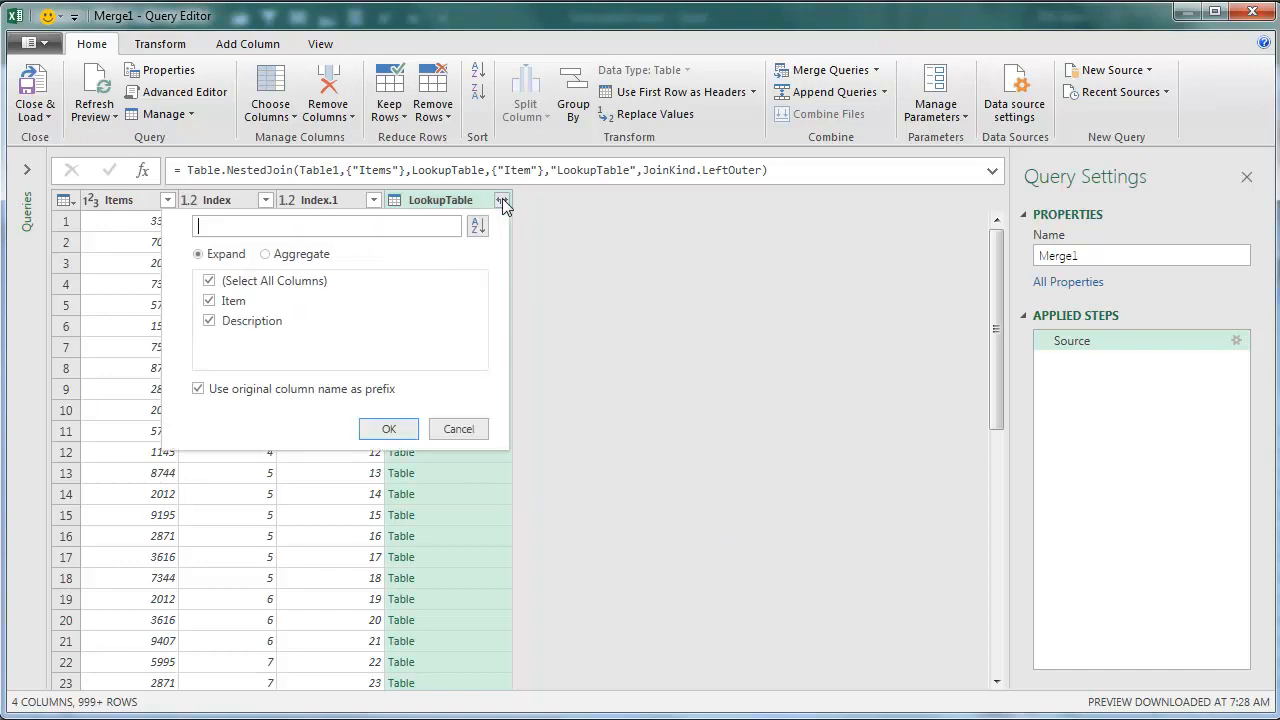
click(209, 300)
click(389, 428)
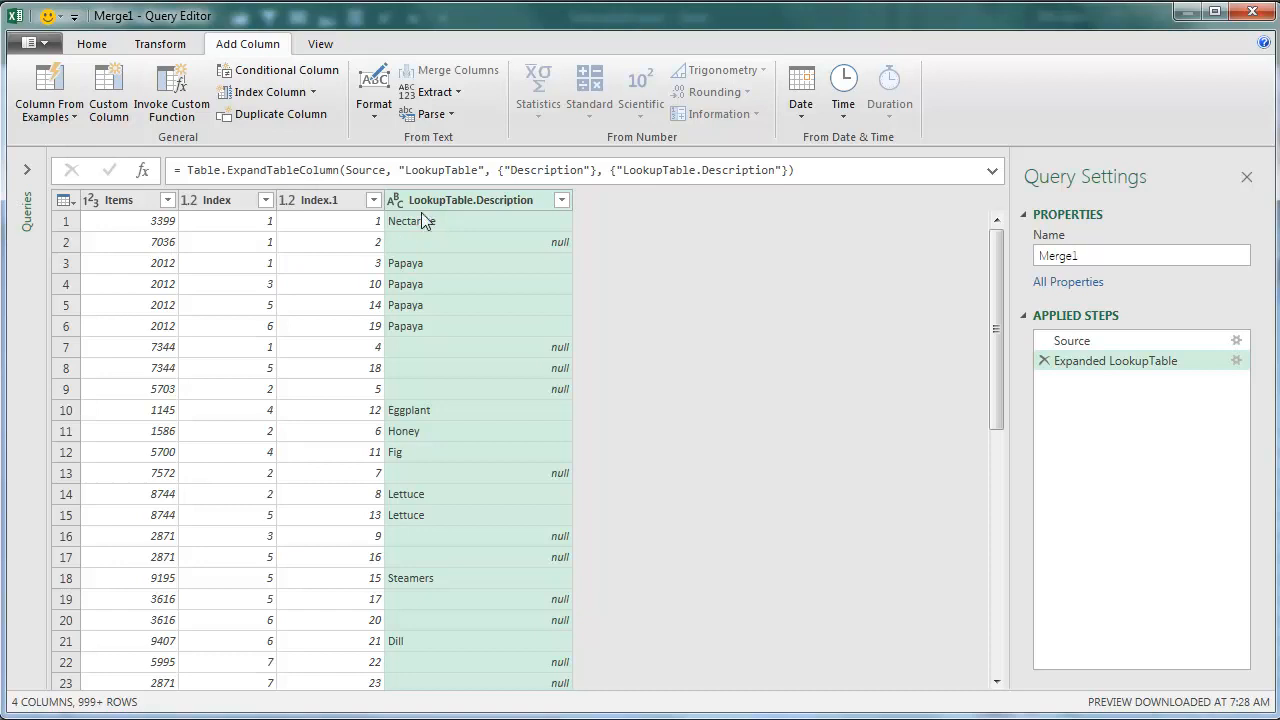
Begin a conditional column named Custom that outputs the Items column if LookupTable.Description equals null.
click(278, 72)
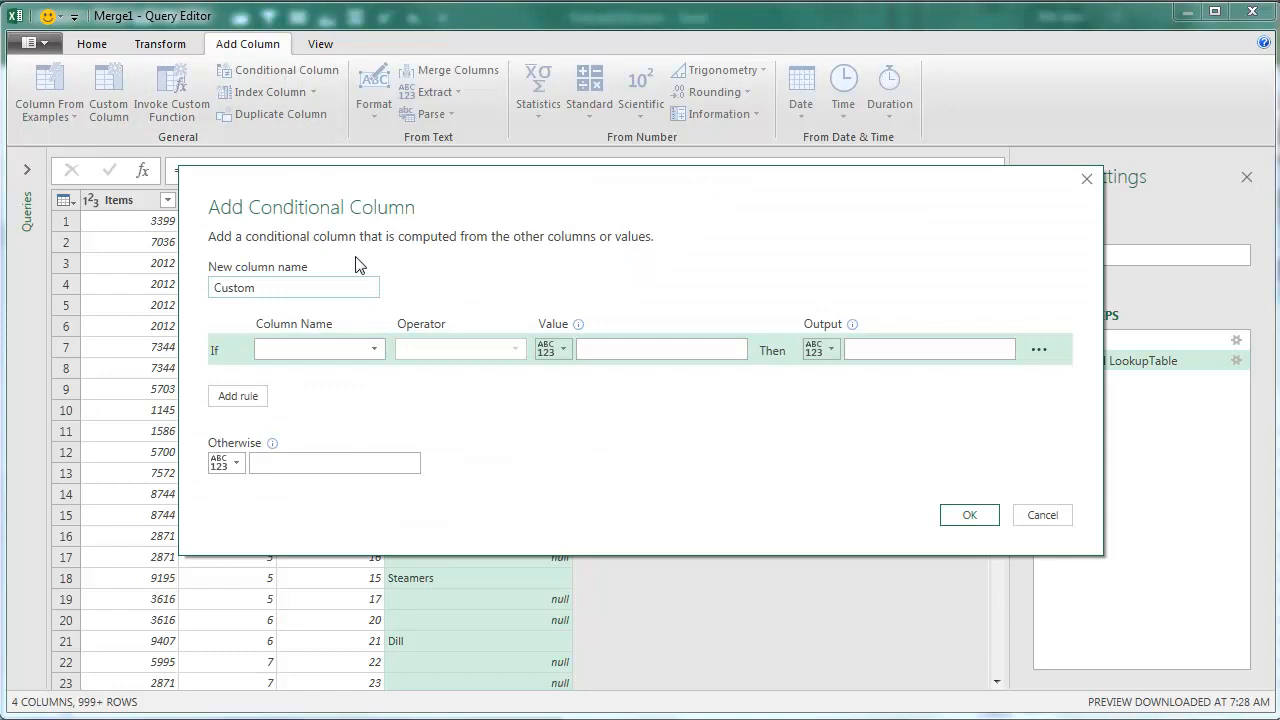
click(377, 351)
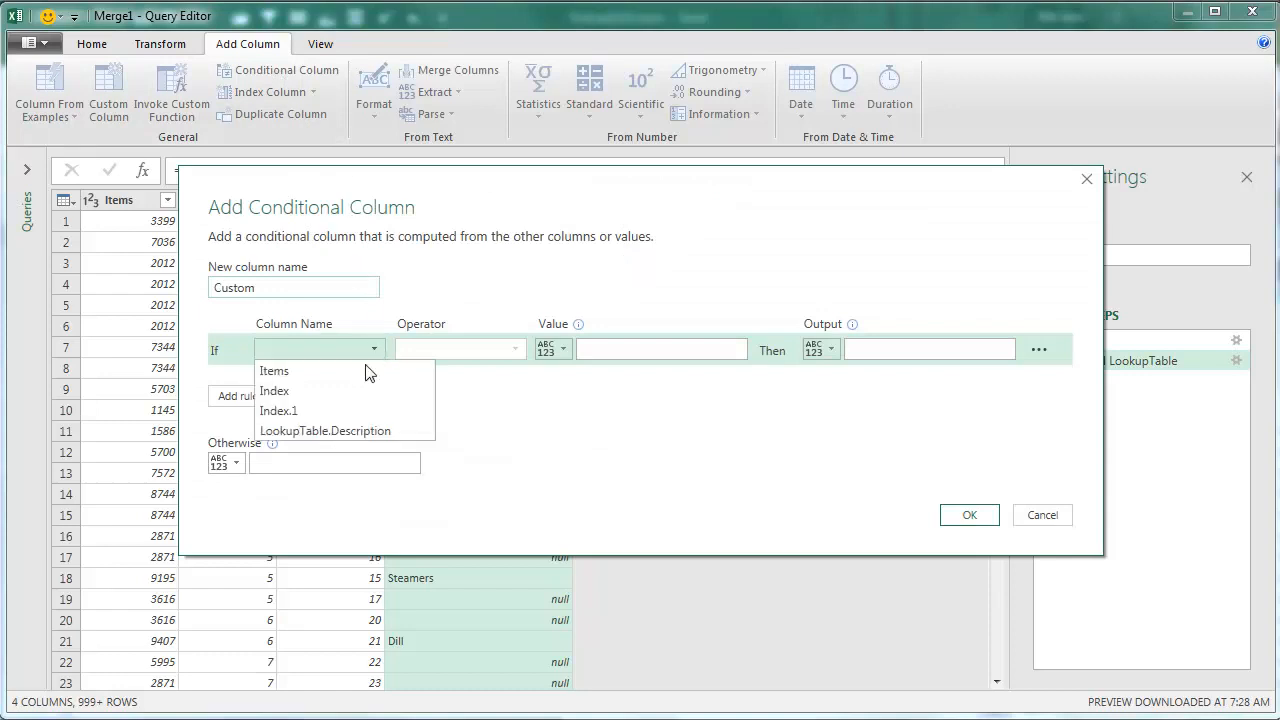
click(335, 431)
click(613, 349)
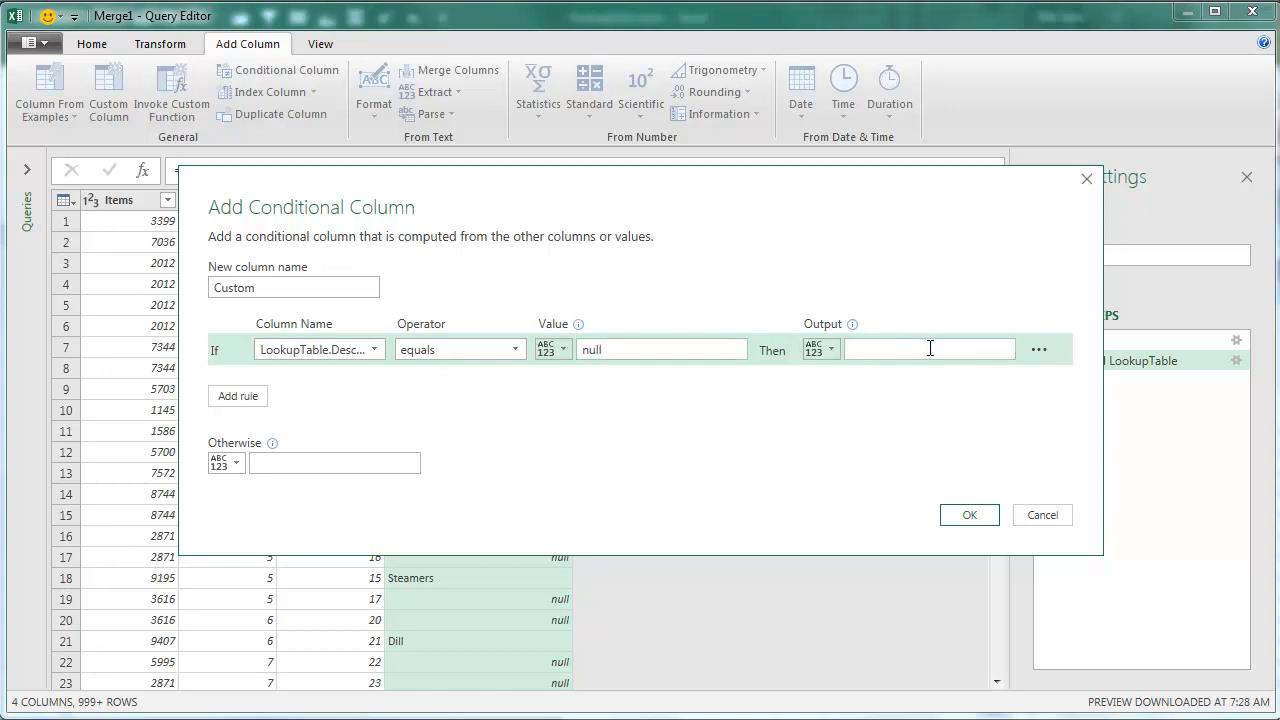
click(824, 349)
click(852, 395)
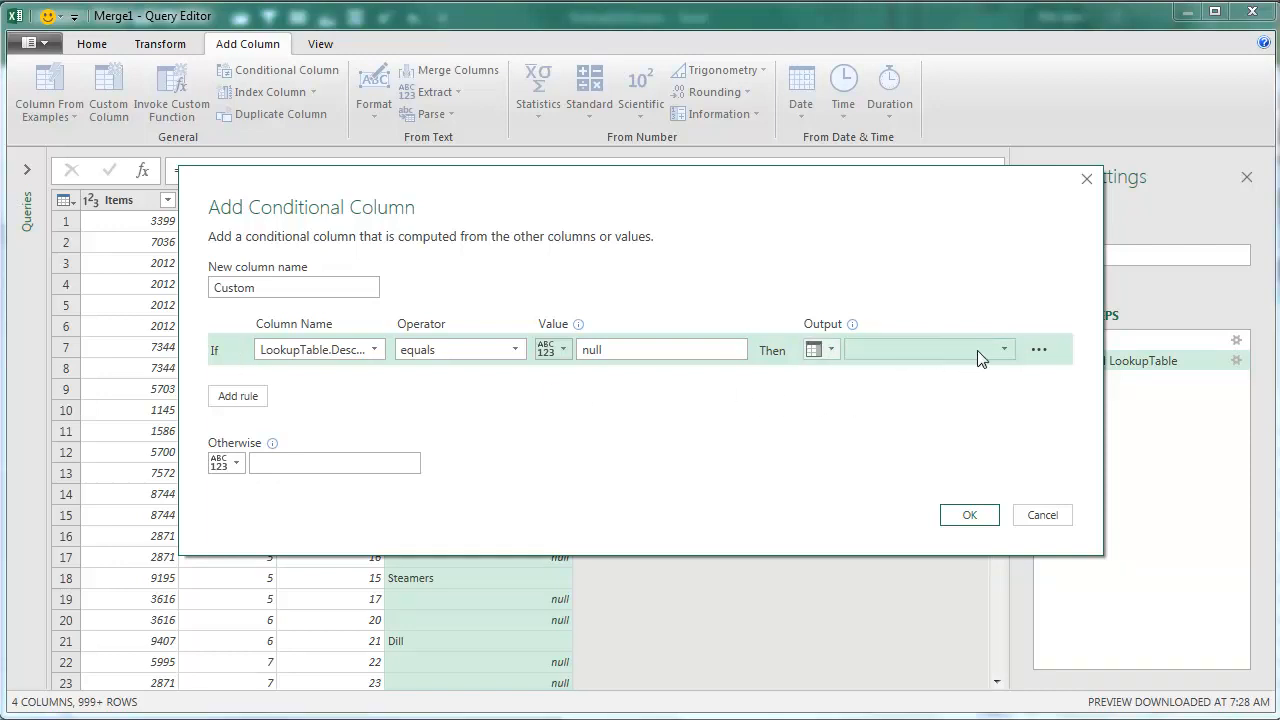
click(1003, 352)
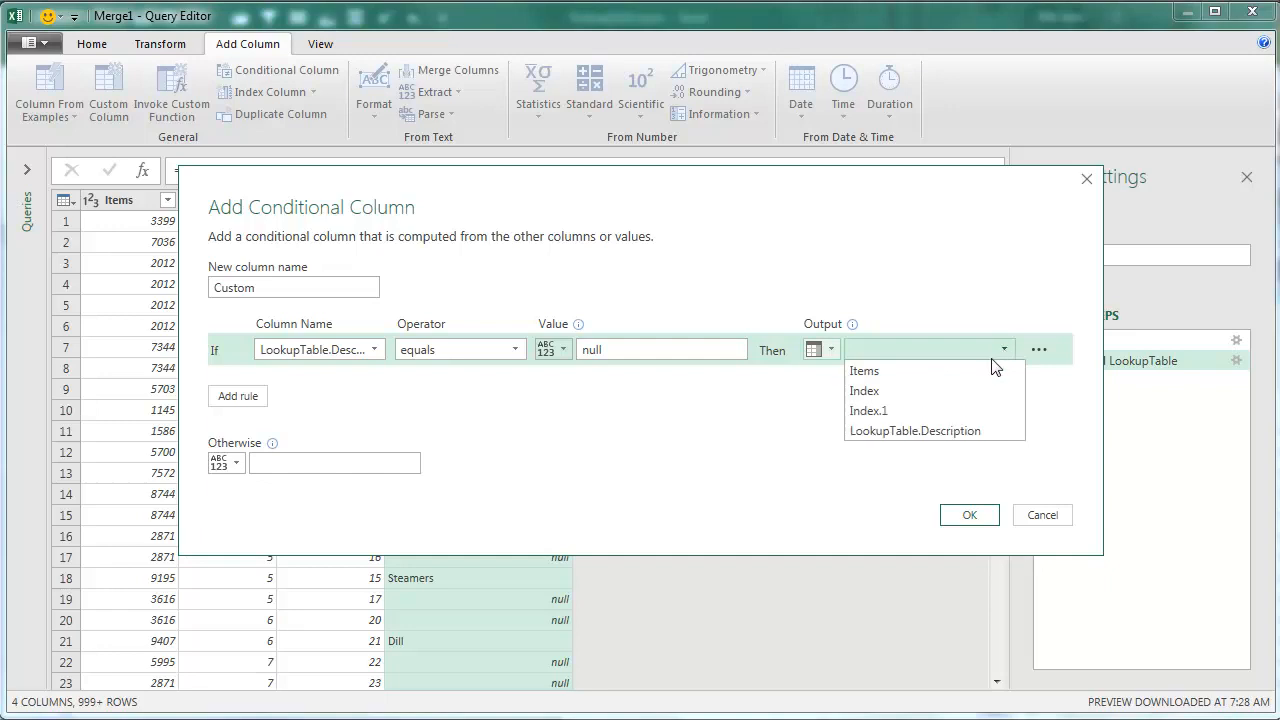
click(880, 372)
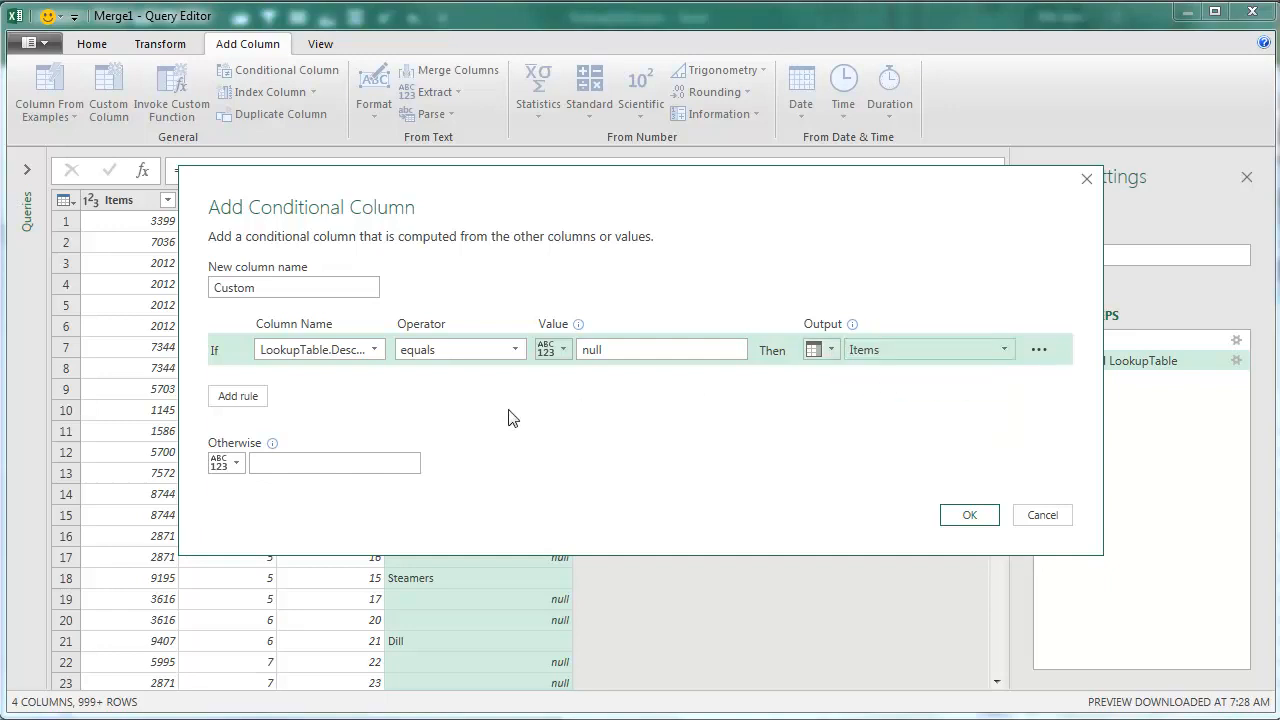
Set the conditional column's otherwise result to the LookupTable.Description column and create the column.
click(292, 462)
click(236, 463)
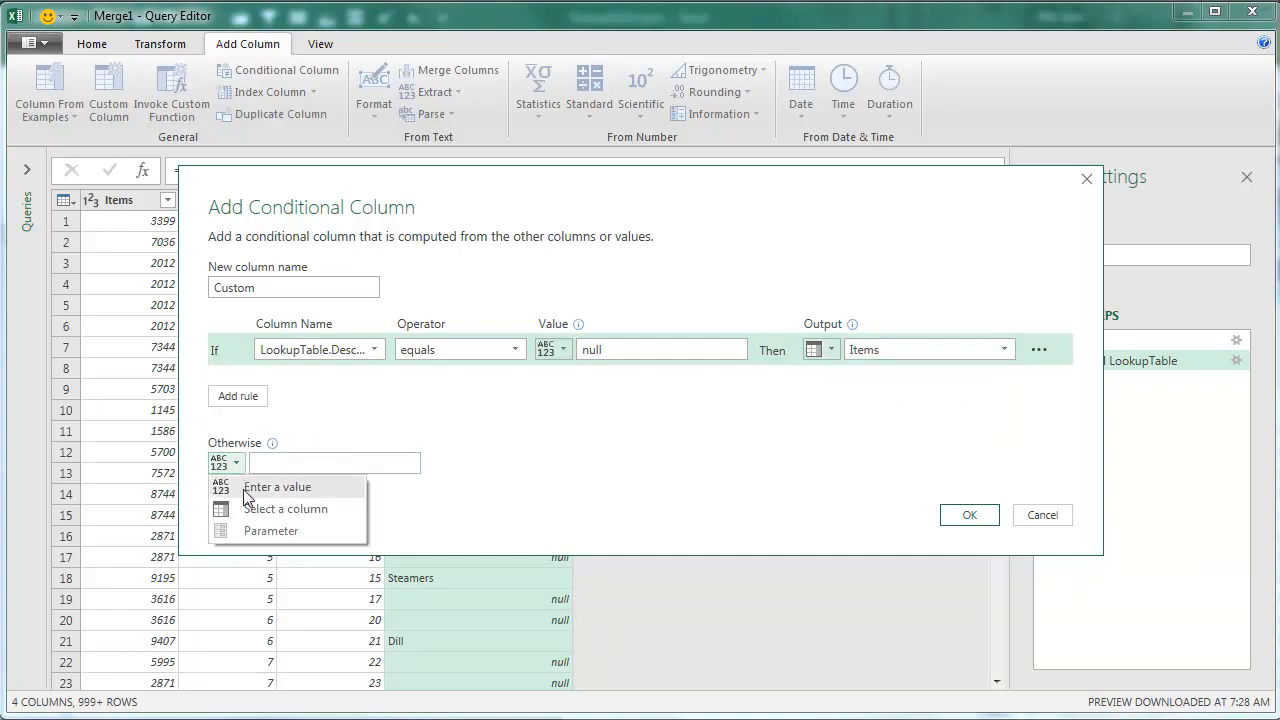
click(262, 512)
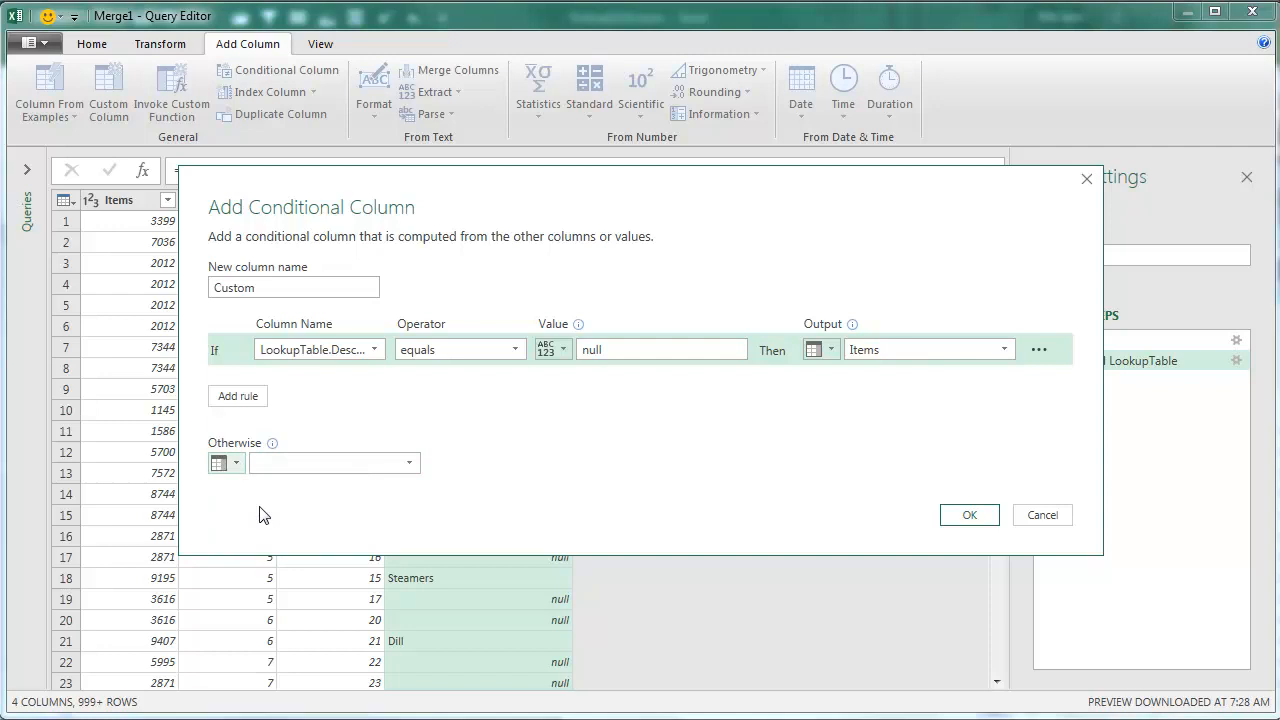
click(408, 462)
click(356, 545)
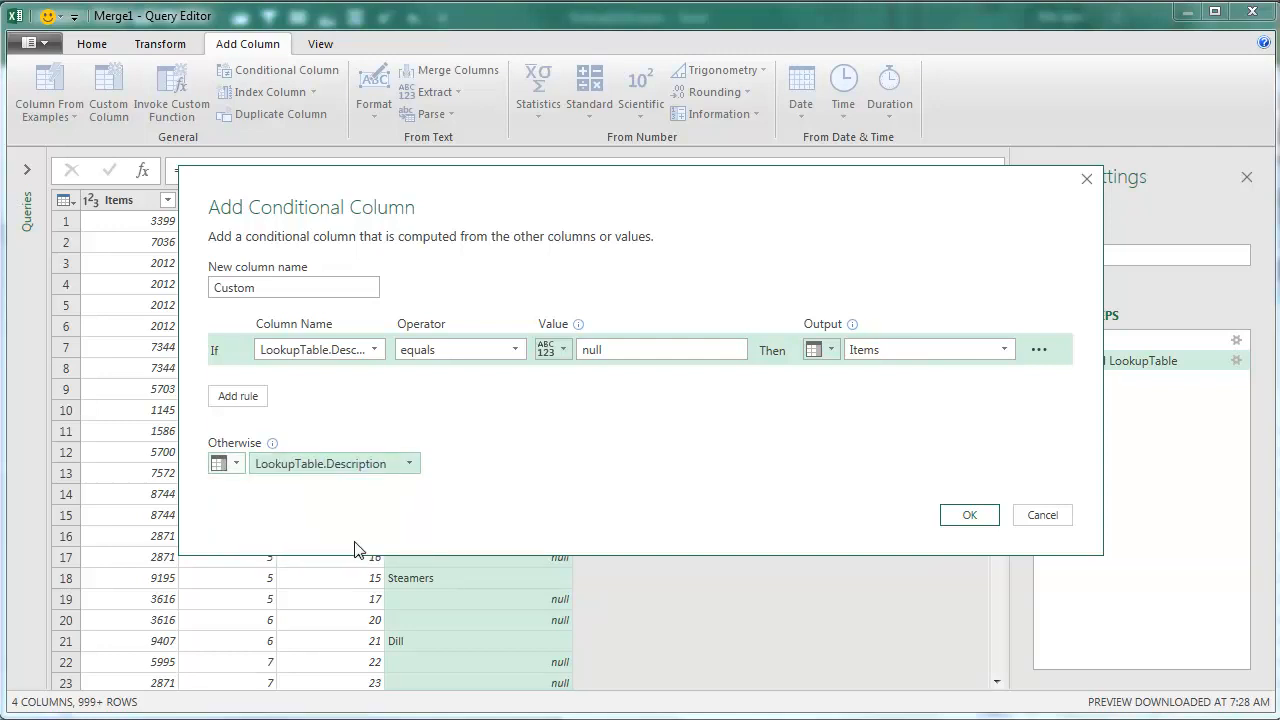
click(963, 519)
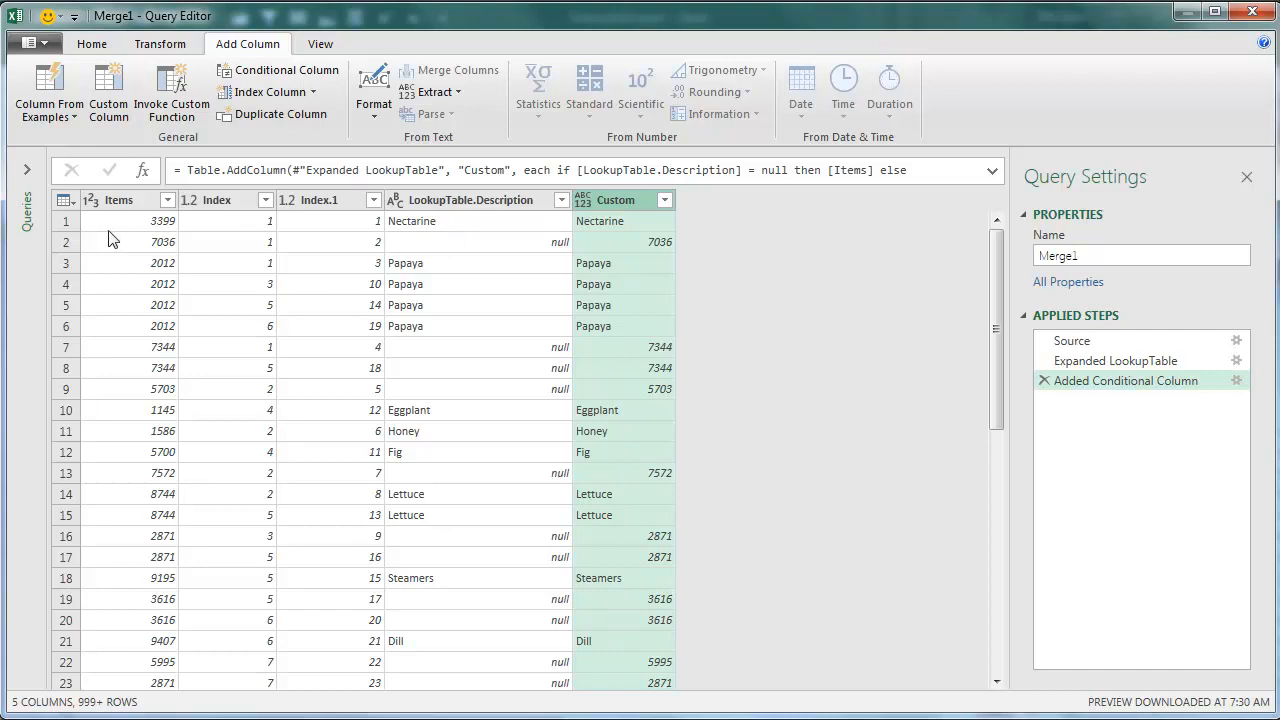
Remove the LookupTable.Description and Items columns from the merged query.
click(470, 205)
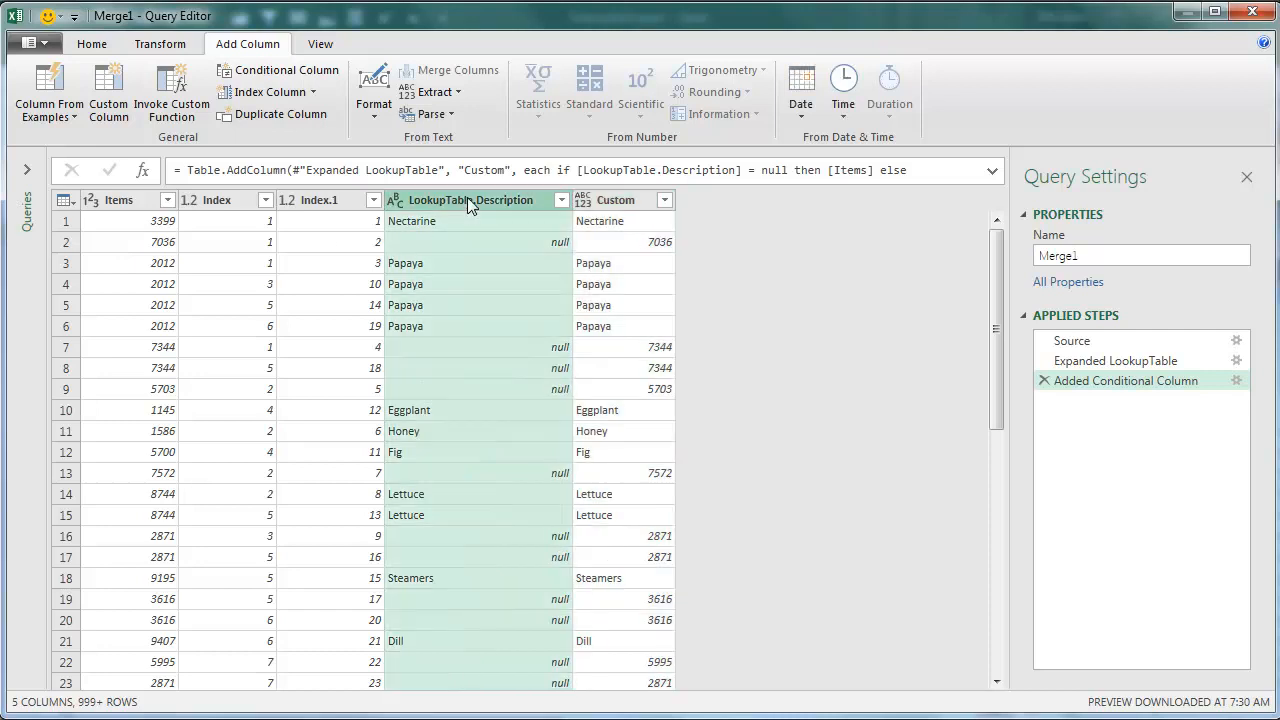
right_click(470, 205)
click(506, 234)
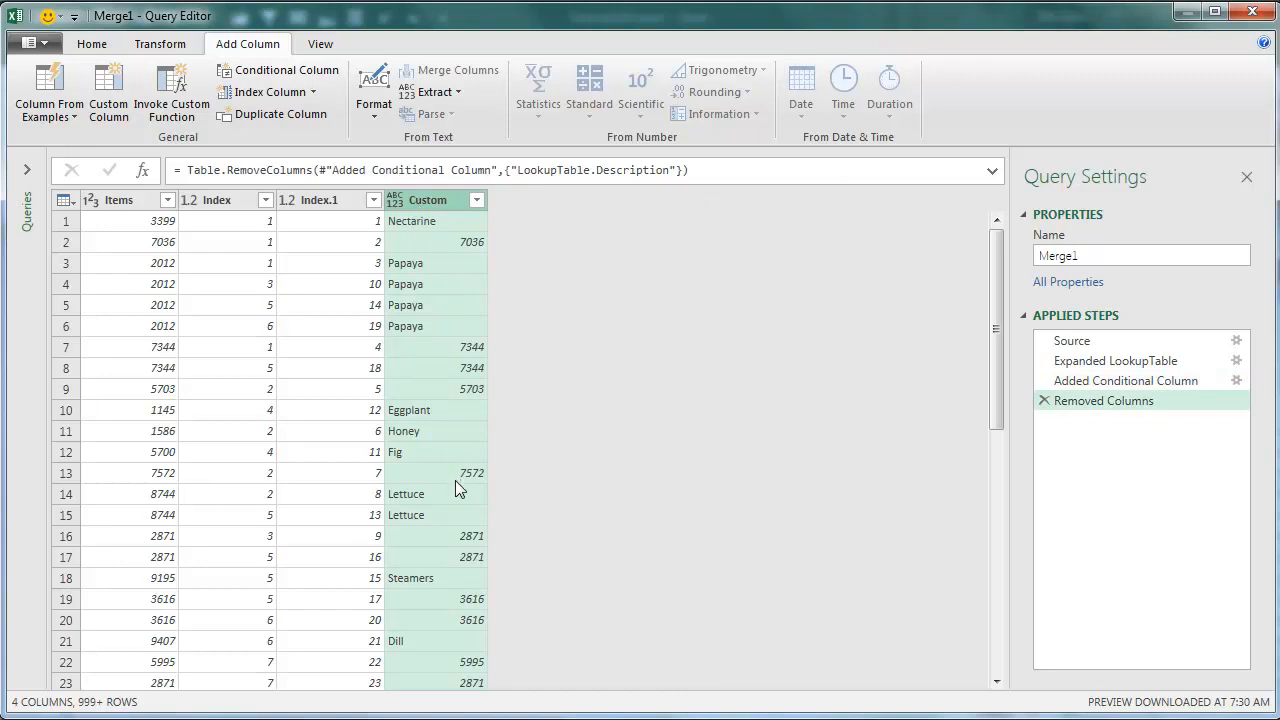
right_click(122, 203)
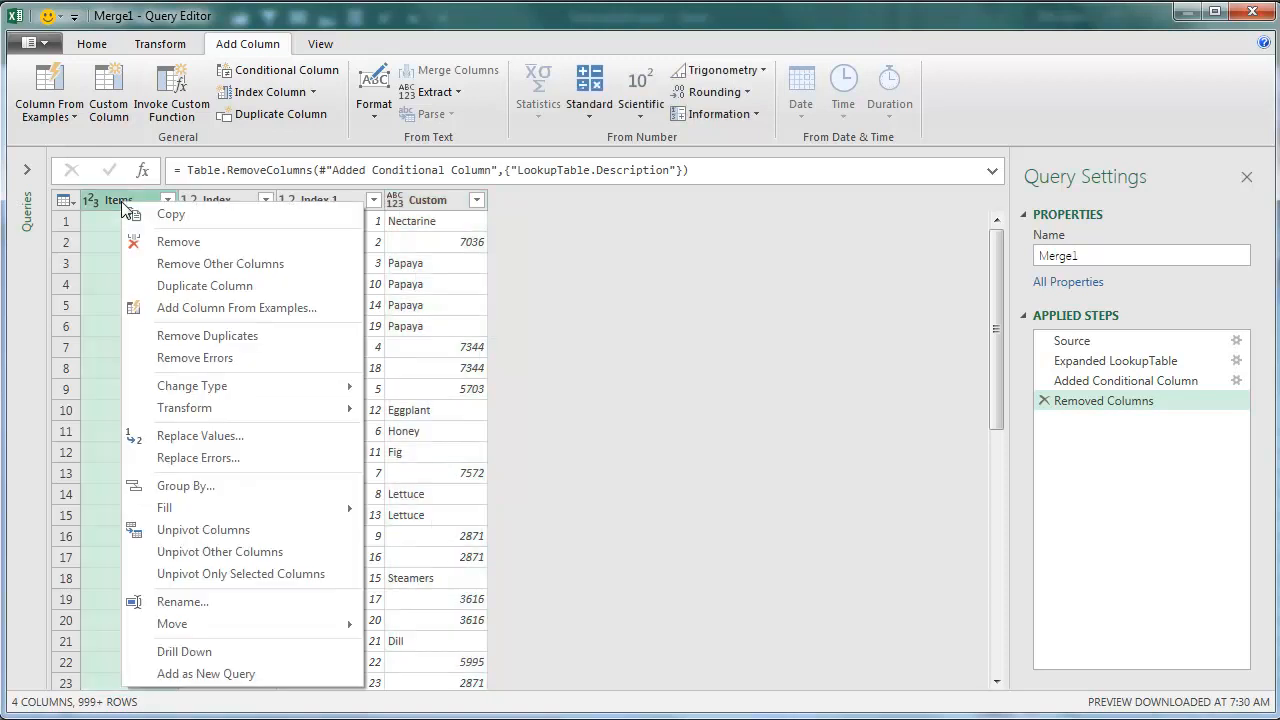
click(174, 244)
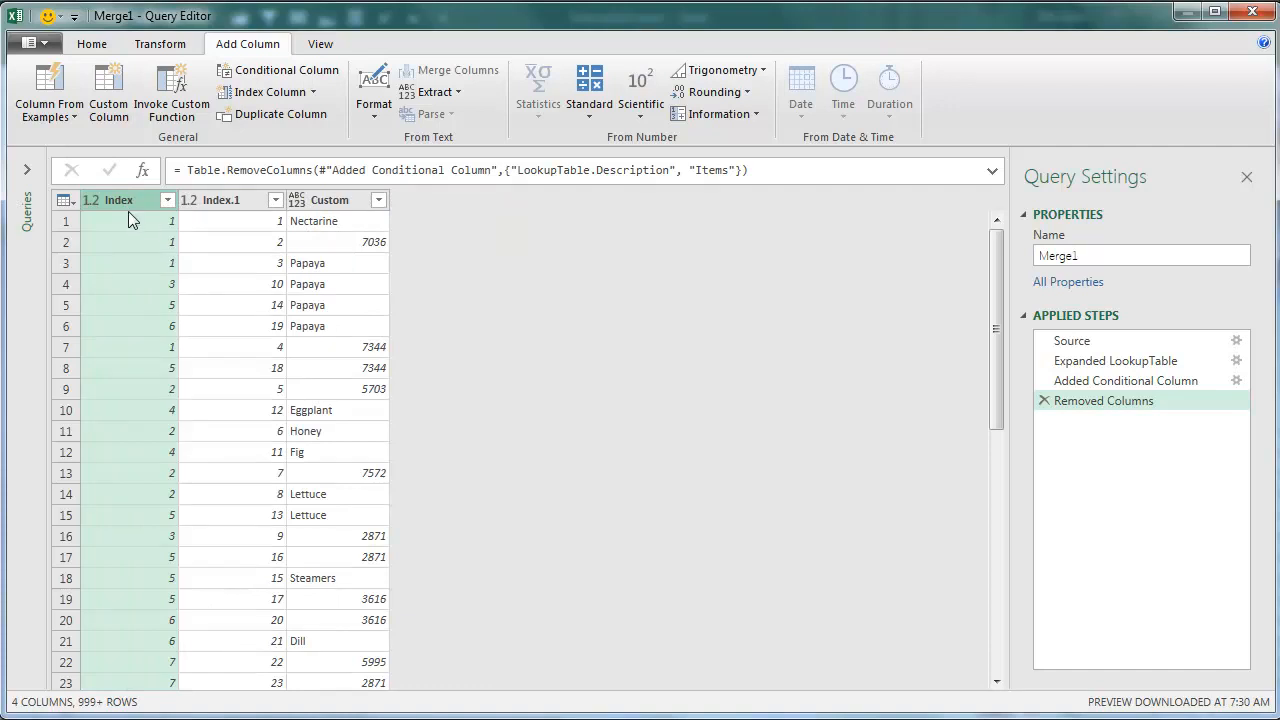
Sort the rows by Index.1 in ascending order and remove the Index.1 column.
click(275, 201)
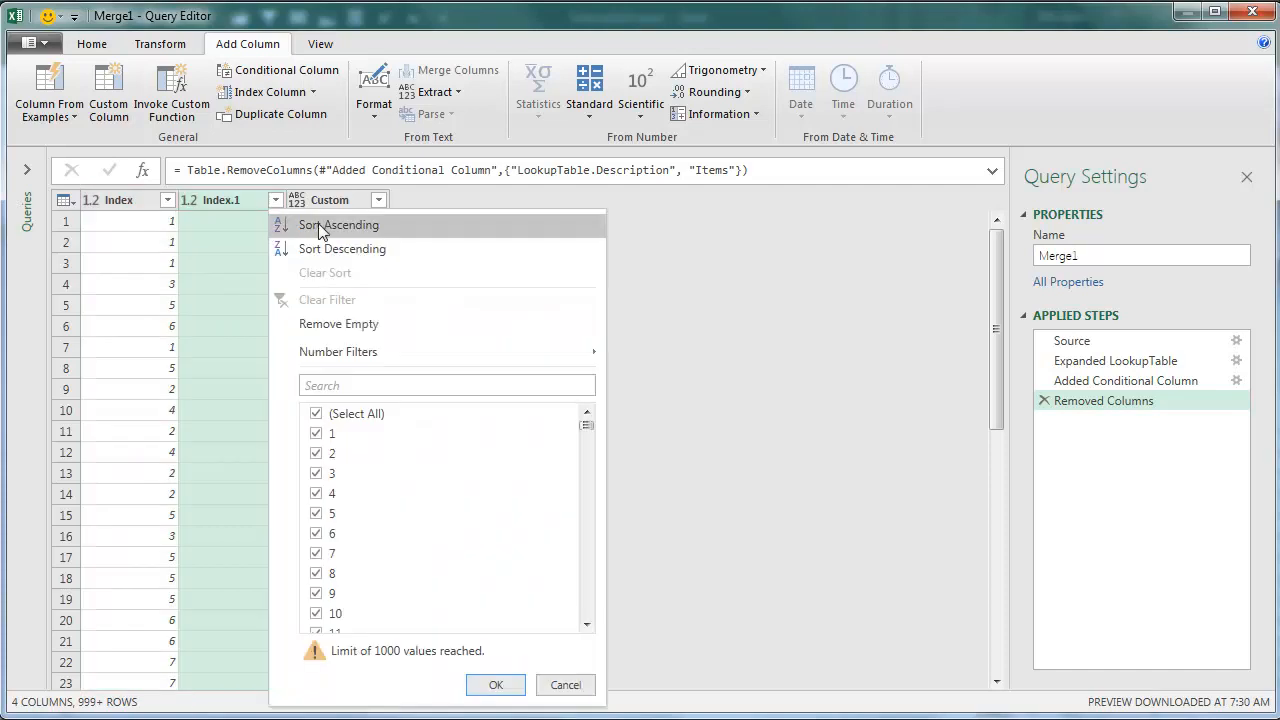
click(320, 228)
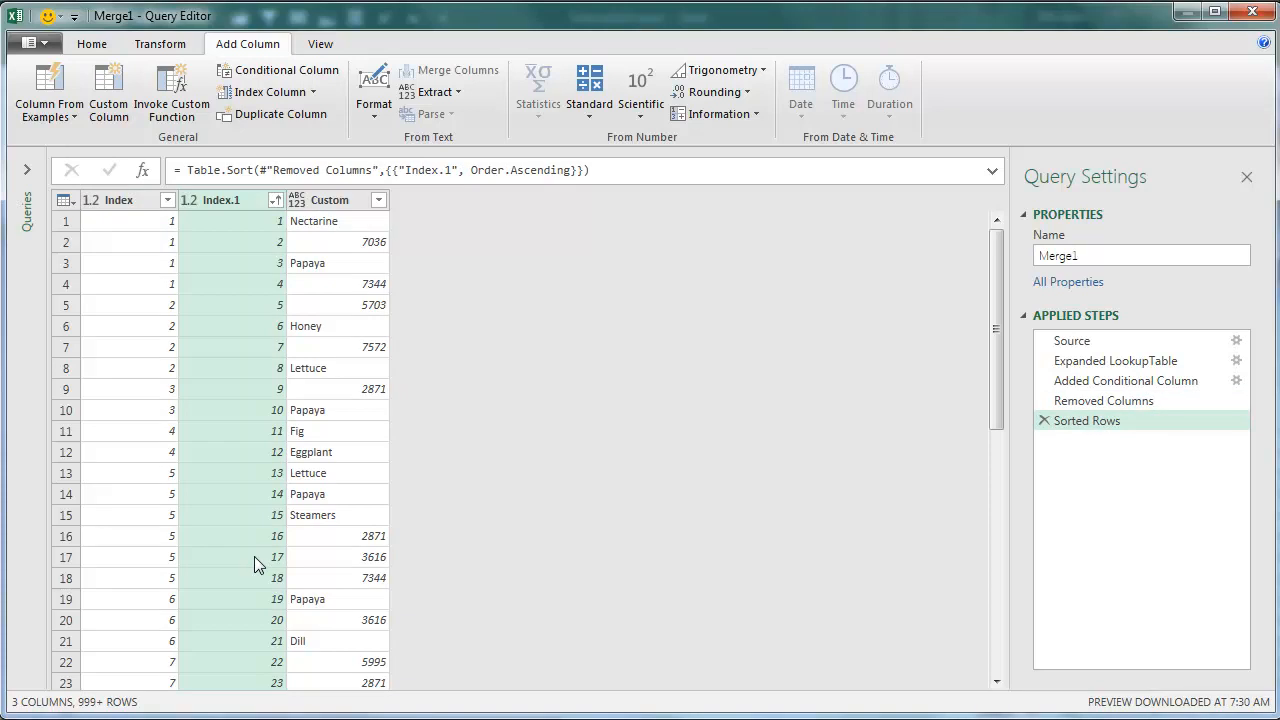
right_click(227, 199)
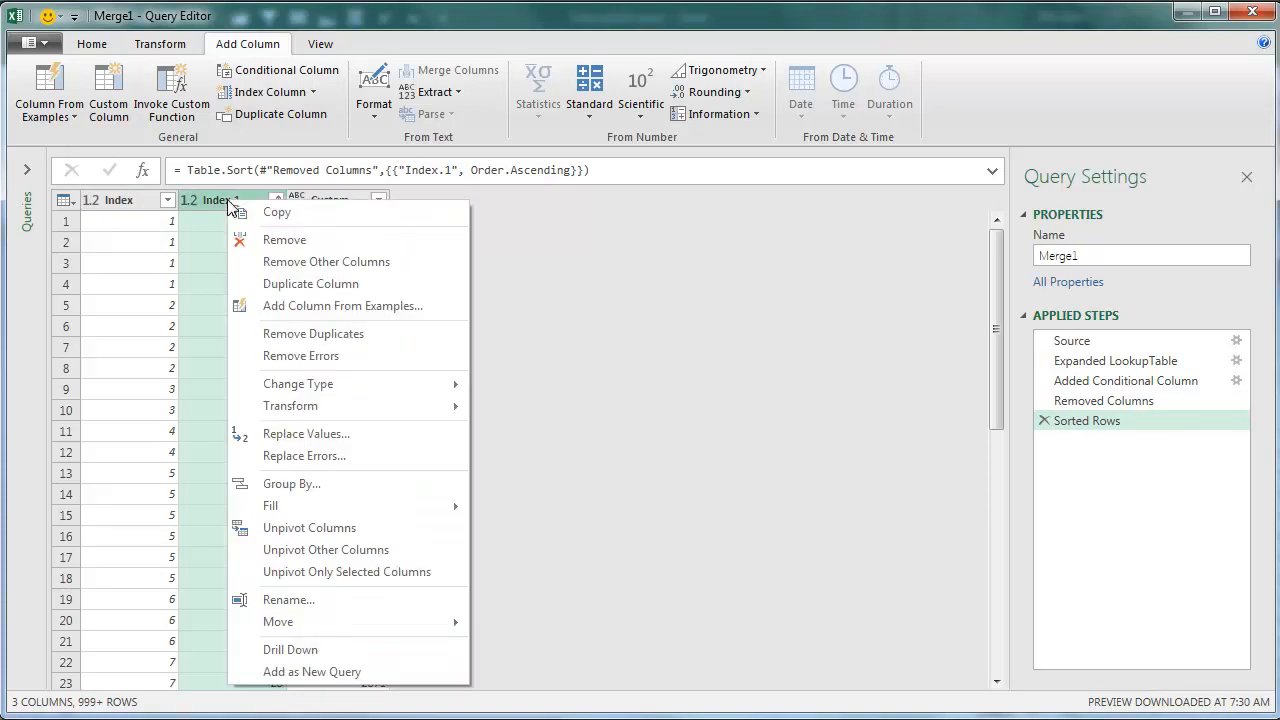
click(287, 243)
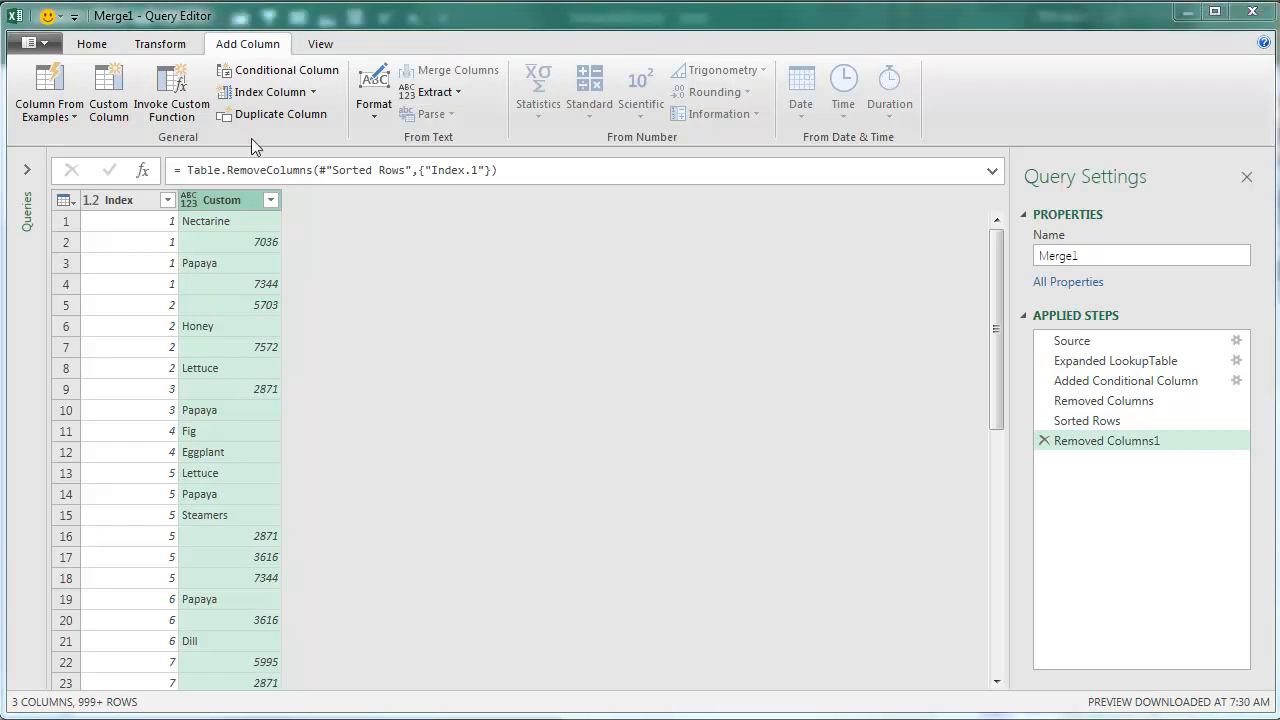
Group the rows by Index, using the All Rows operation with a new column named TableColumn.
click(156, 50)
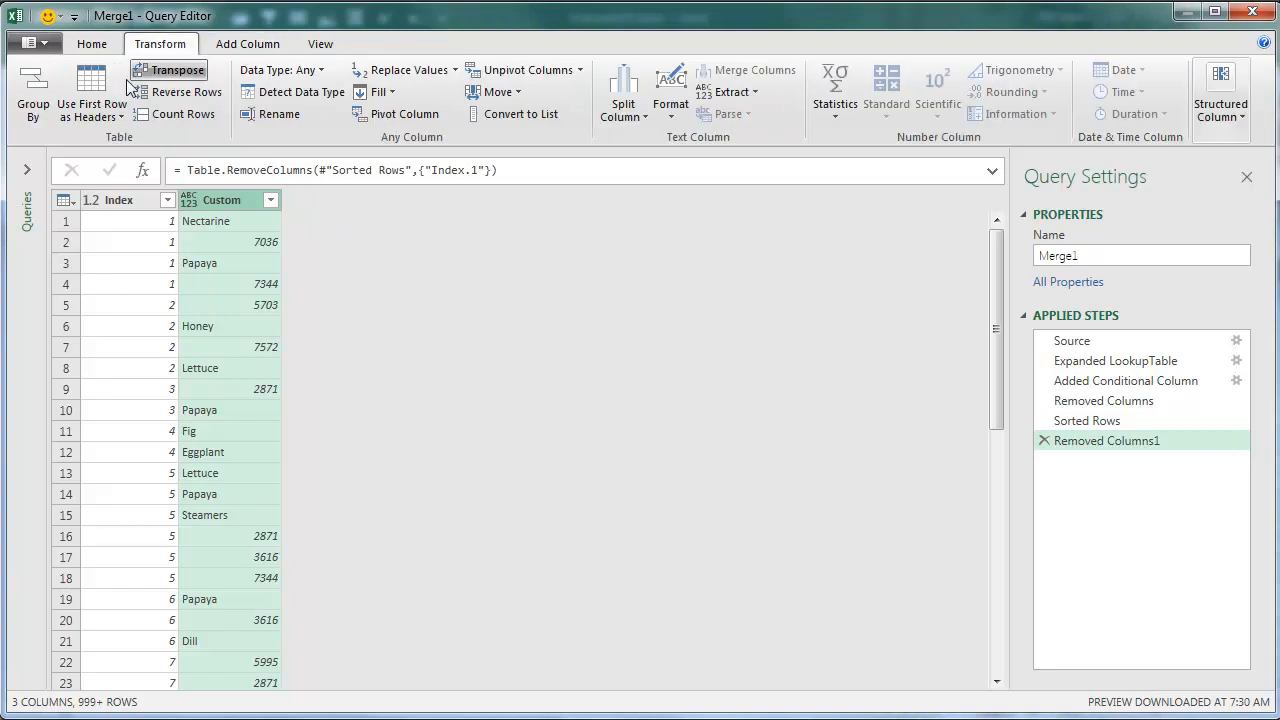
click(112, 200)
click(33, 90)
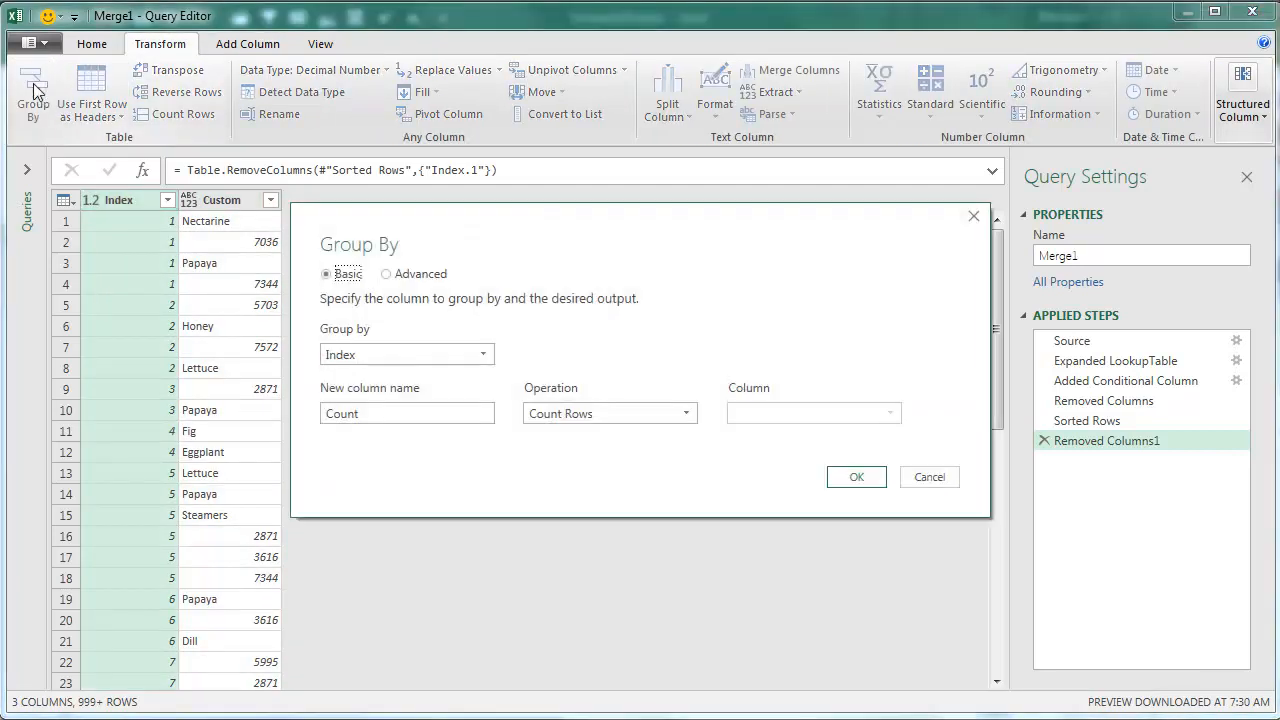
click(686, 414)
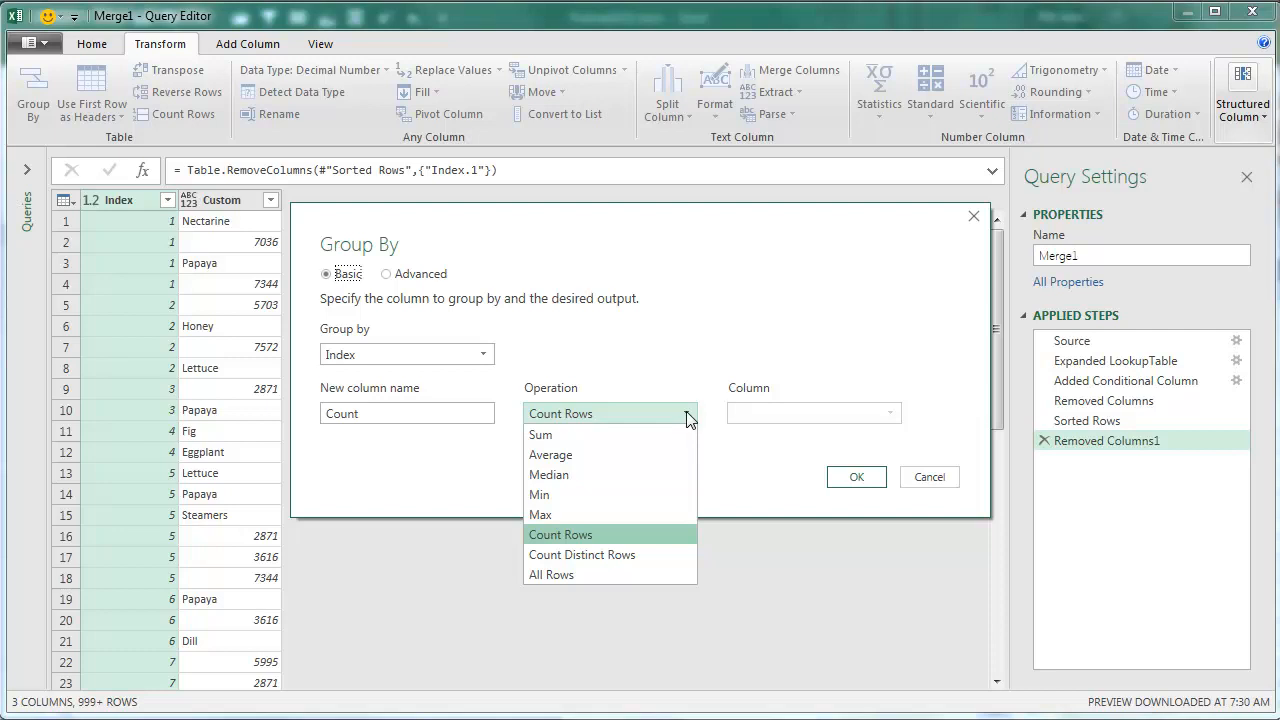
click(564, 574)
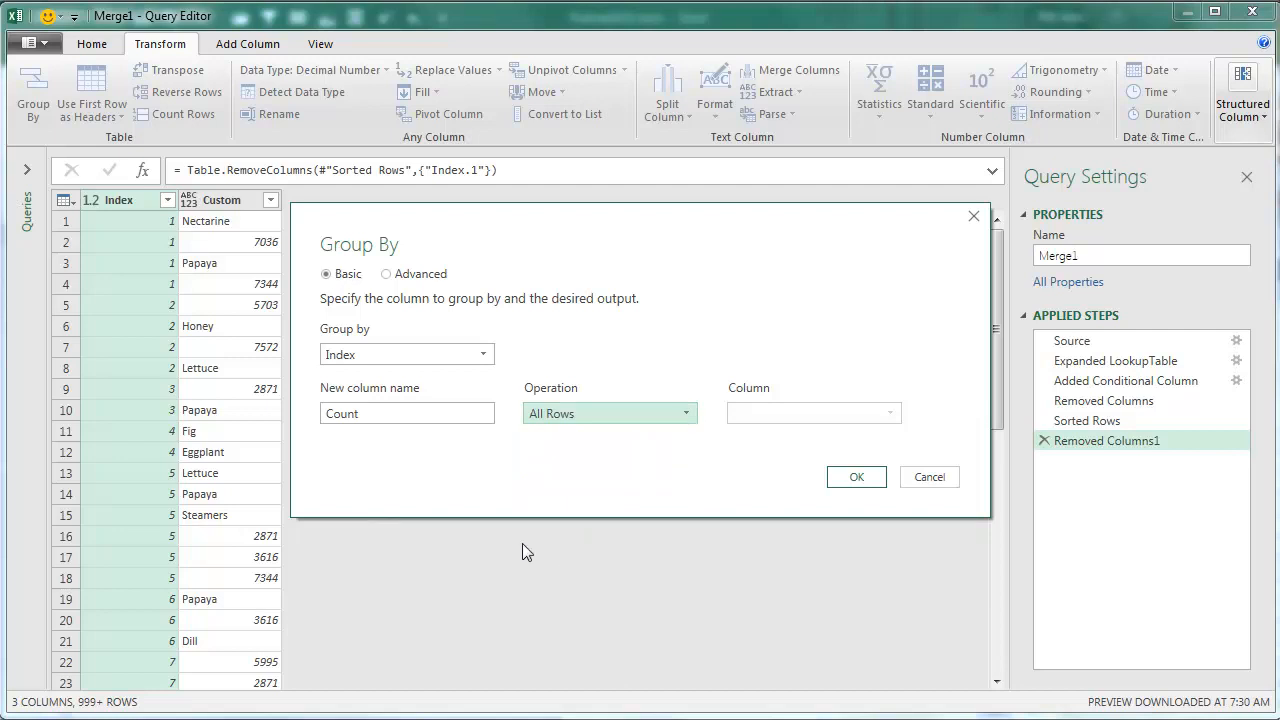
double_click(371, 413)
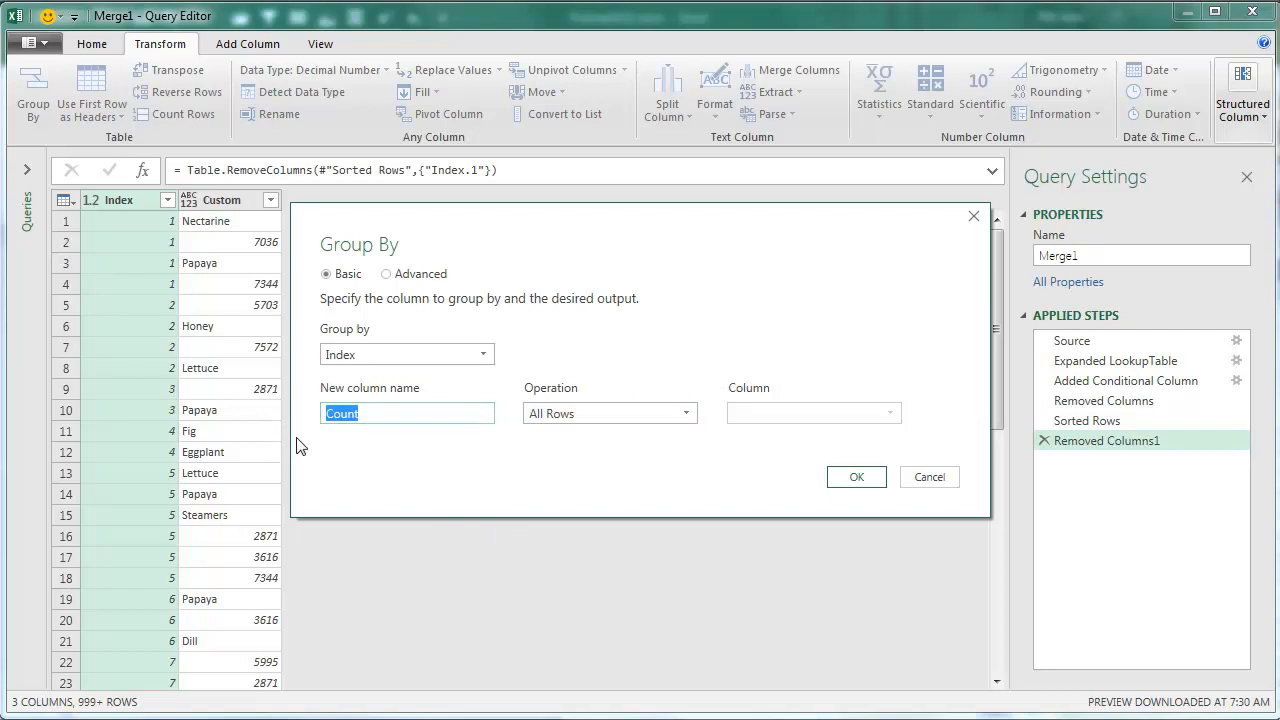
text(TableColumn)
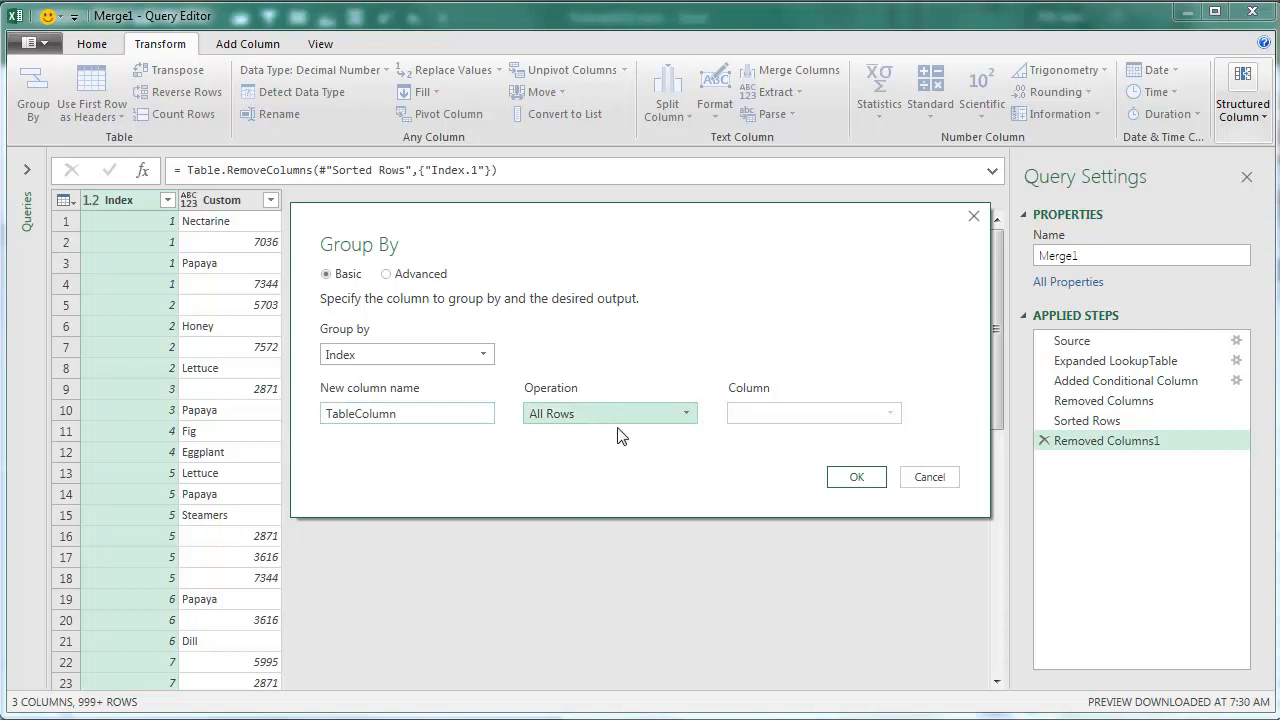
click(857, 478)
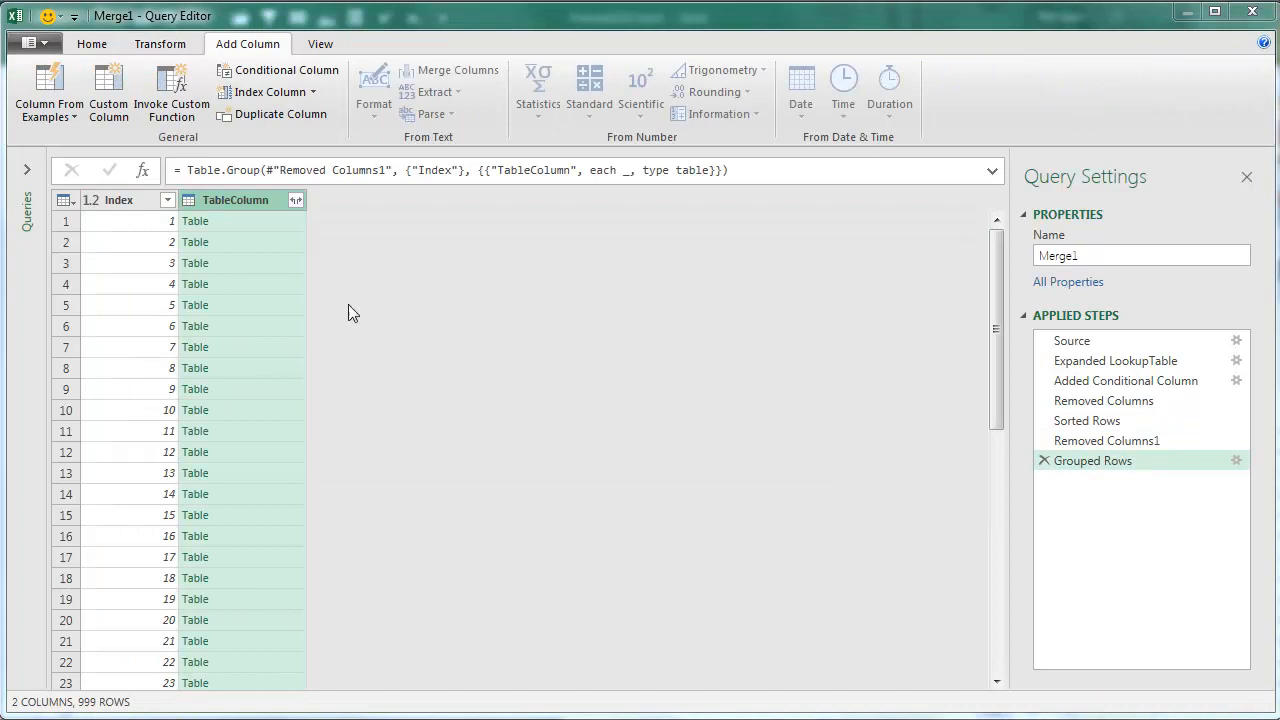
Inspect the columns nested inside TableColumn and check whether Extract Values is available for that column.
click(296, 200)
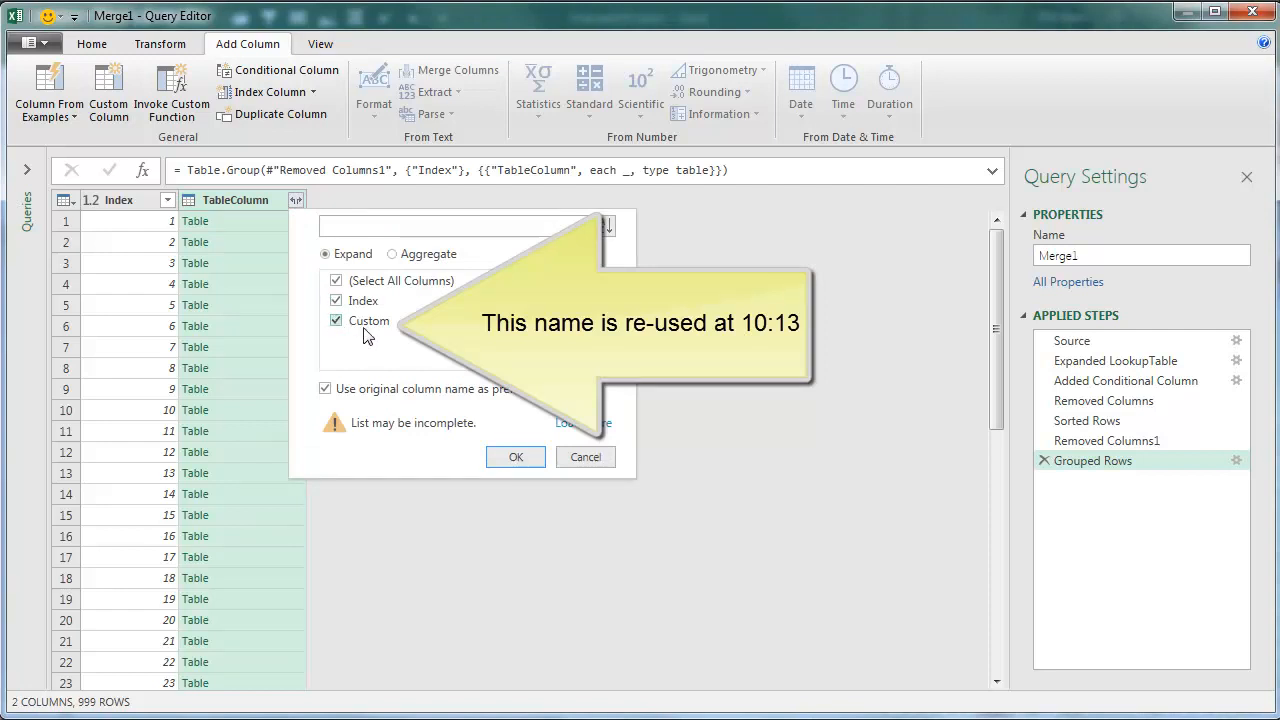
click(585, 458)
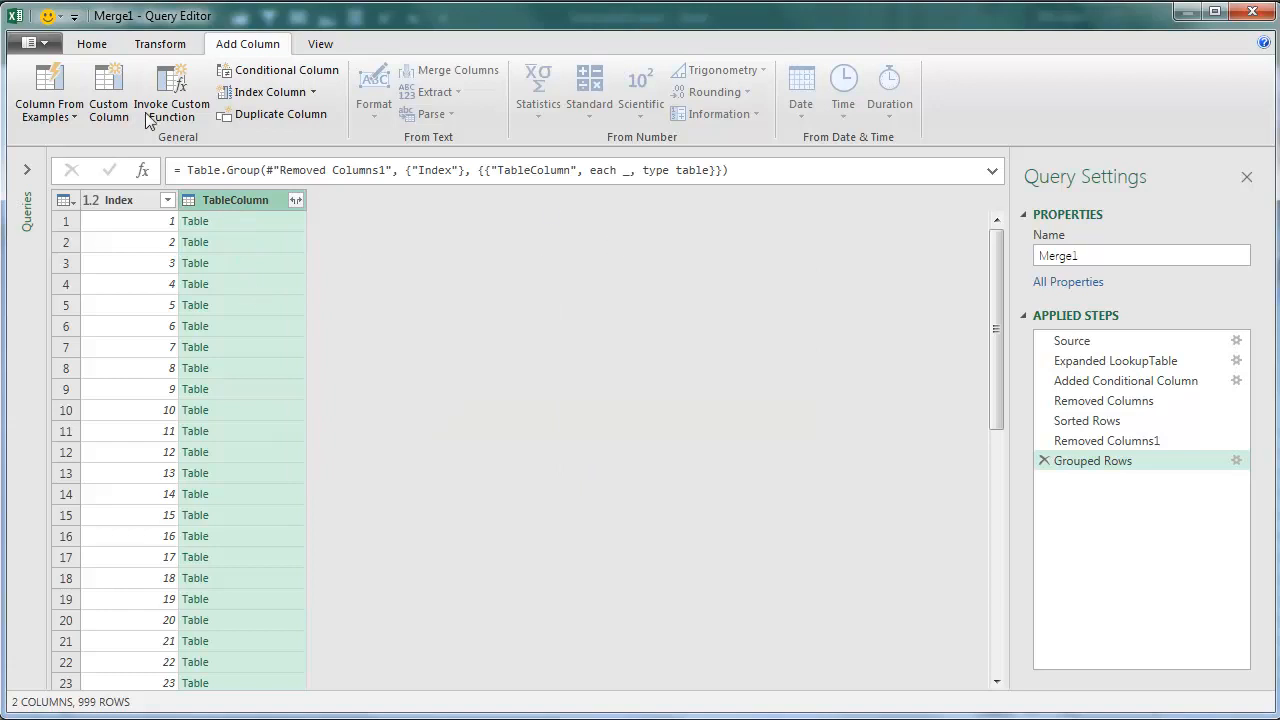
click(91, 43)
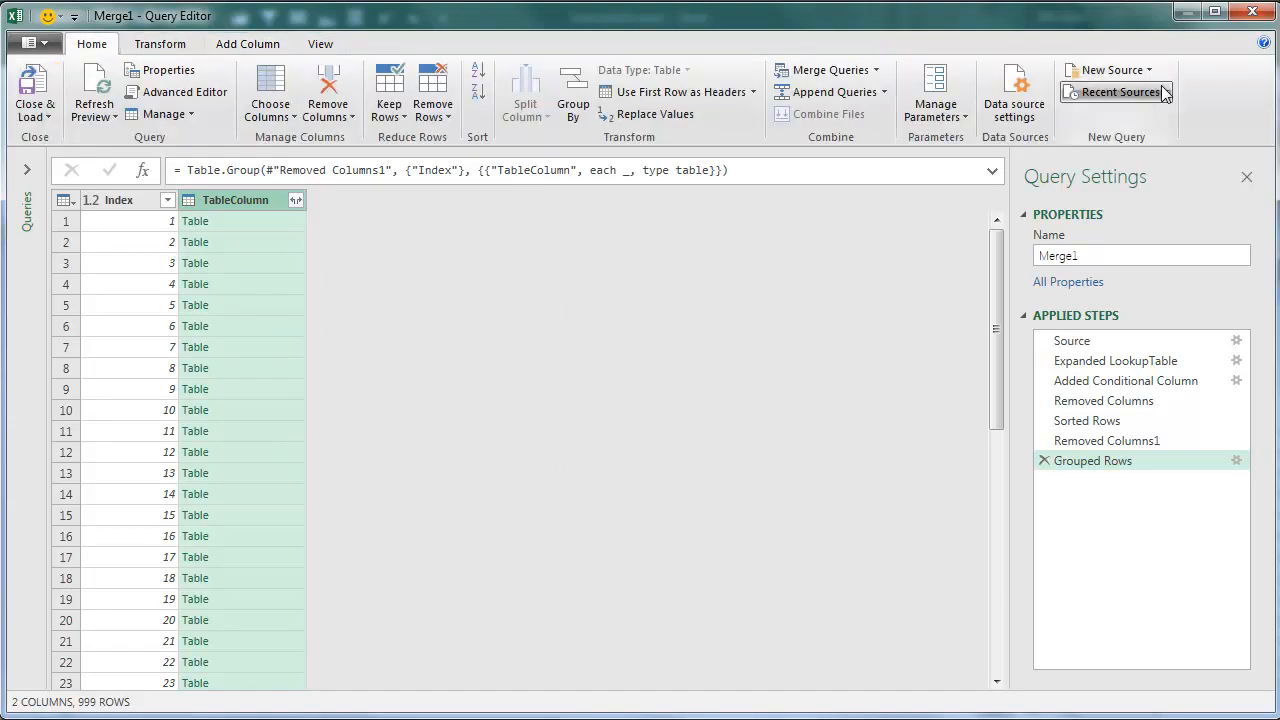
click(153, 52)
click(1238, 117)
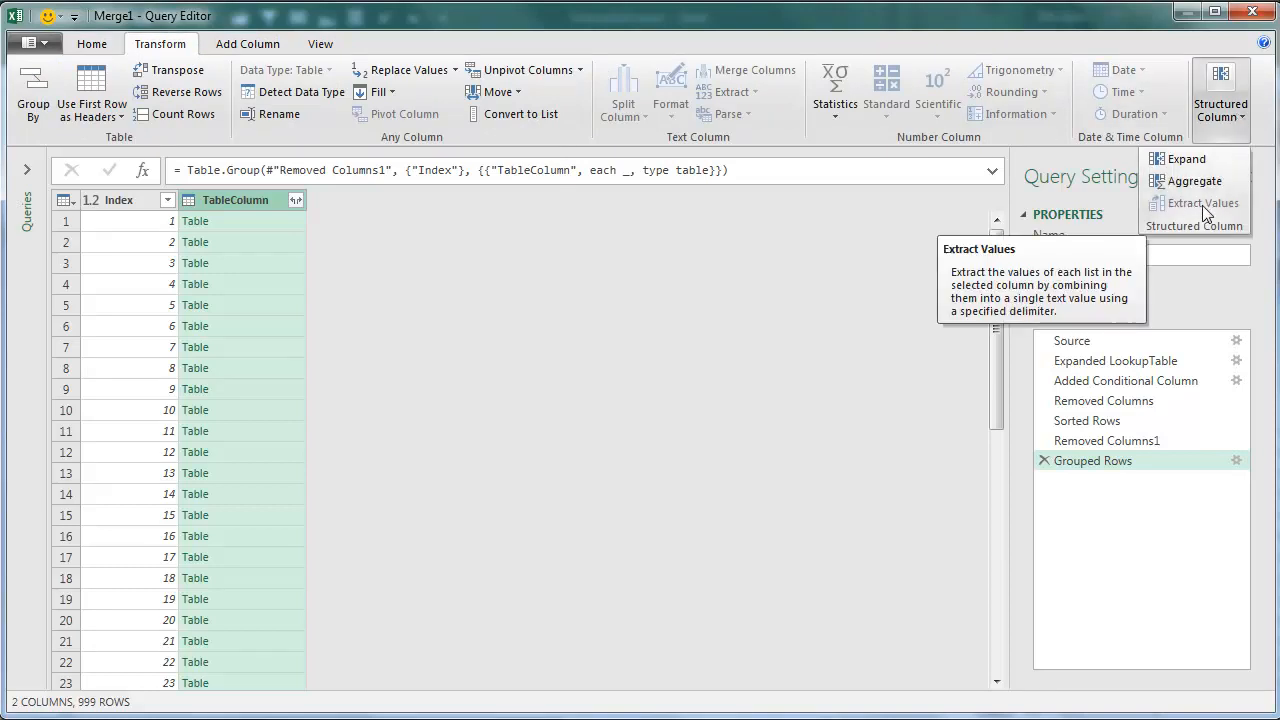
click(957, 17)
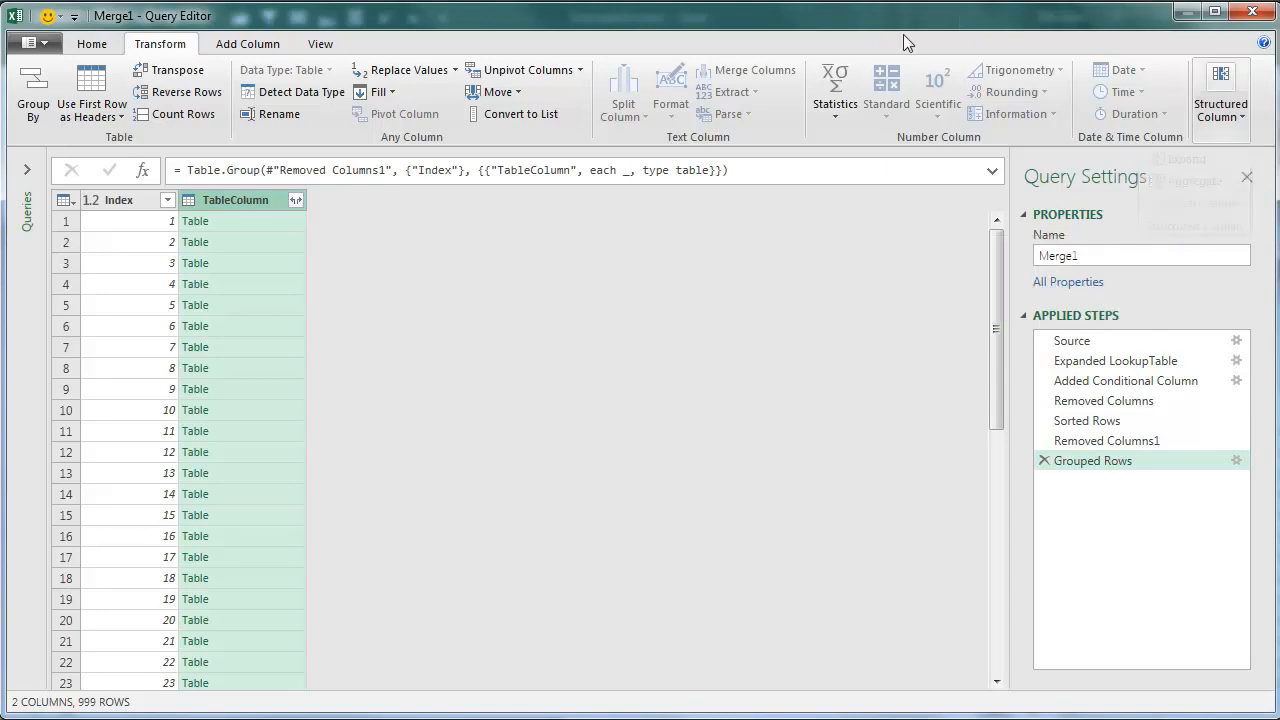
Begin a custom column and name it ListColumn.
click(233, 47)
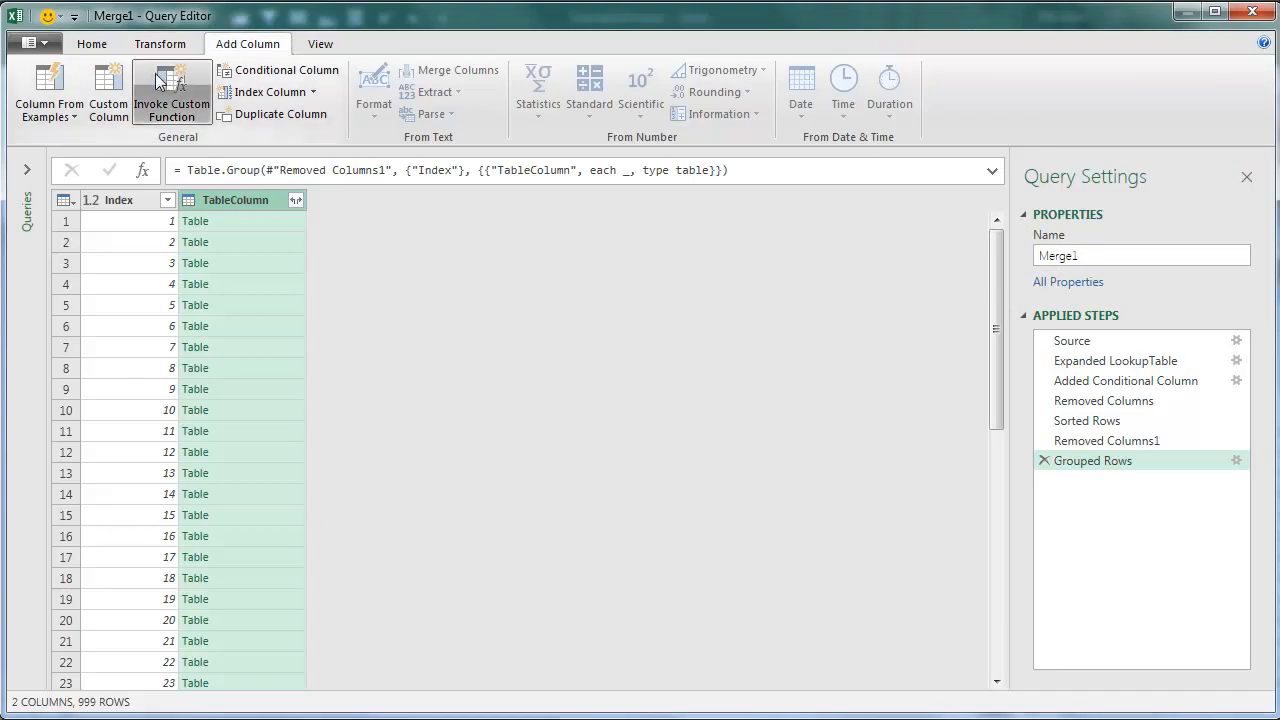
click(124, 85)
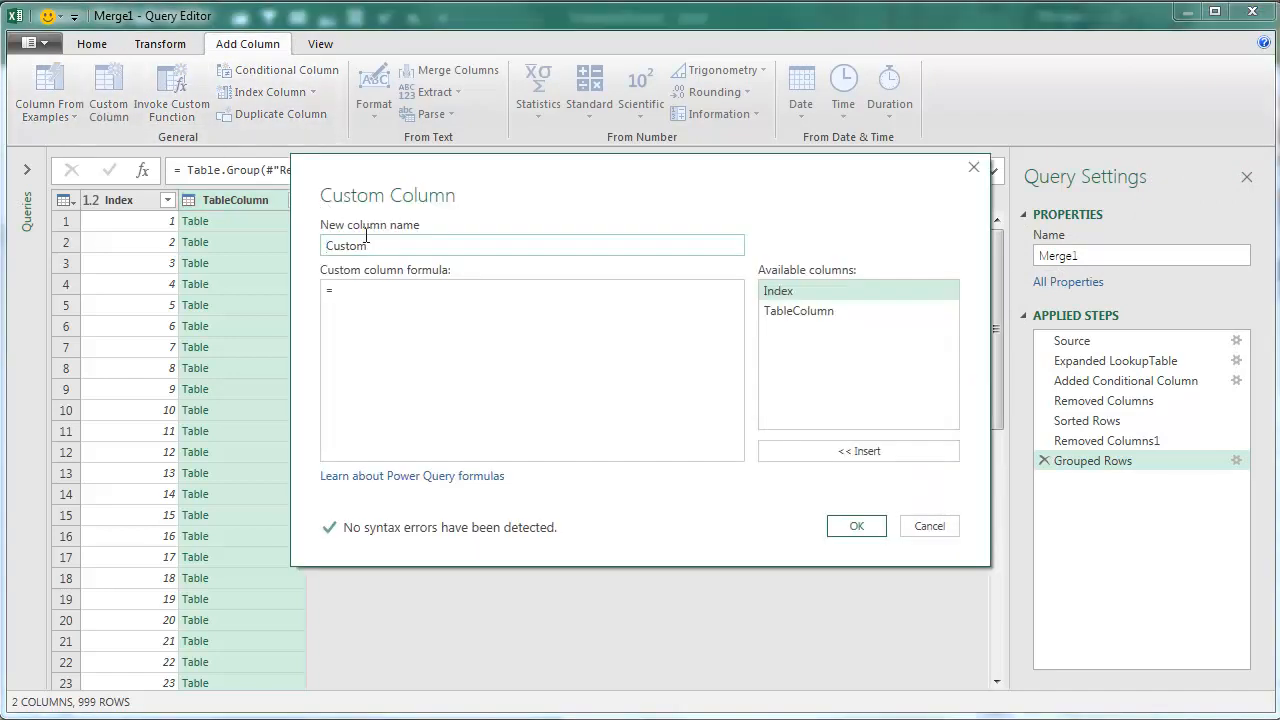
drag(372, 246, 296, 250)
text(Lios)
key(BackSpace)
key(BackSpace)
text(stColum)
Set the custom column formula to =Table.Column([TableColumn],"Custom") and create the column.
click(364, 294)
text(Table.Column()
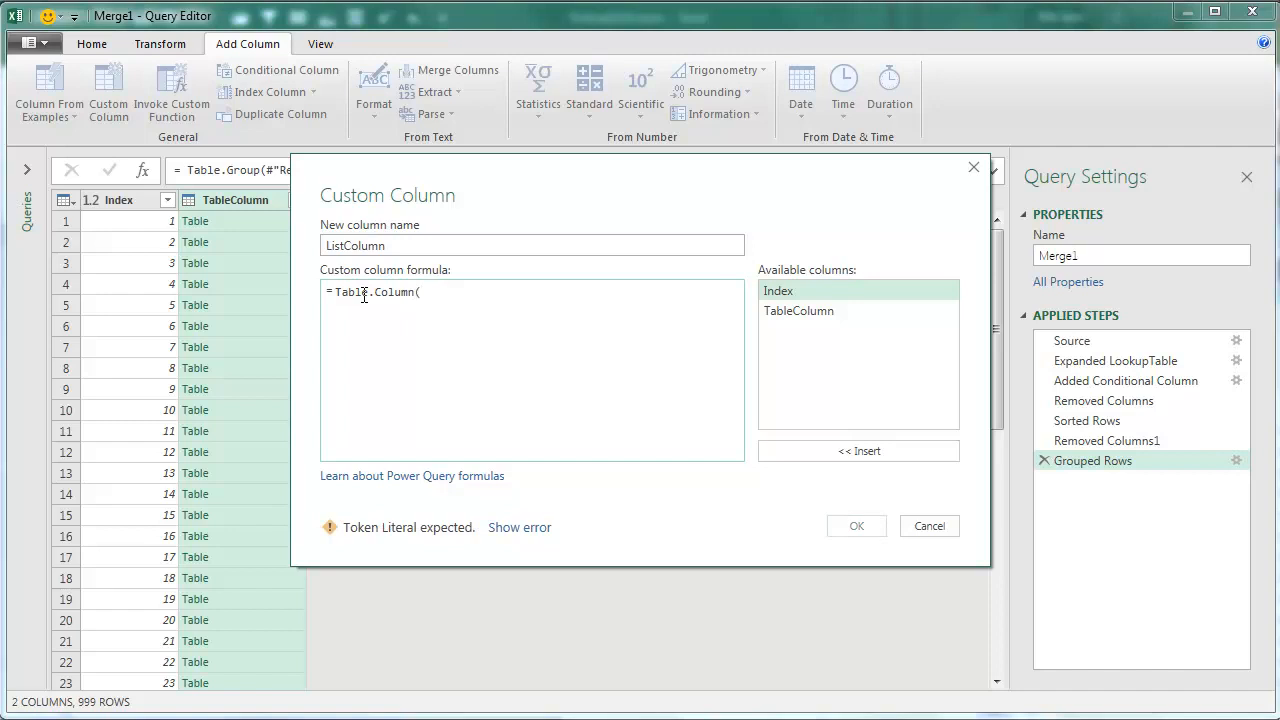
double_click(792, 312)
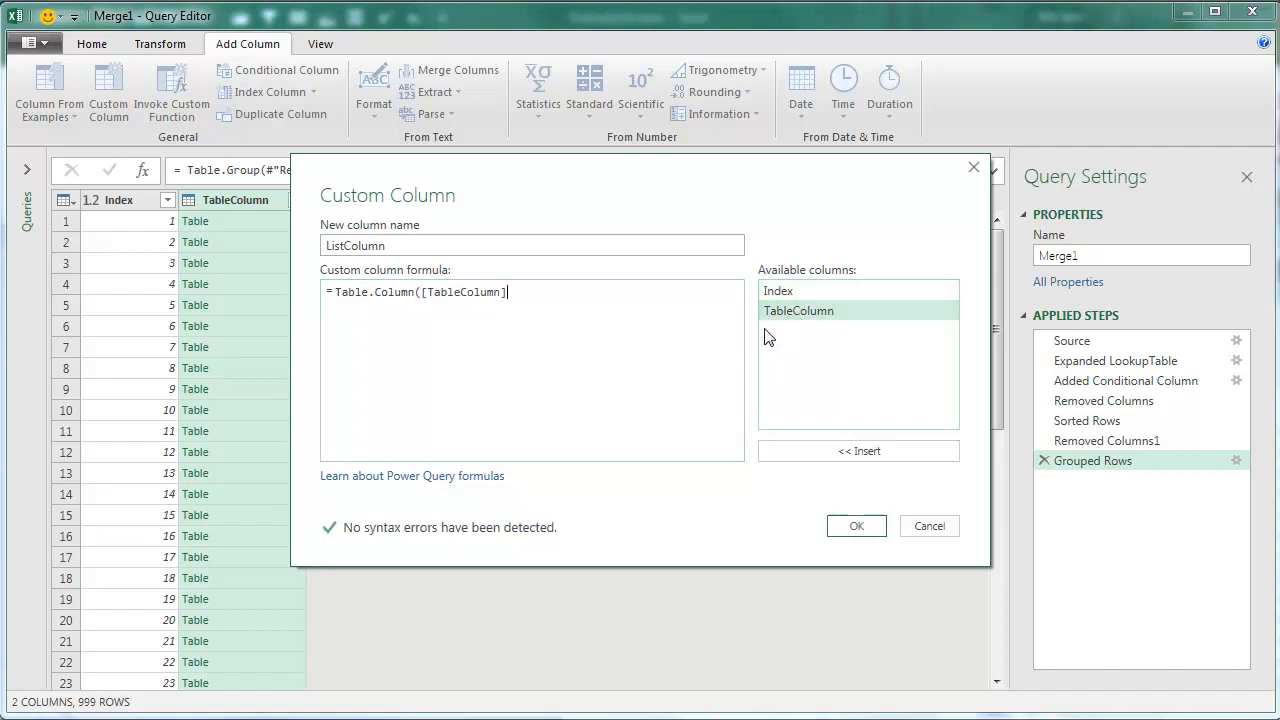
text(,)
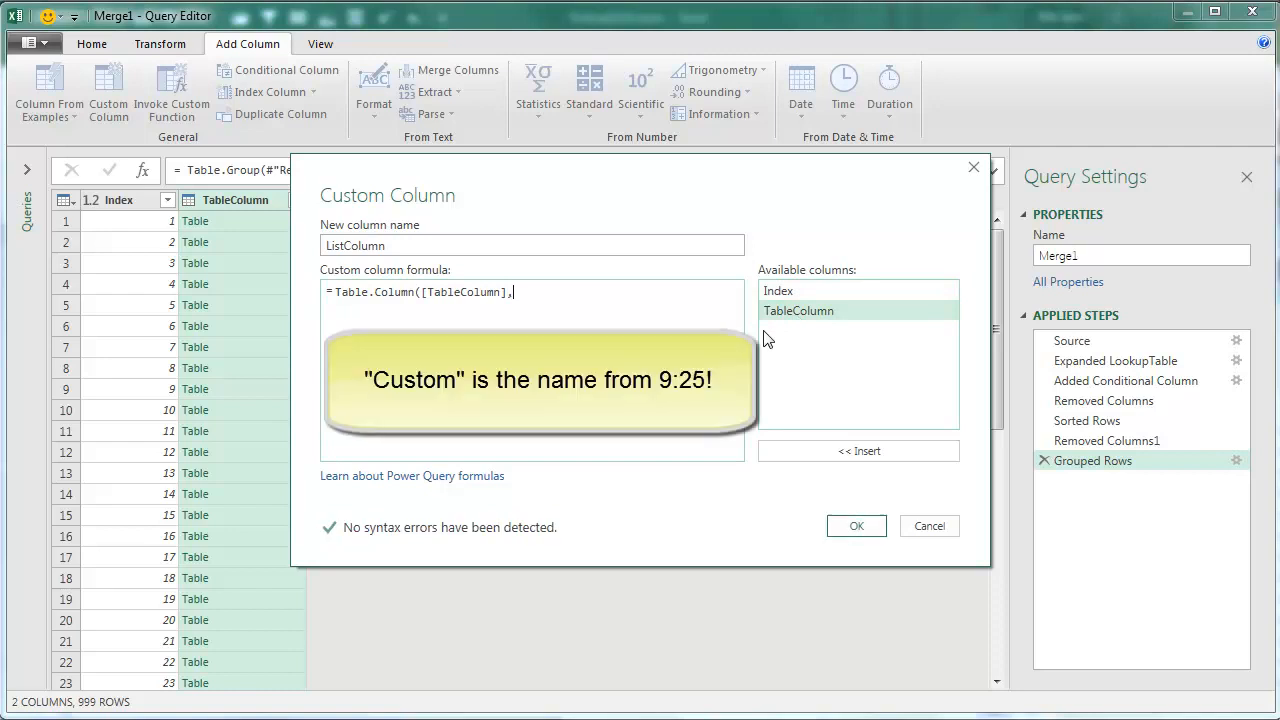
text("Custom")
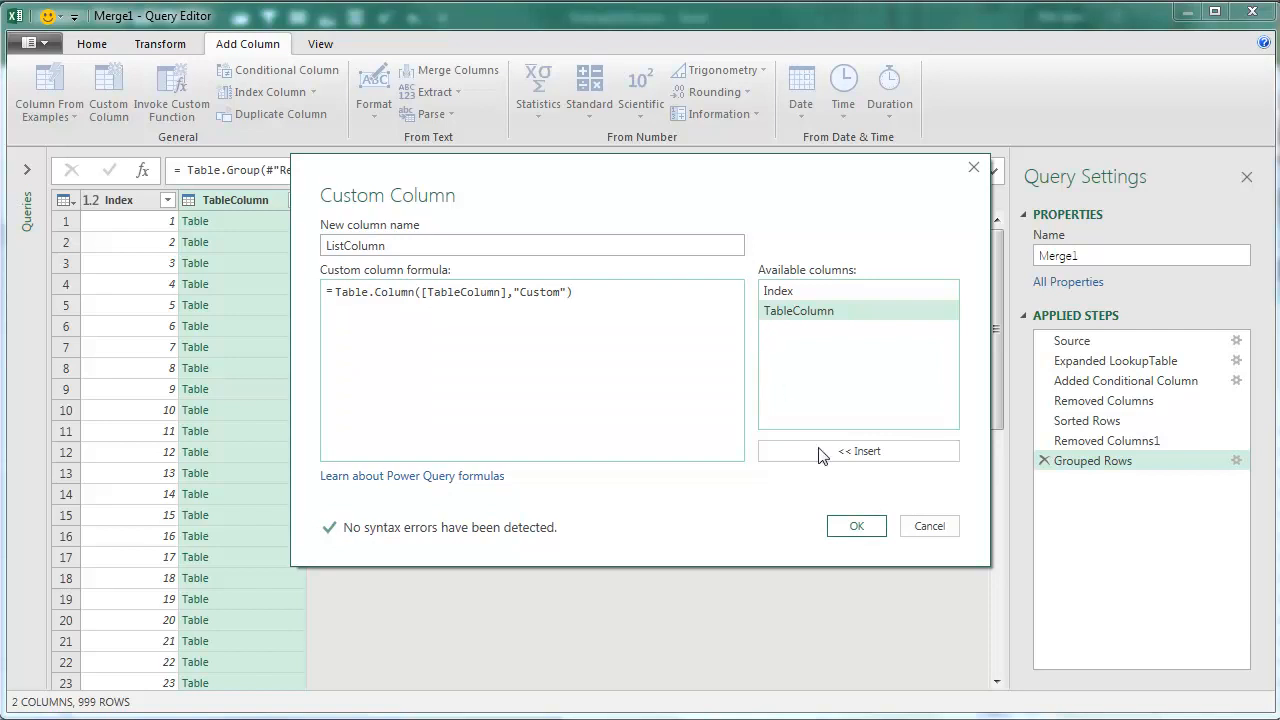
click(862, 528)
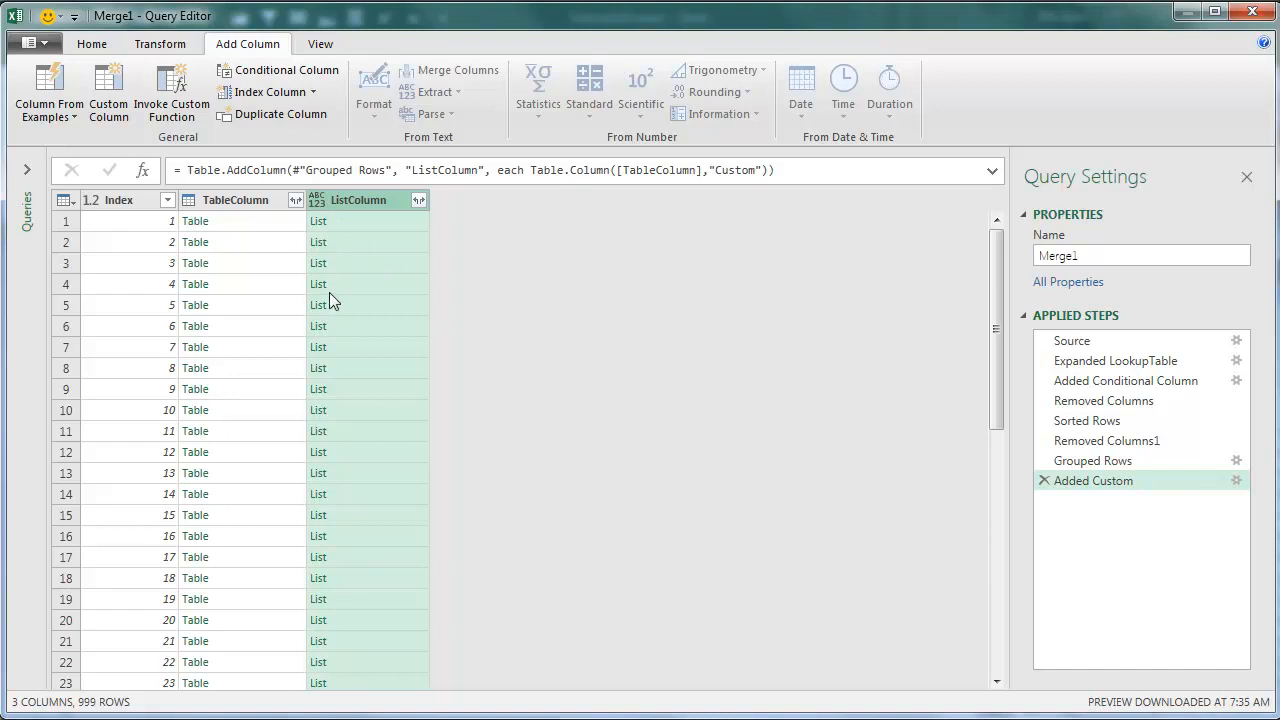
Extract the values of ListColumn into single text cells, concatenated with a custom line feed delimiter, #(lf).
click(162, 46)
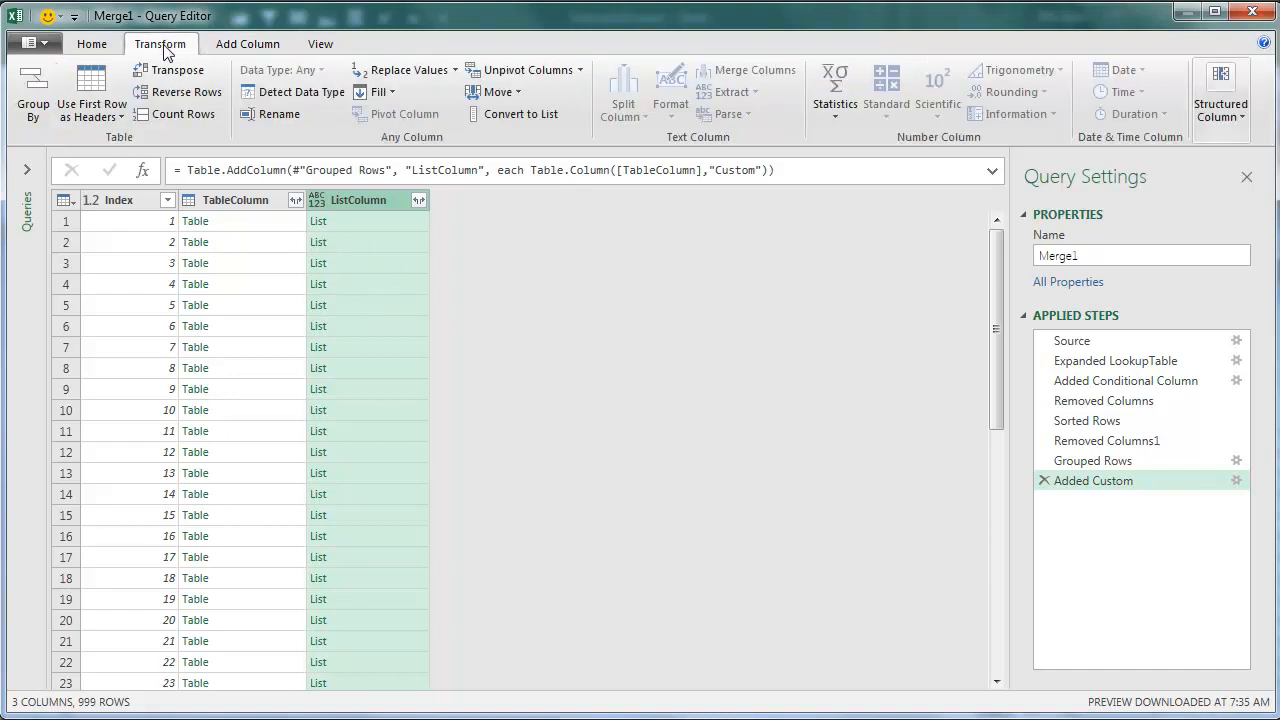
click(1236, 120)
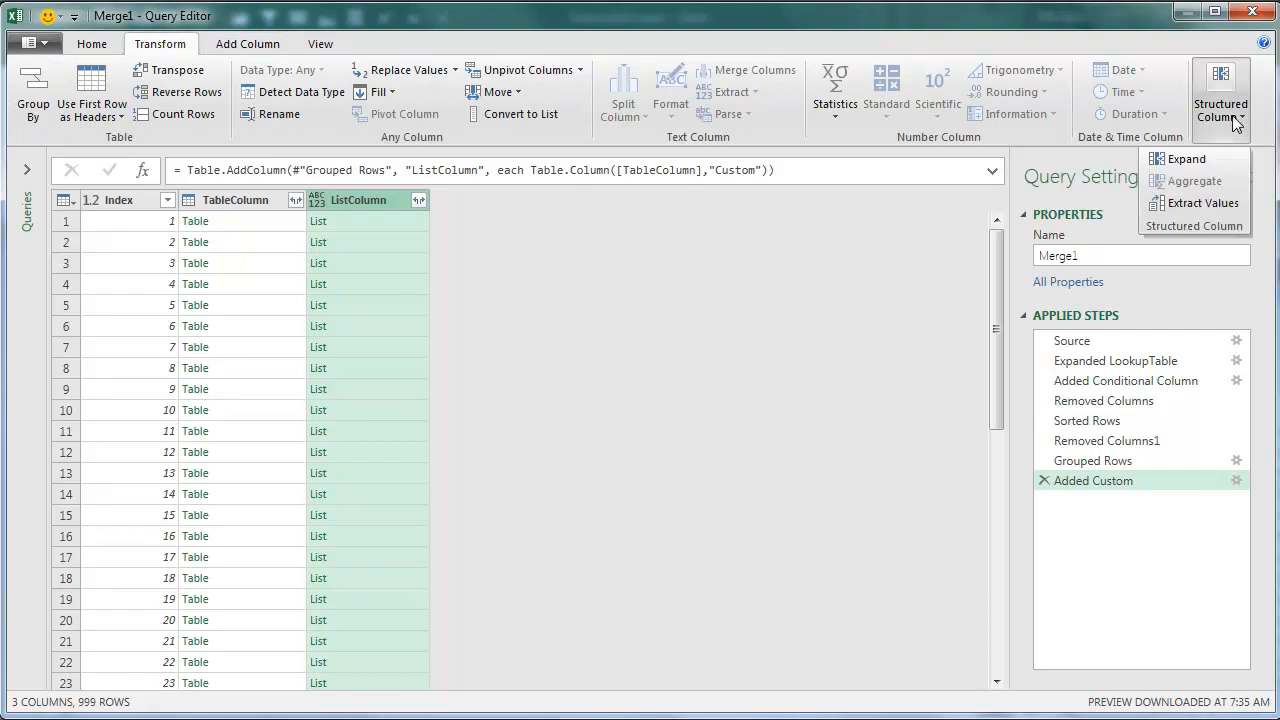
click(1199, 203)
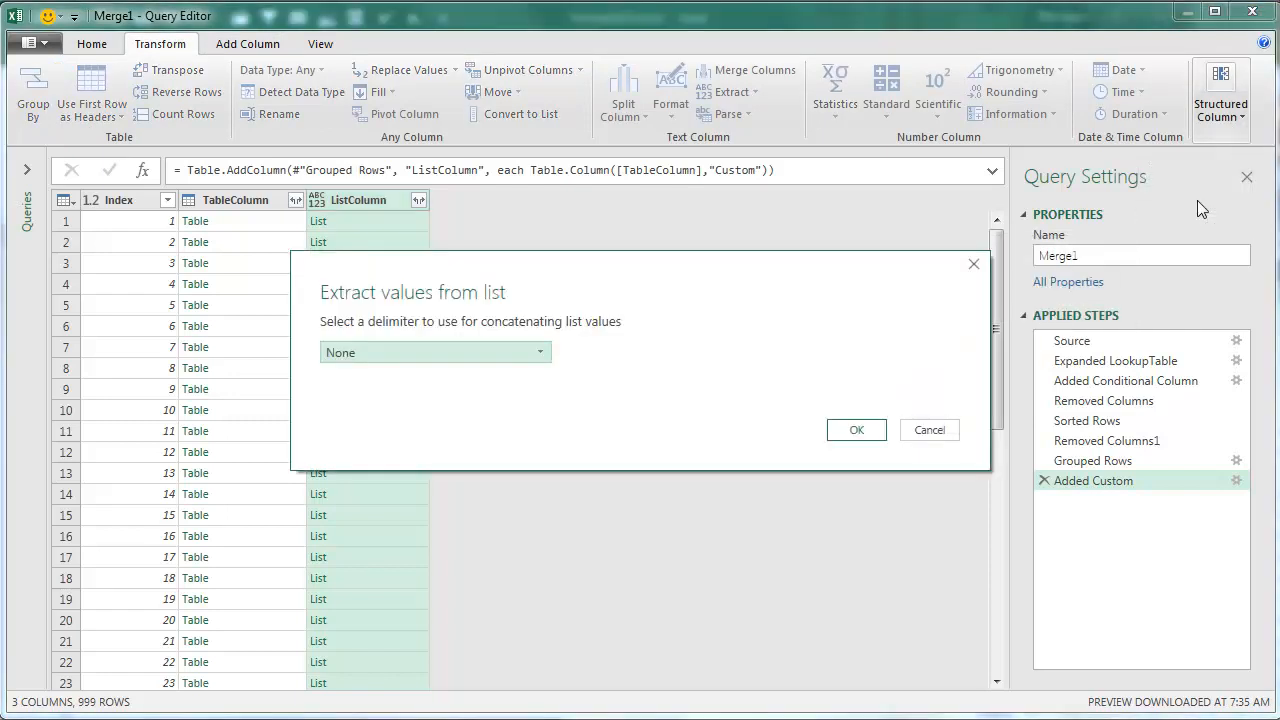
click(545, 350)
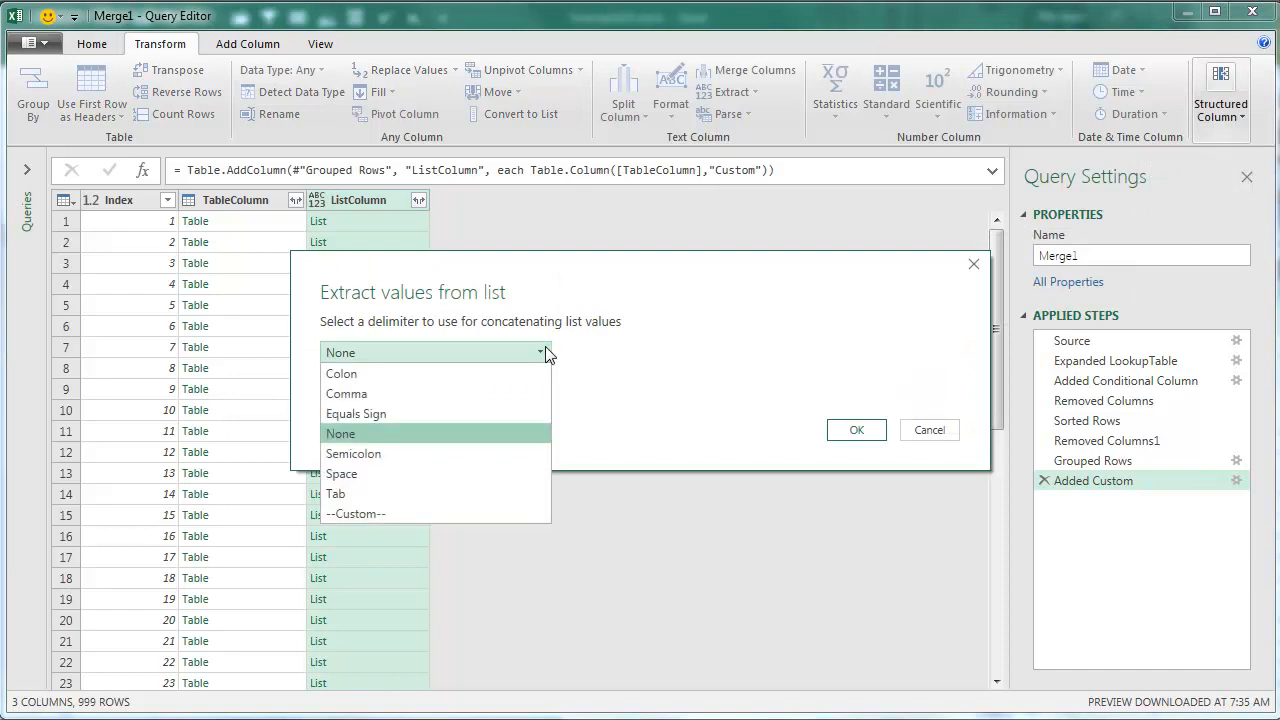
click(363, 516)
click(326, 425)
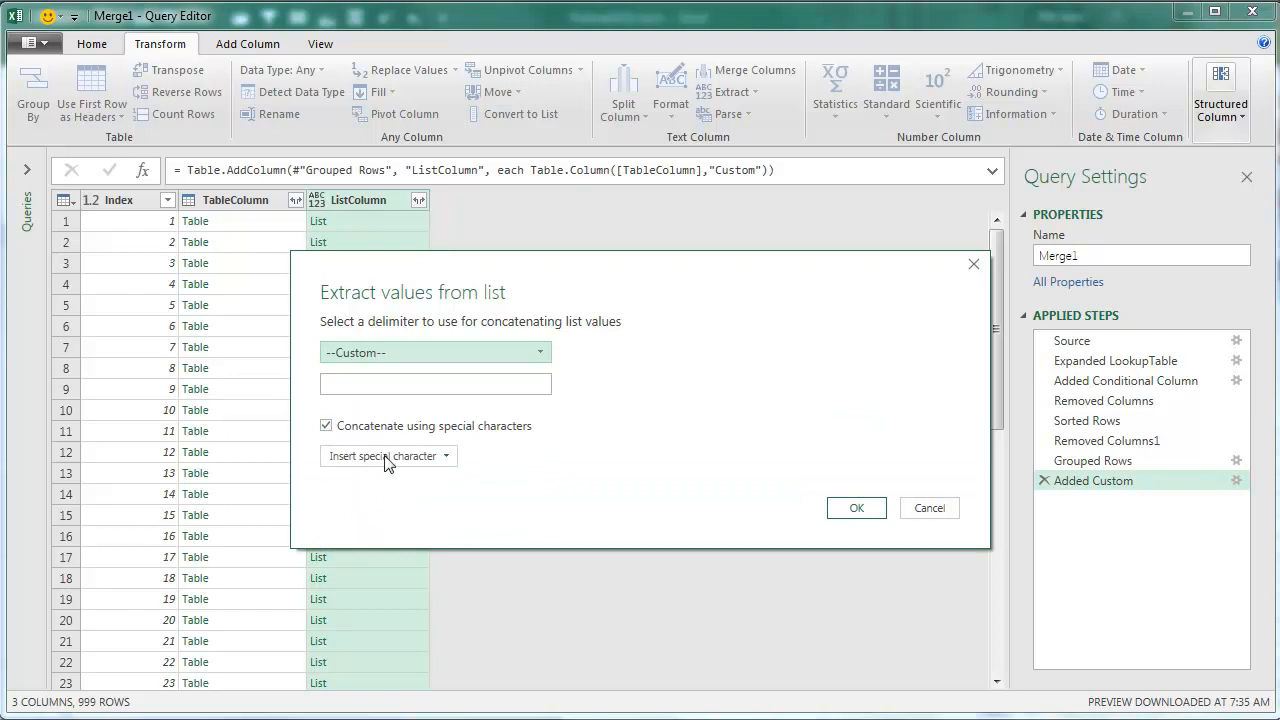
click(447, 455)
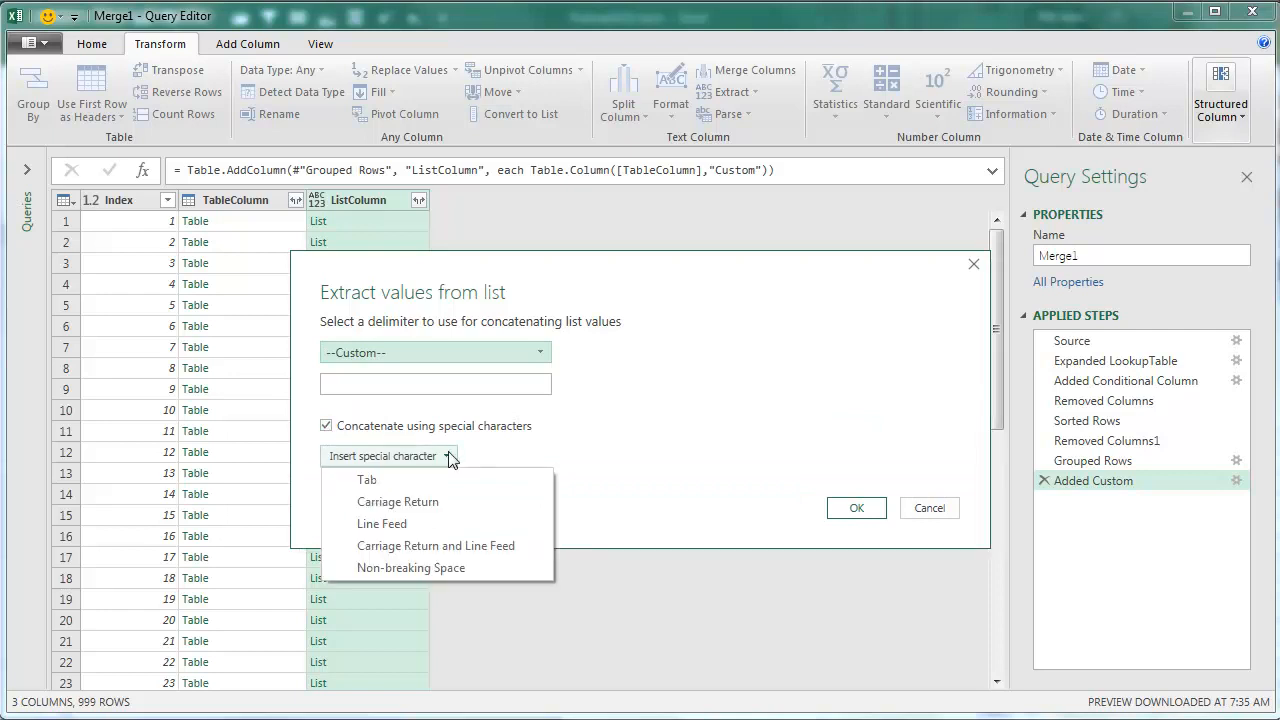
click(393, 531)
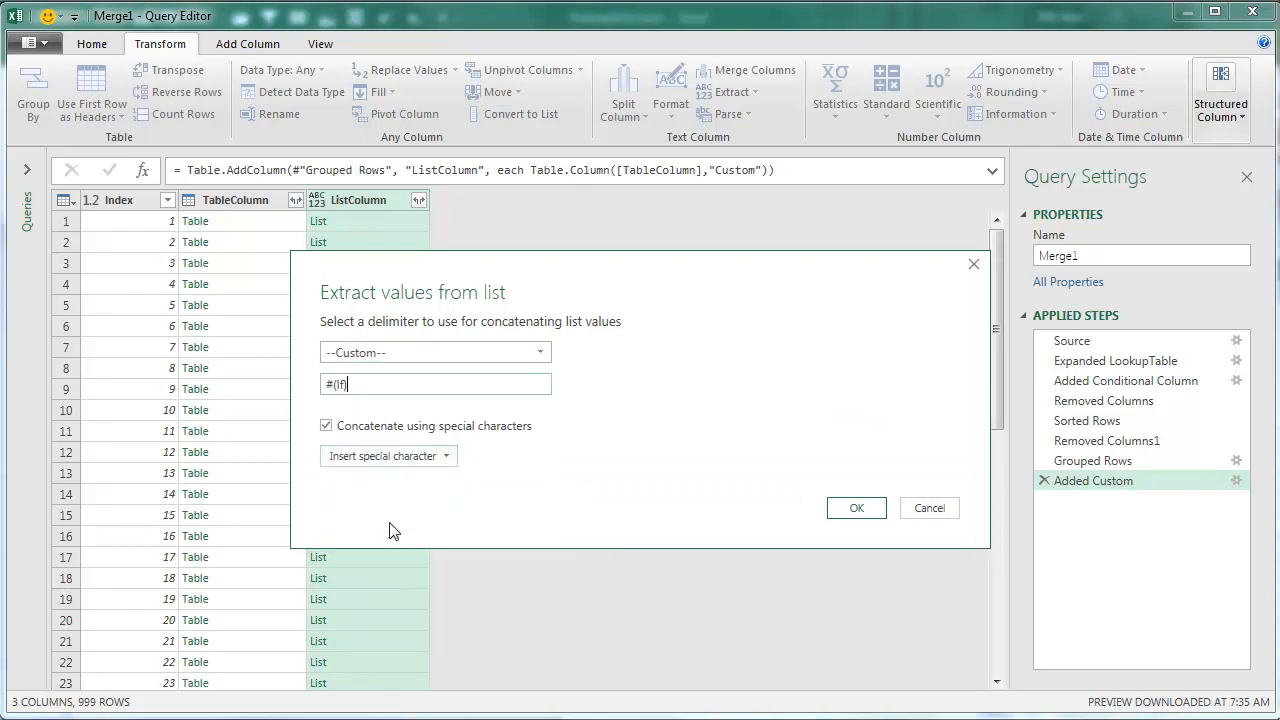
click(864, 507)
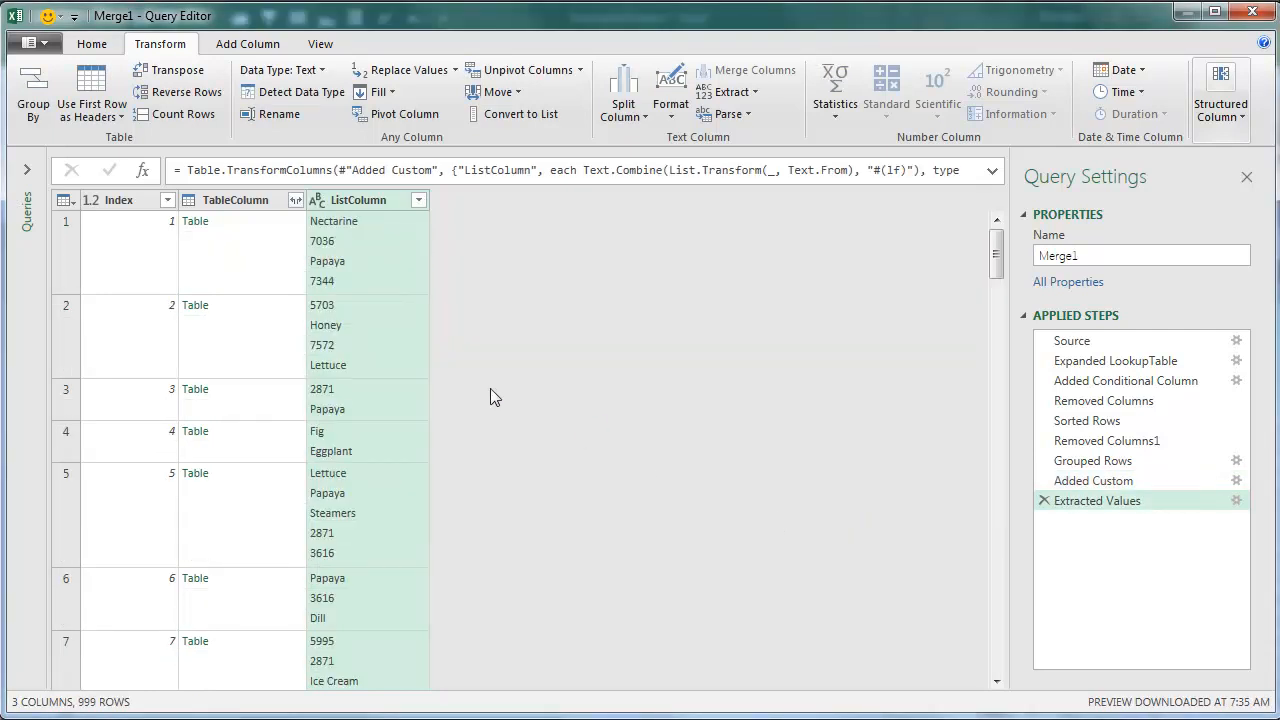
Remove the TableColumn and Index columns from the Merge1 query.
click(224, 202)
right_click(224, 202)
click(280, 233)
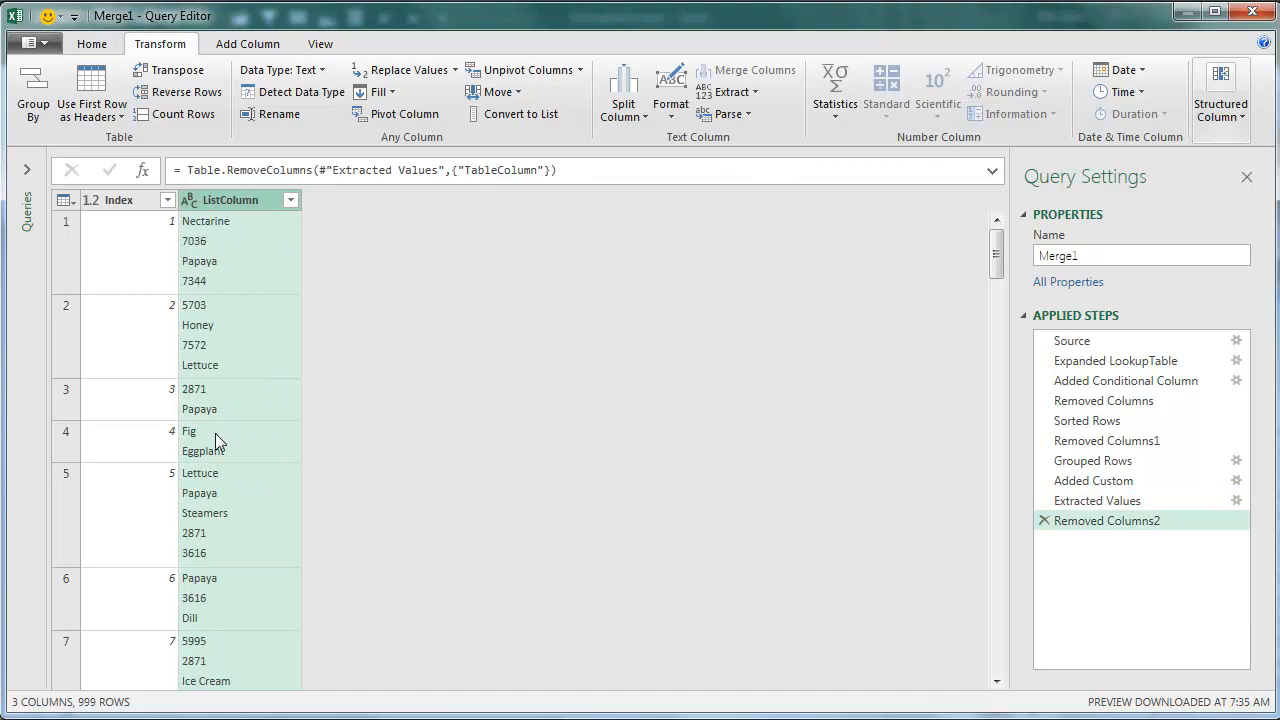
right_click(118, 202)
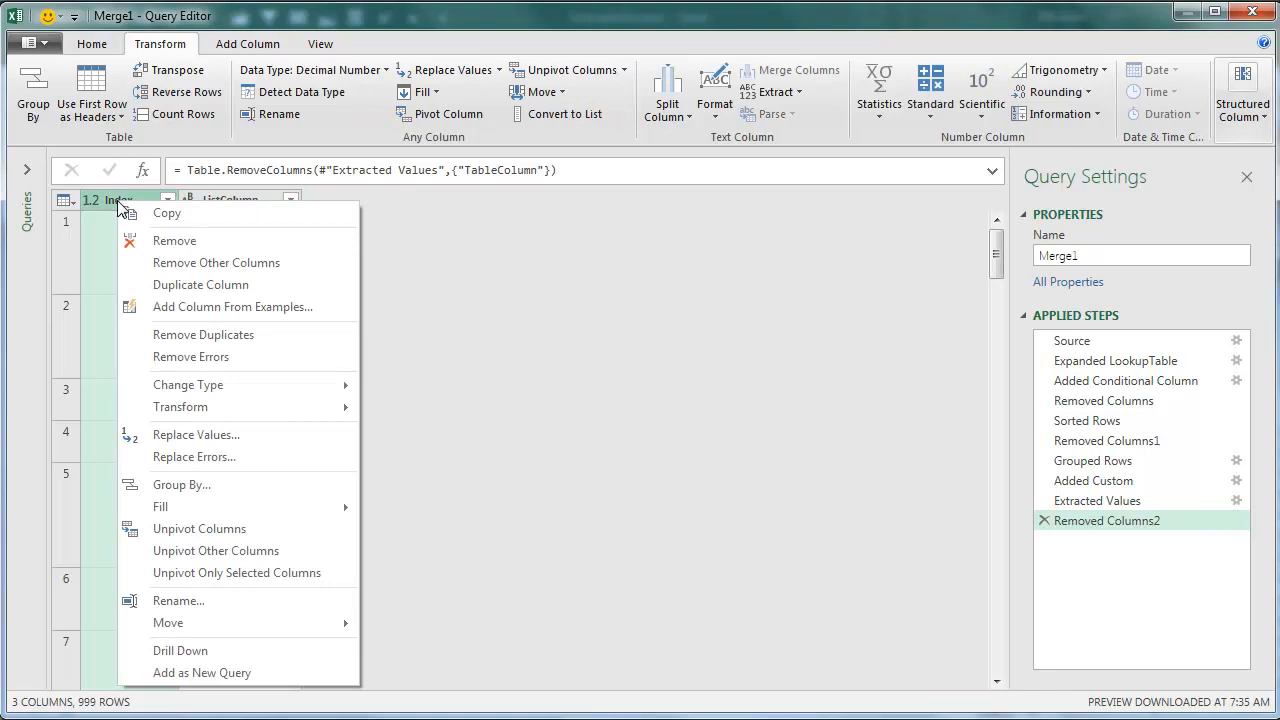
click(165, 241)
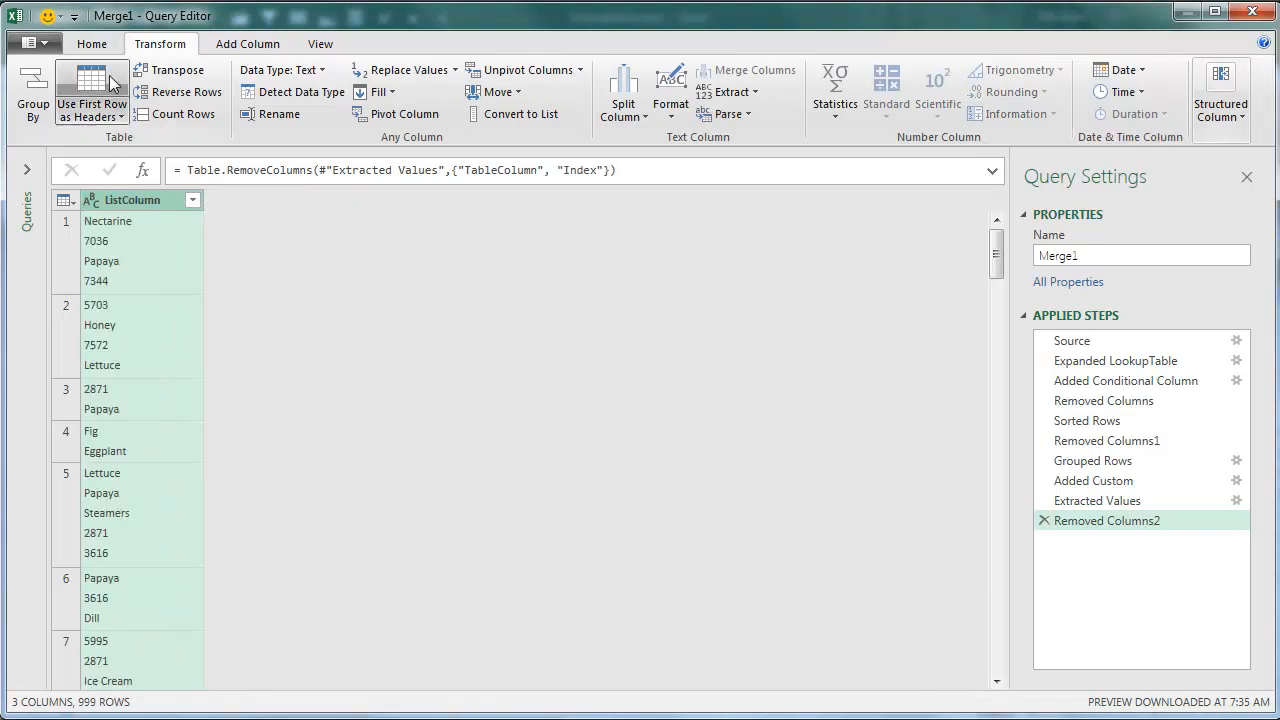
Close the query and load it to the Excel workbook, then wrap the text in column A.
click(91, 44)
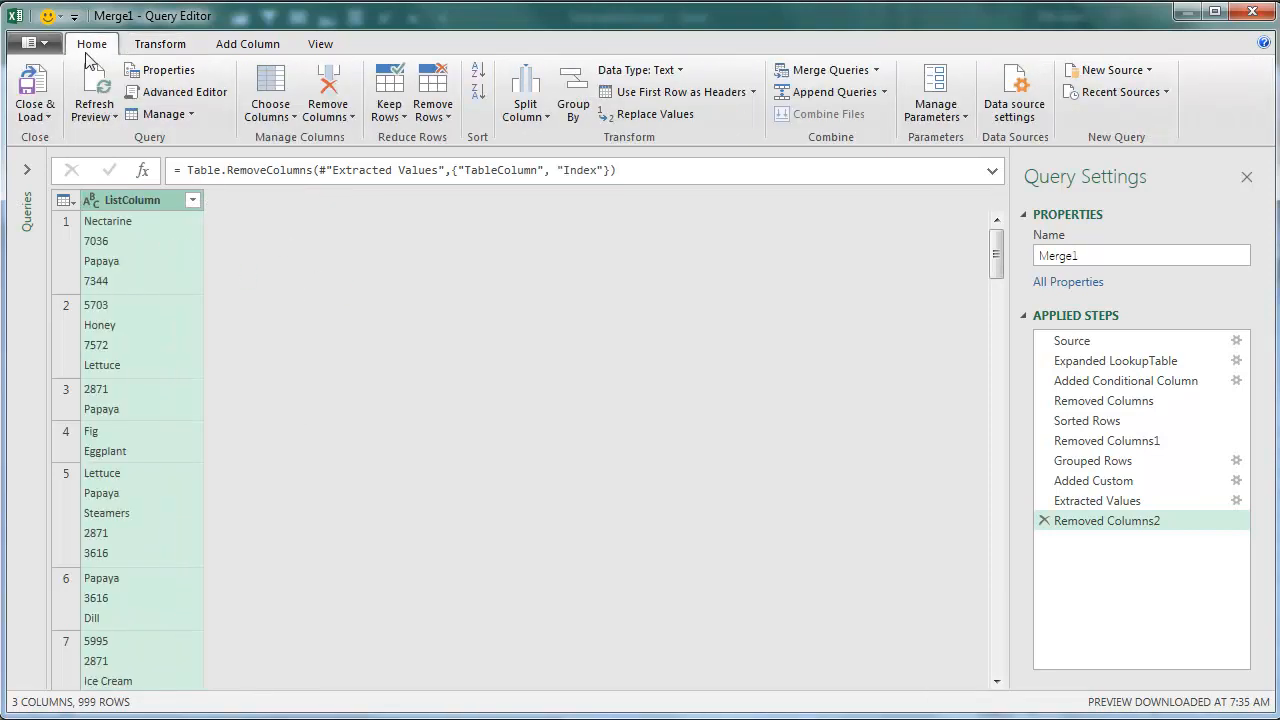
click(38, 86)
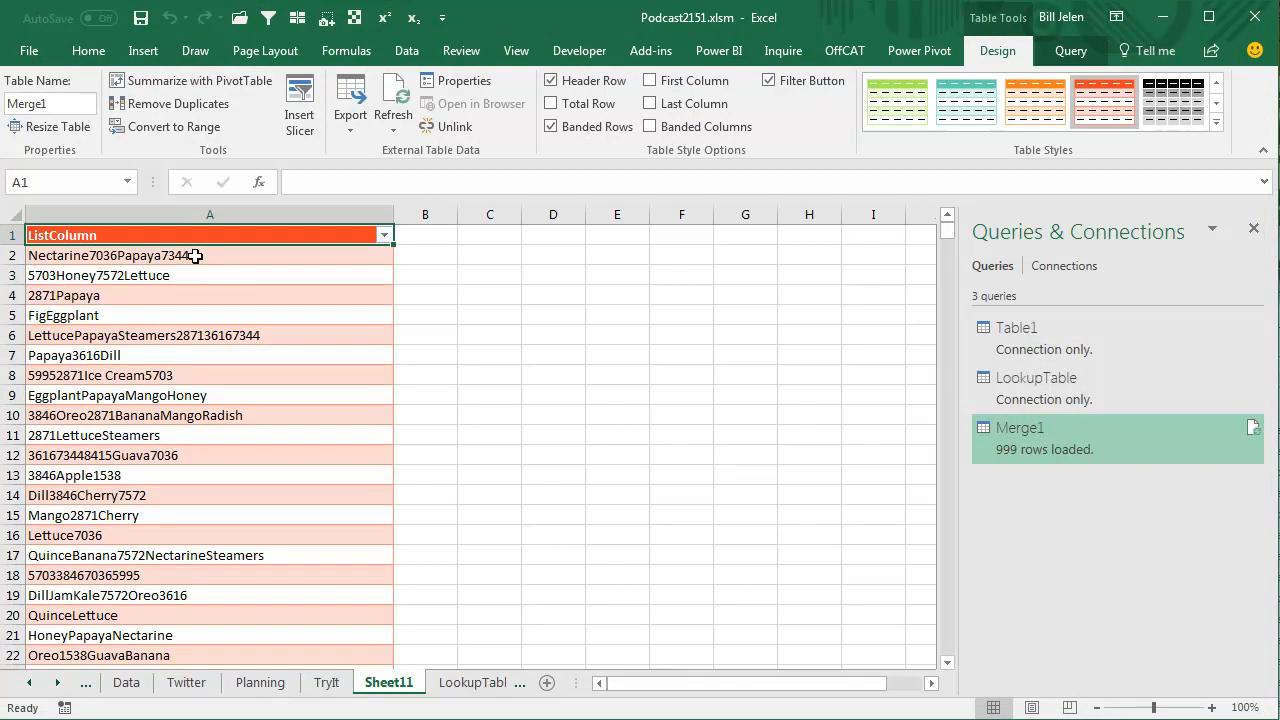
click(178, 213)
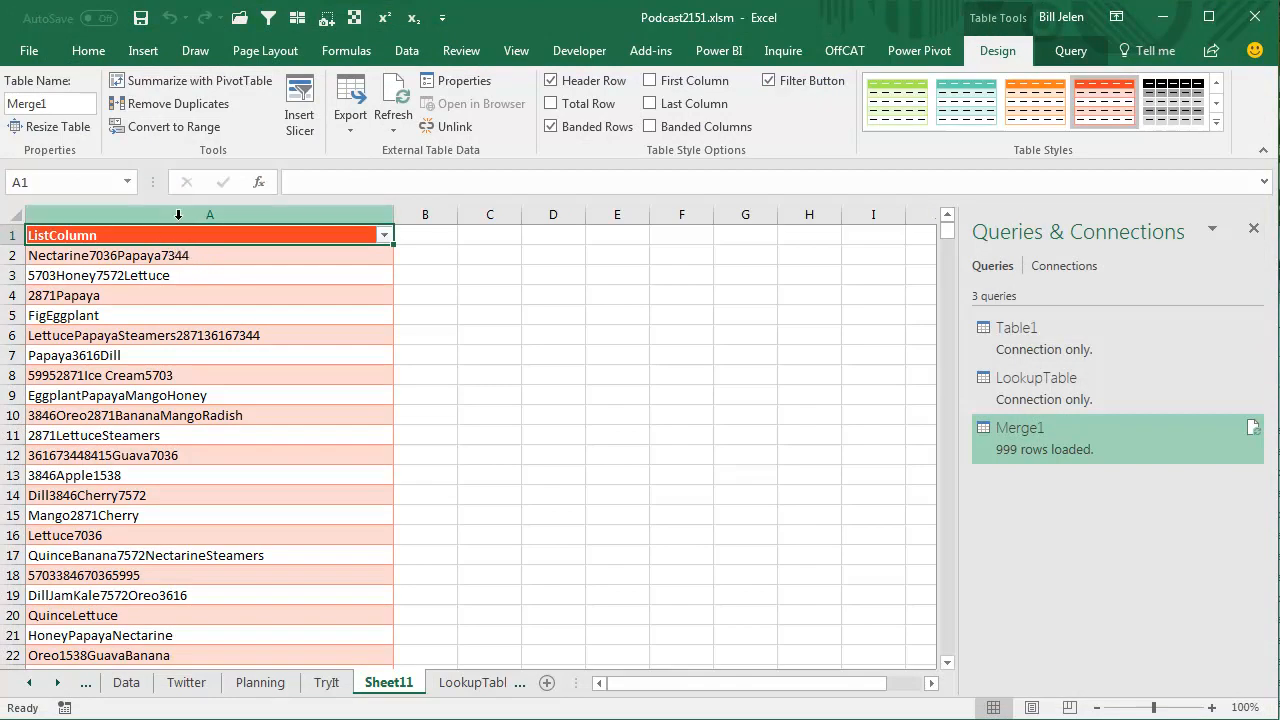
click(96, 54)
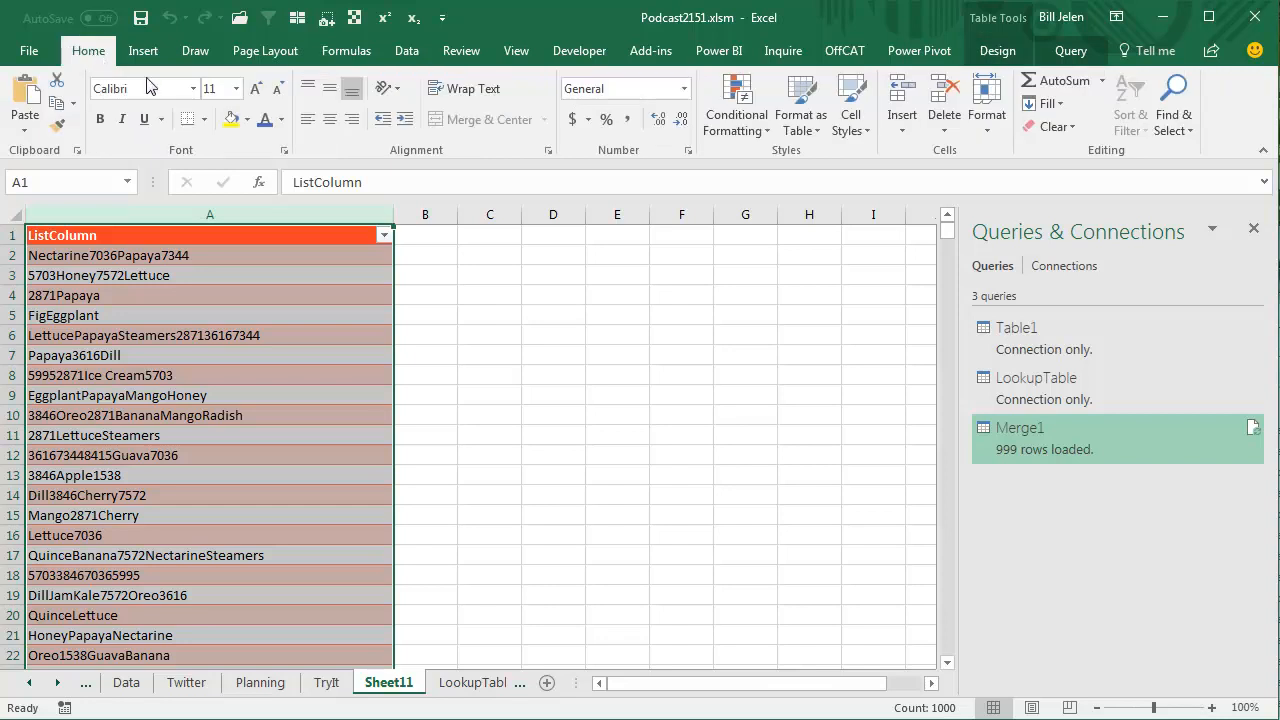
click(462, 89)
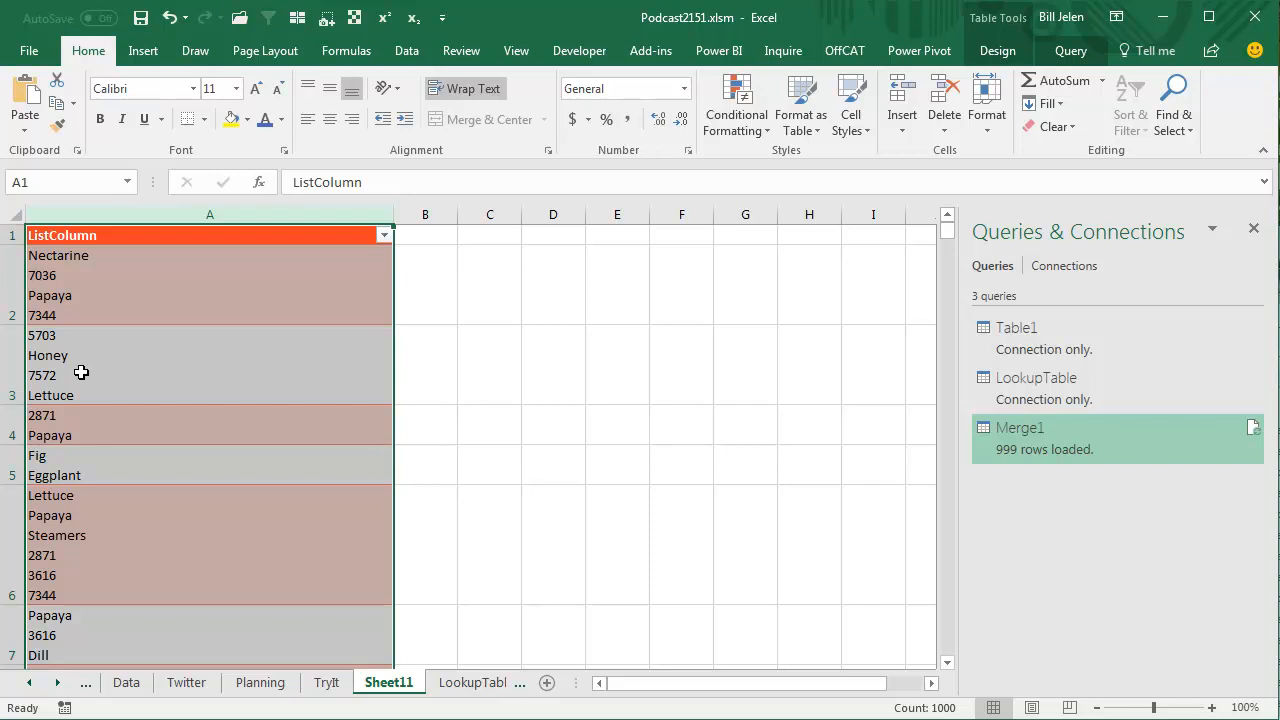
Compare the item codes on the TryIt sheet with the codes and descriptions on the LookupTable sheet.
key(alt+Tab)
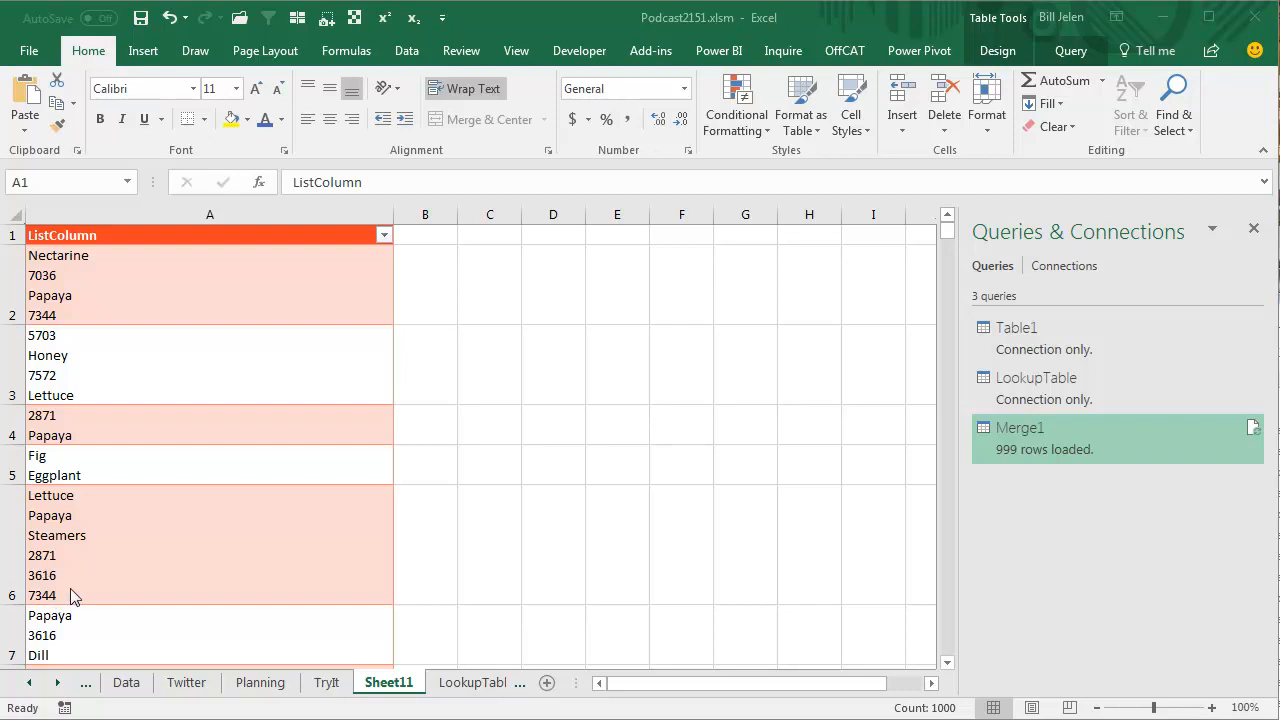
key(ctrl+Page_Up)
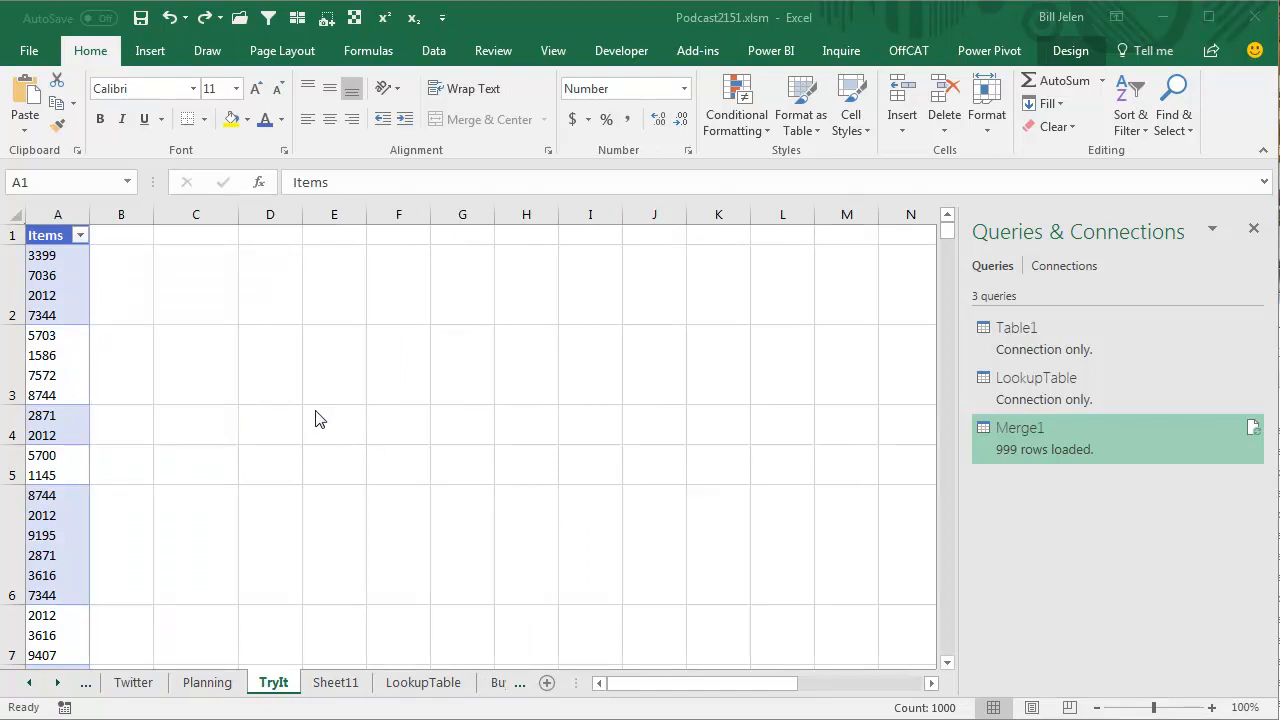
click(53, 276)
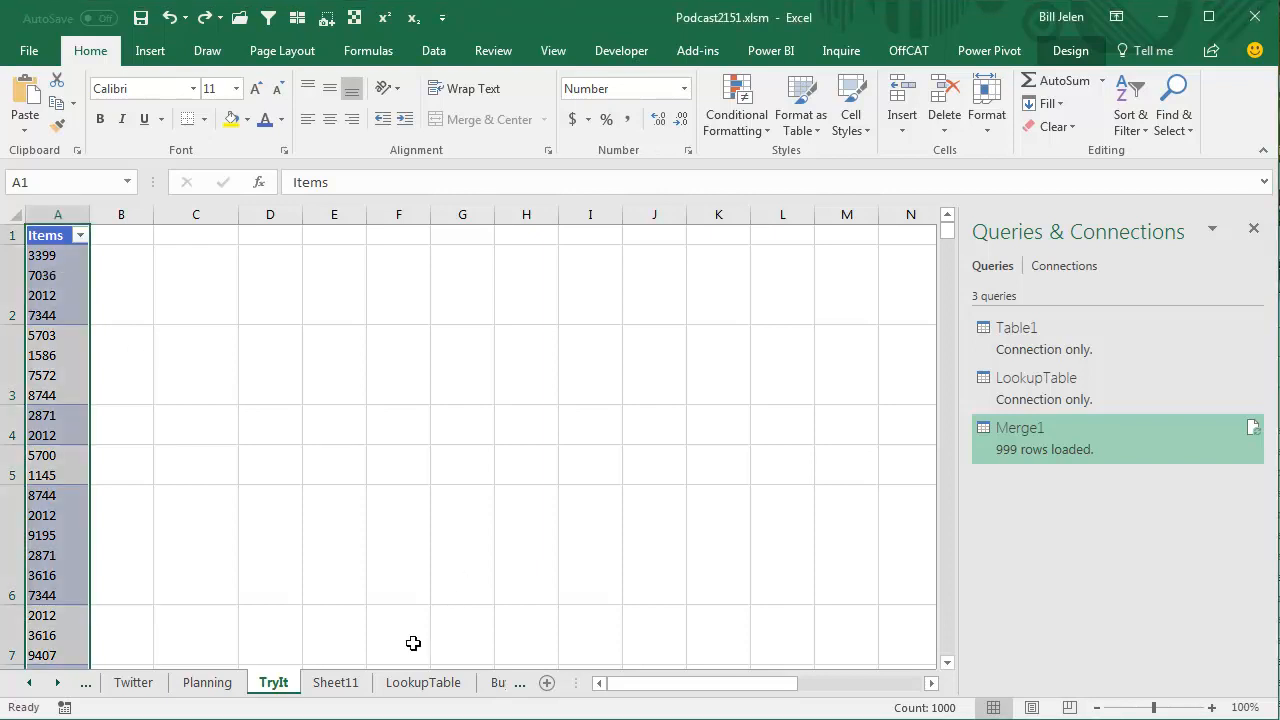
click(415, 684)
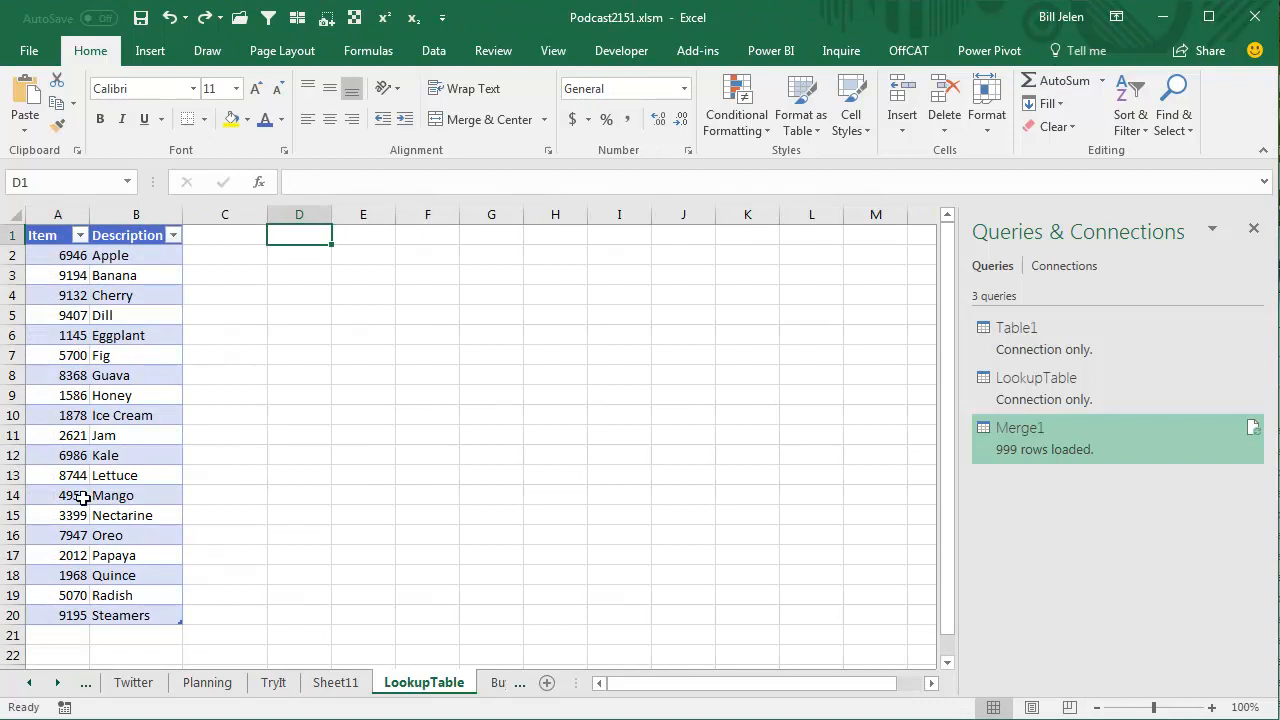
click(272, 683)
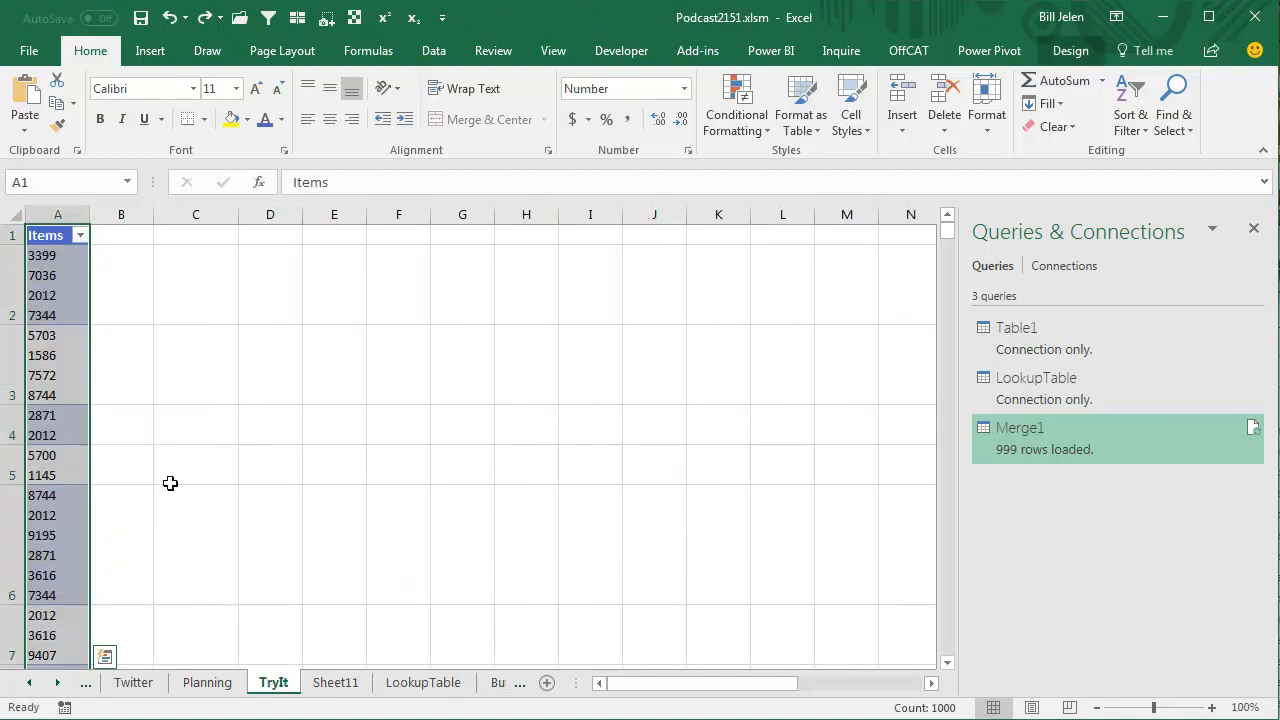
Replace the second item code in cell A2 of the TryIt sheet with 4954, keeping the other lines.
click(80, 280)
key(F2)
key(Up)
key(Up)
key(shift+Left)
key(shift+Left)
key(shift+Left)
key(shift+Left)
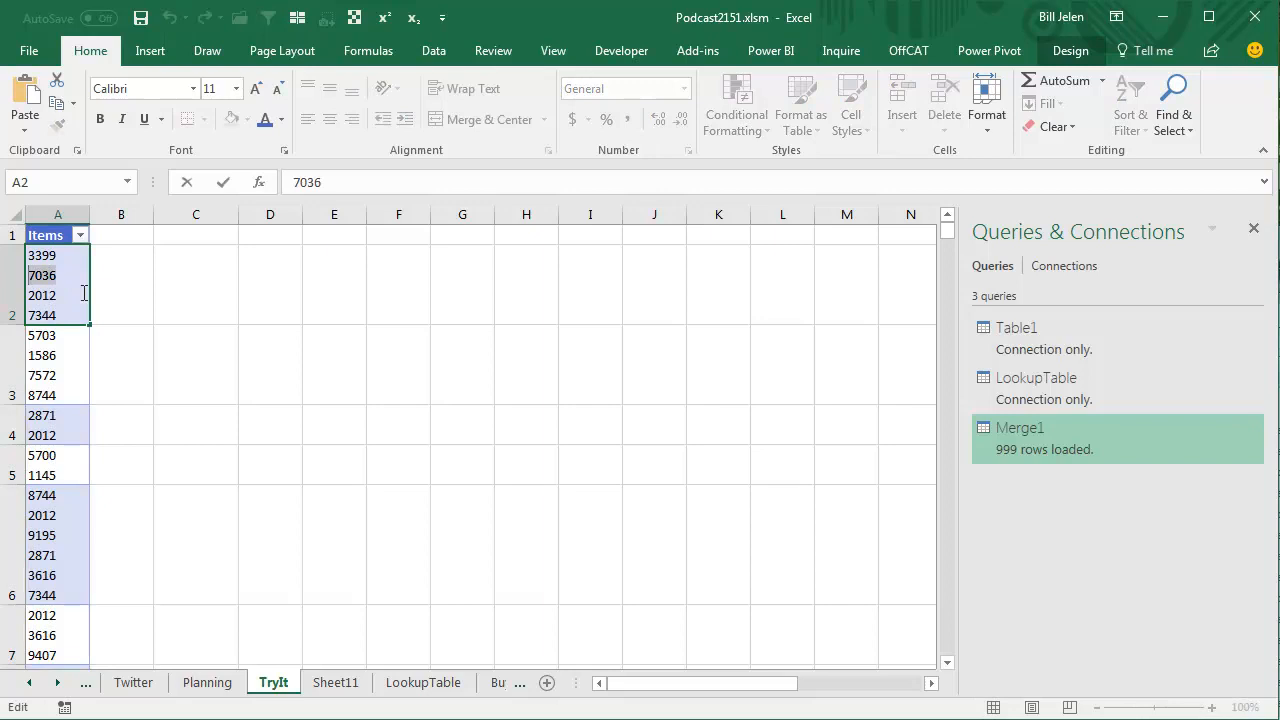
text(4954)
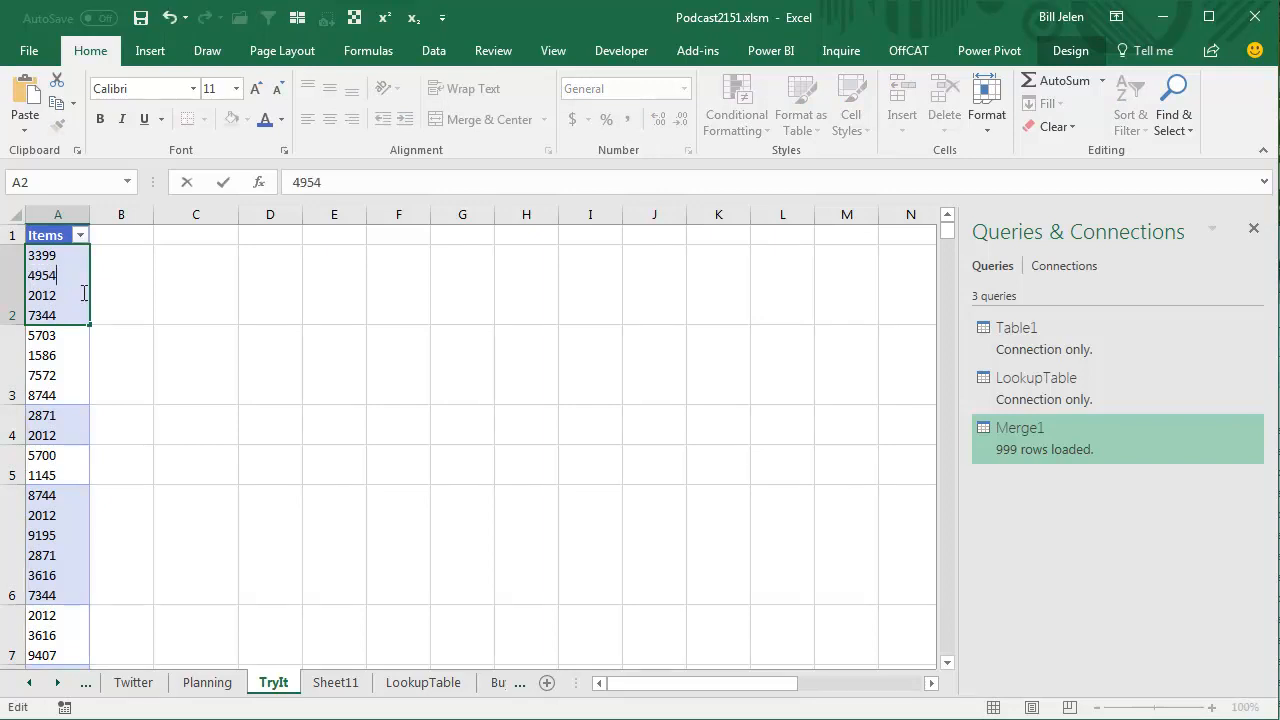
key(Return)
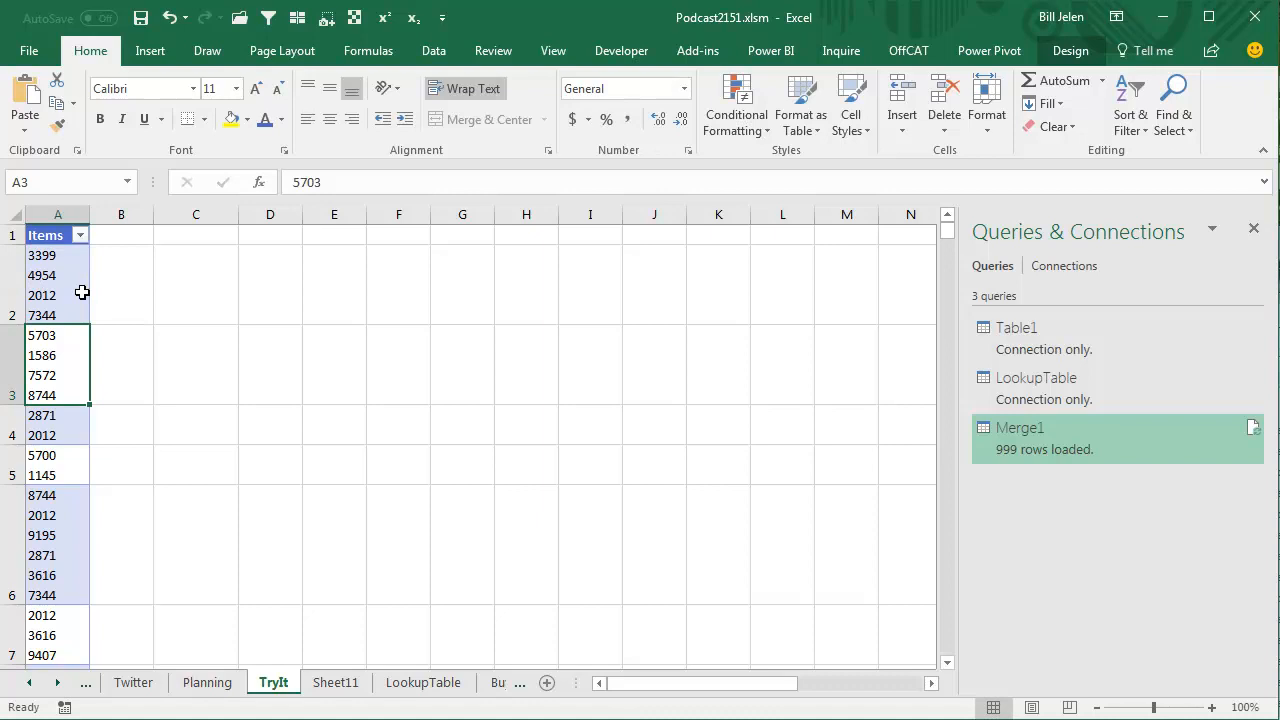
Refresh the Merge1 query and check its reloaded output on Sheet11.
mouse_move(1052, 431)
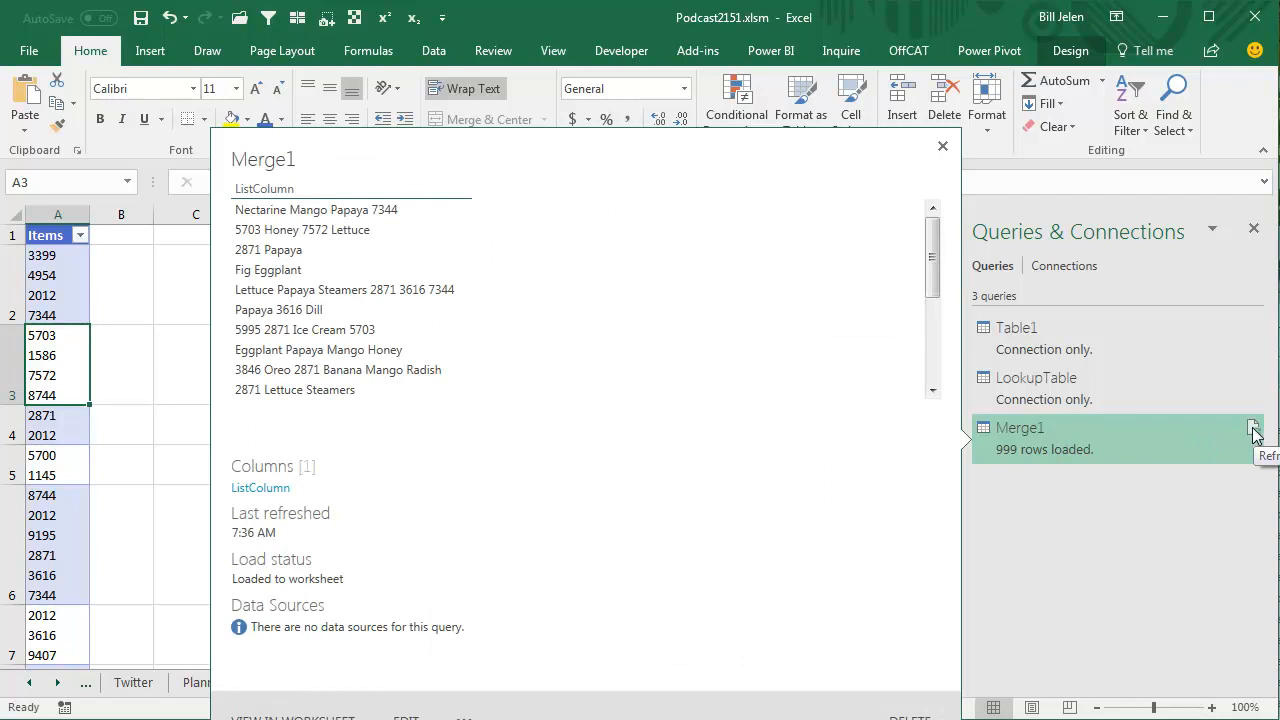
click(1255, 432)
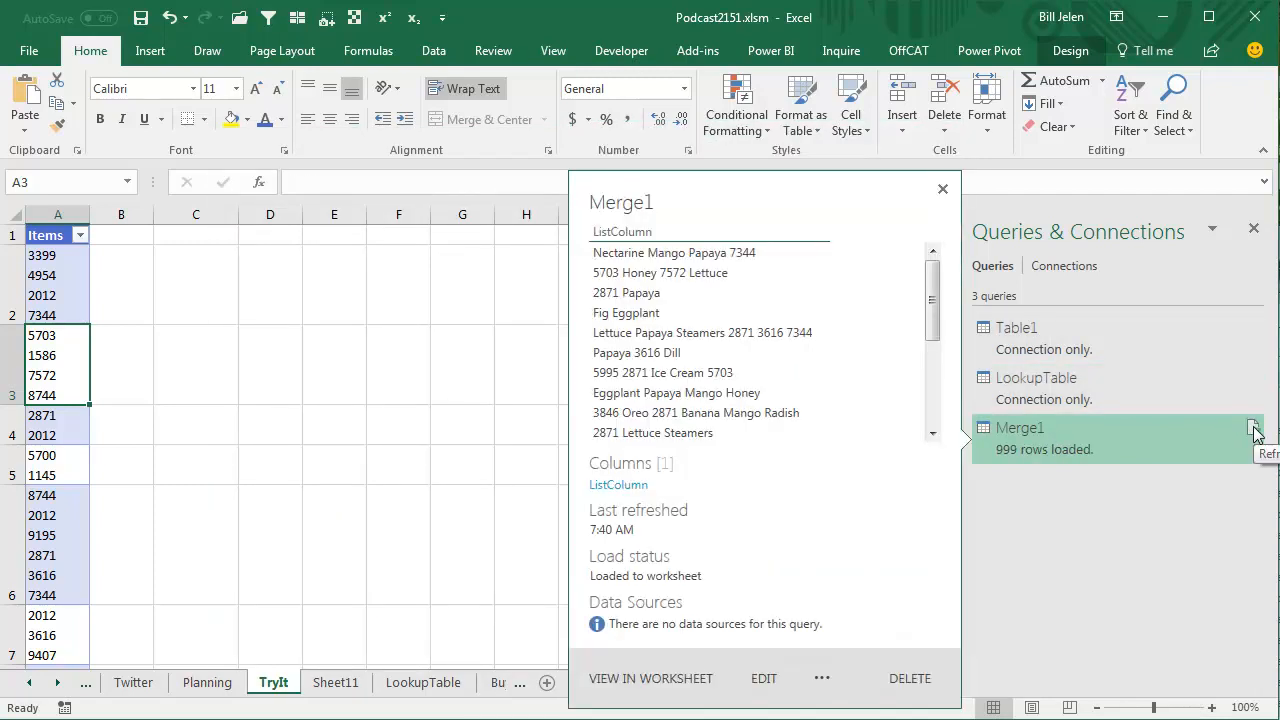
click(337, 683)
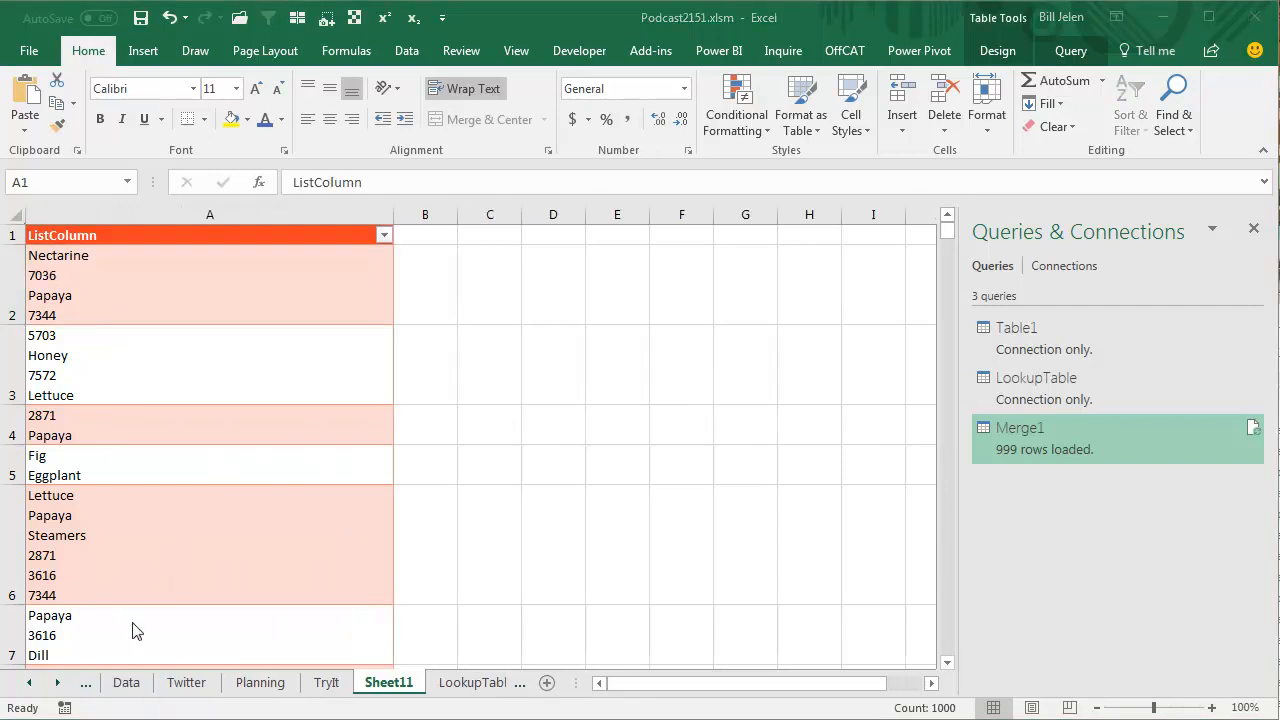
View the Twitter sheet, including the profile pictures and book covers further across it.
click(186, 684)
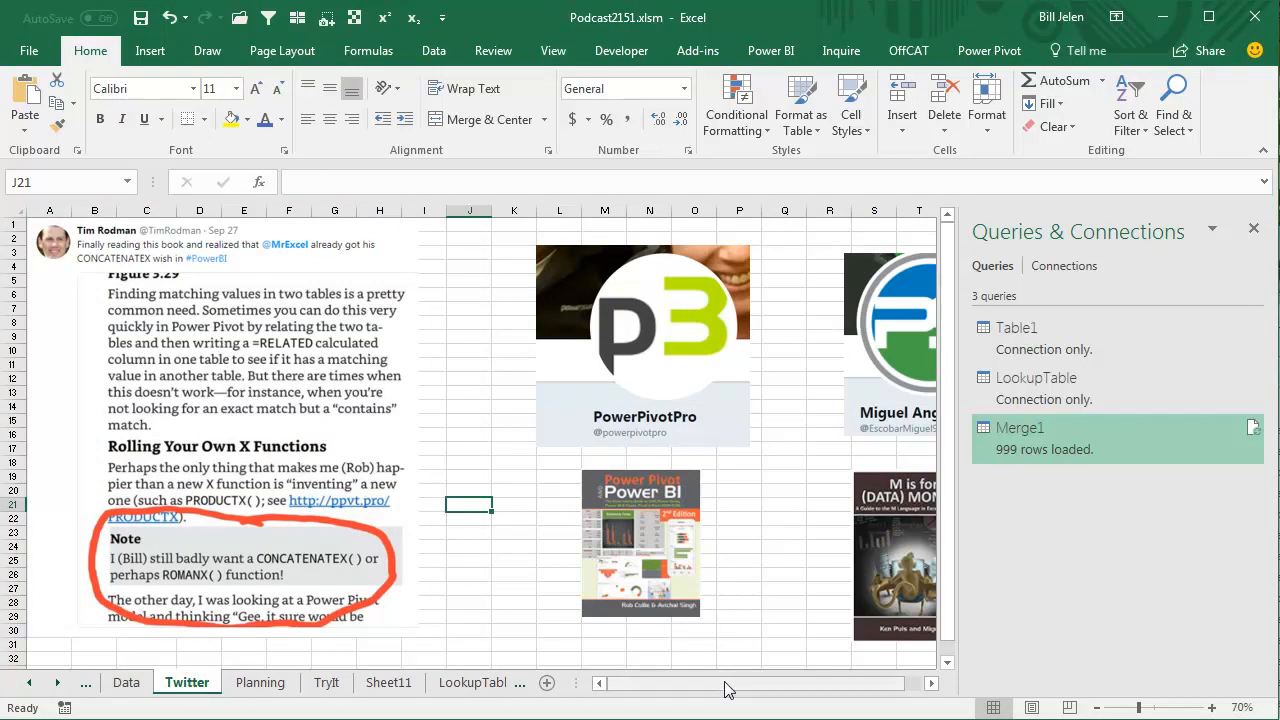
click(931, 683)
click(931, 683)
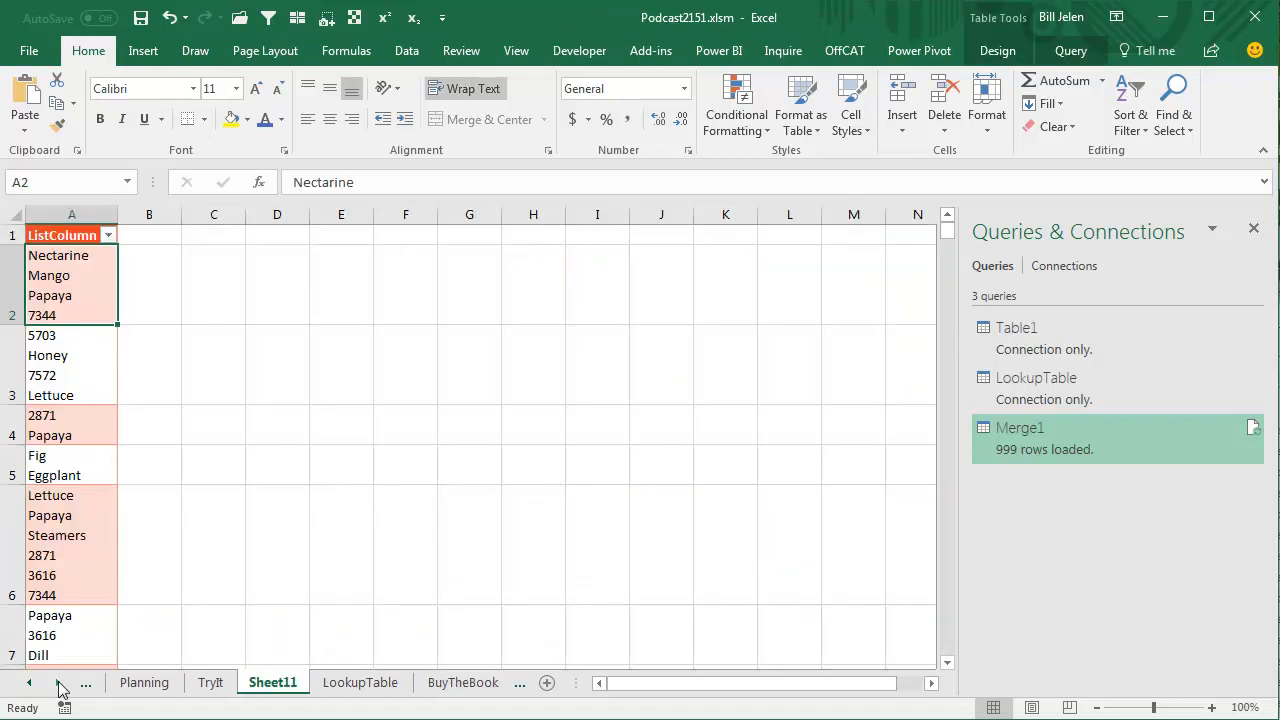
Show the Wrap Up sheet to review the list of topics in the episode.
click(58, 685)
click(58, 685)
click(413, 686)
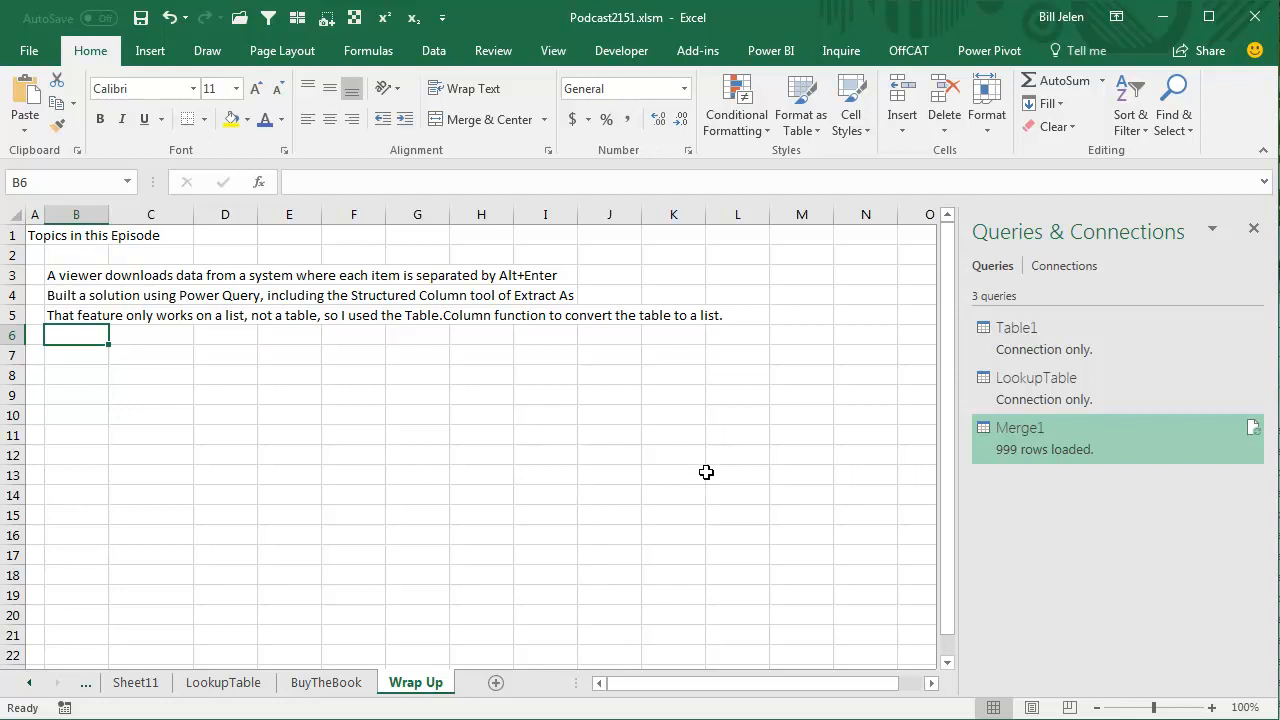
key(F10)
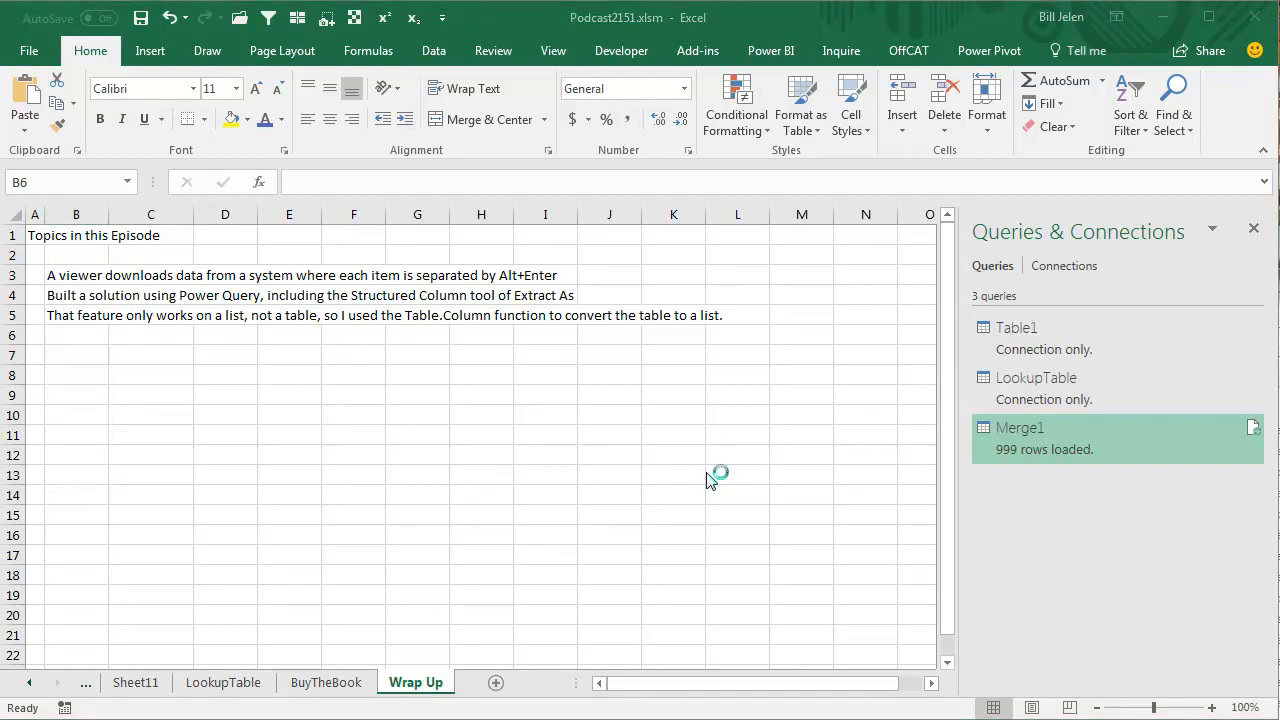